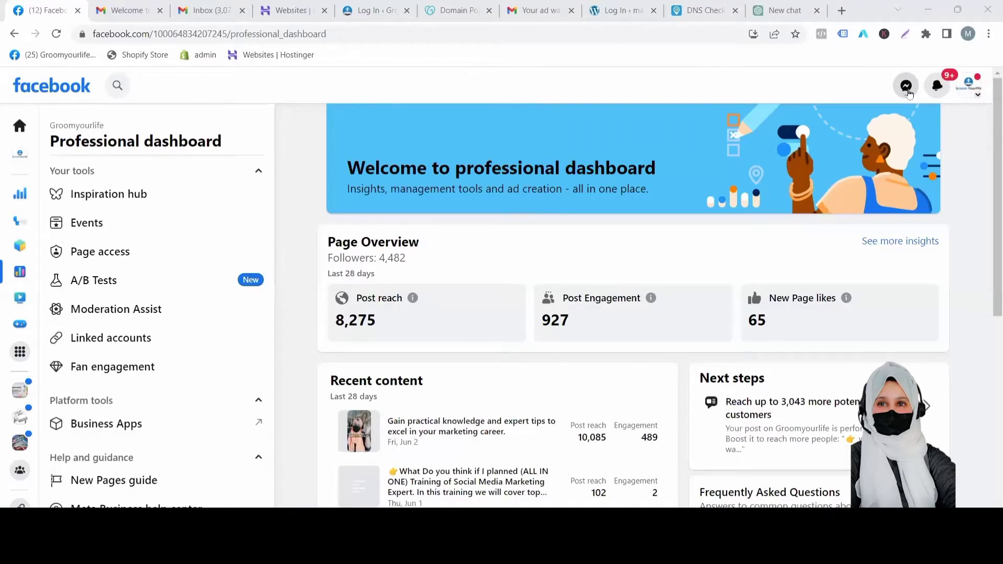
Open the Groomyourlife page's inbox in Meta Business Suite and view one of the older Messenger conversations
left_click(908, 92)
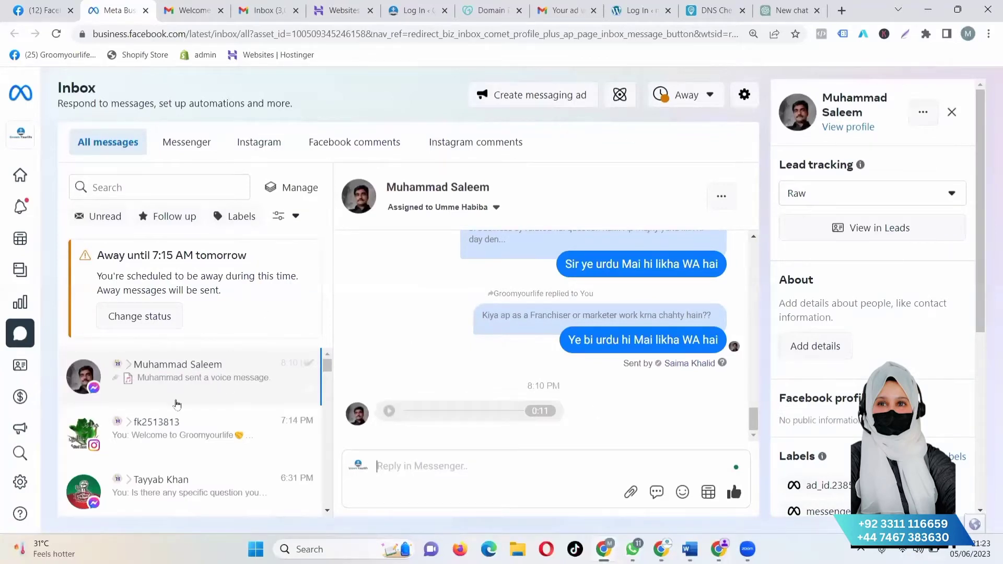
scroll(178, 413, "down", 5)
scroll(178, 415, "down", 5)
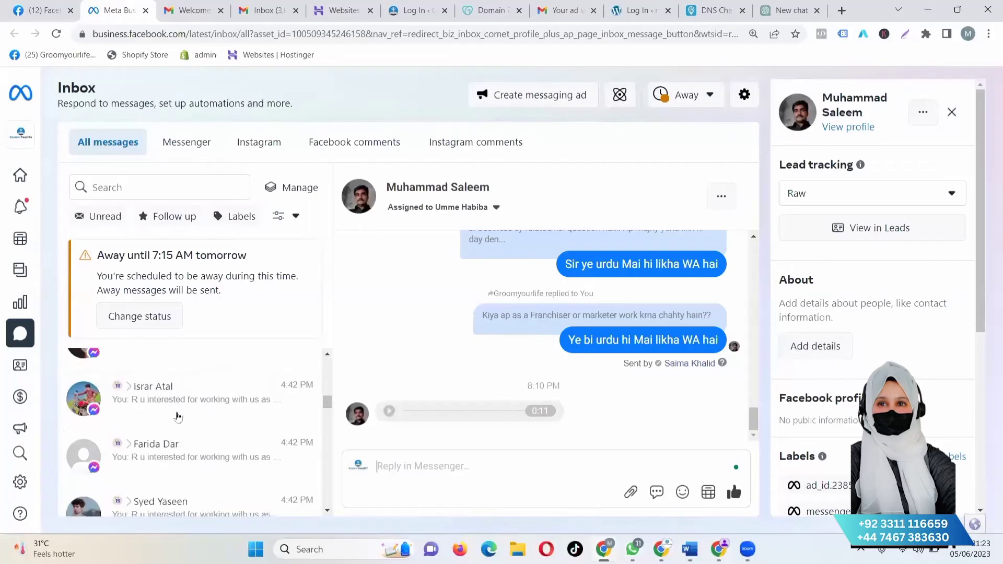
left_click(105, 354)
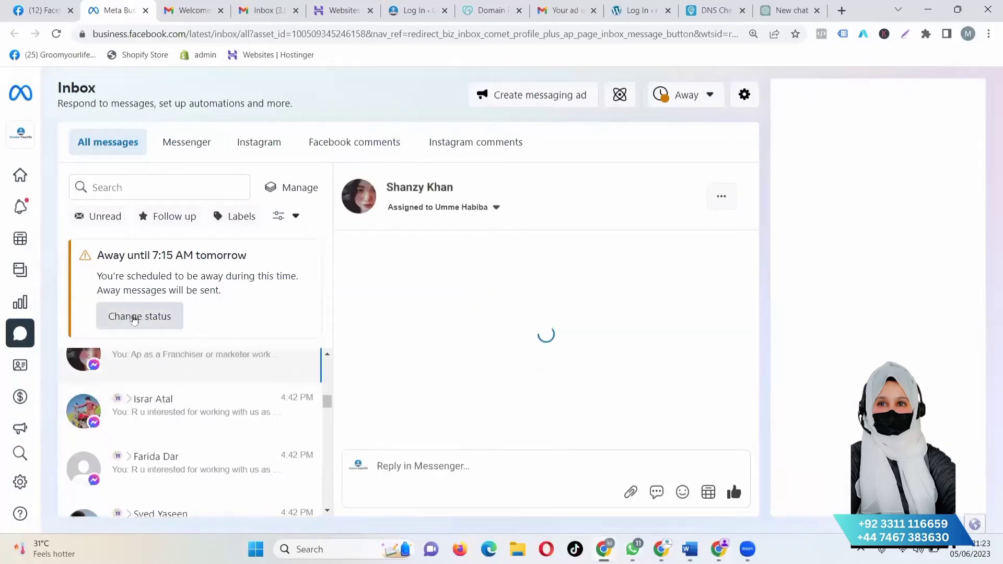
scroll(223, 388, "down", 2)
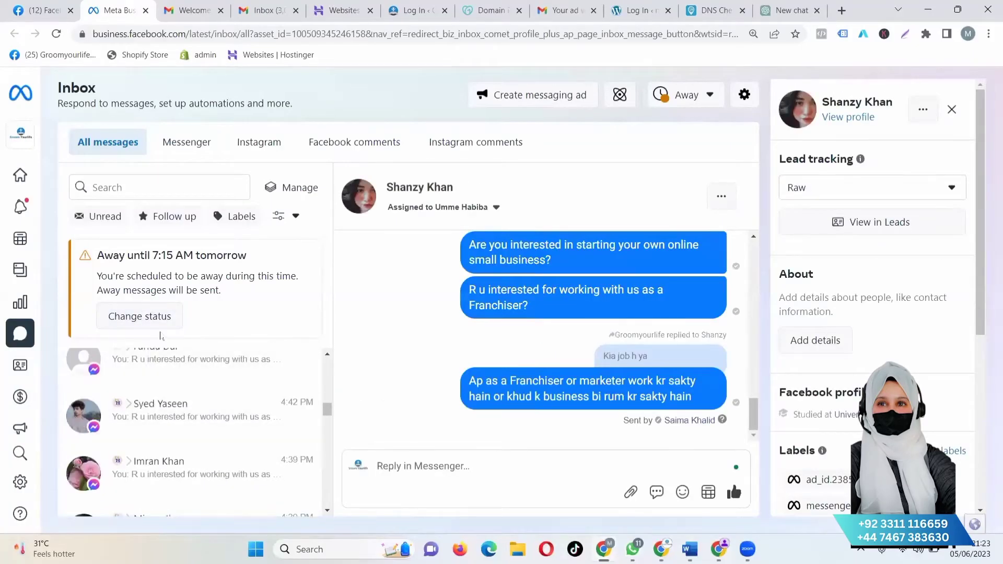
Change the inbox status from Away to Available and open the inbox's Automations page
left_click(153, 323)
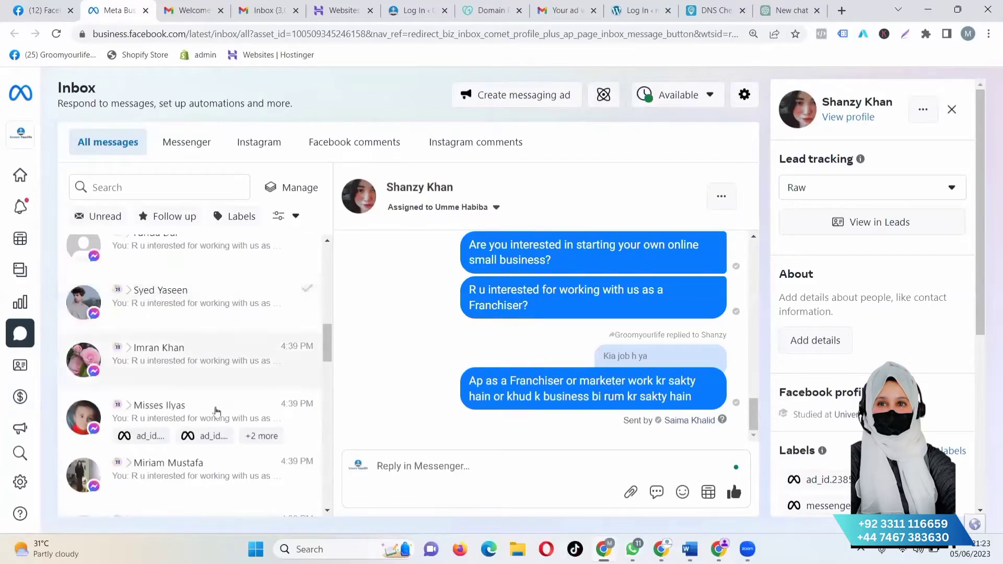
scroll(217, 411, "down", 2)
scroll(217, 411, "down", 10)
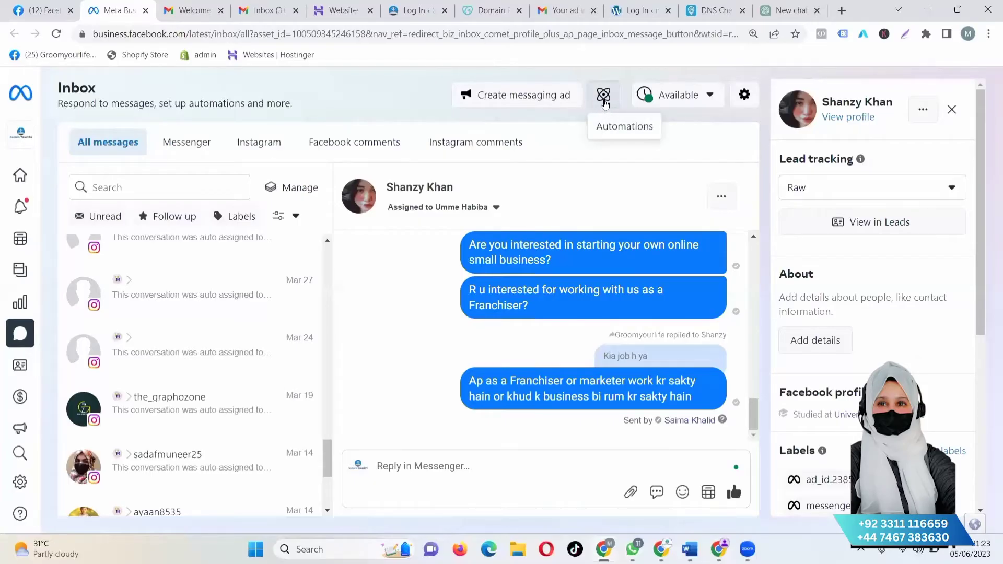
left_click(602, 97)
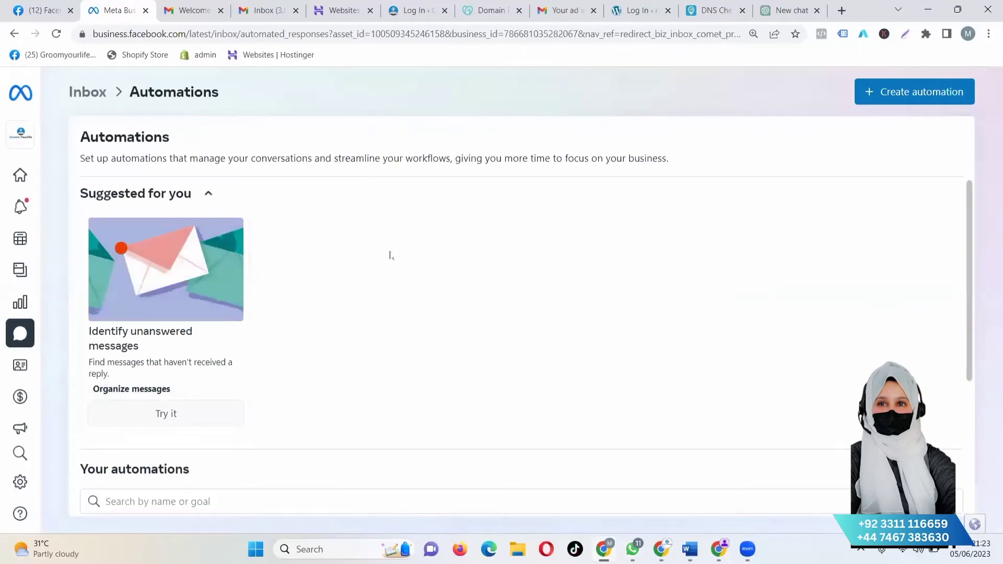
Launch another Google Chrome window under the owner's profile that has the green M avatar
left_click(256, 549)
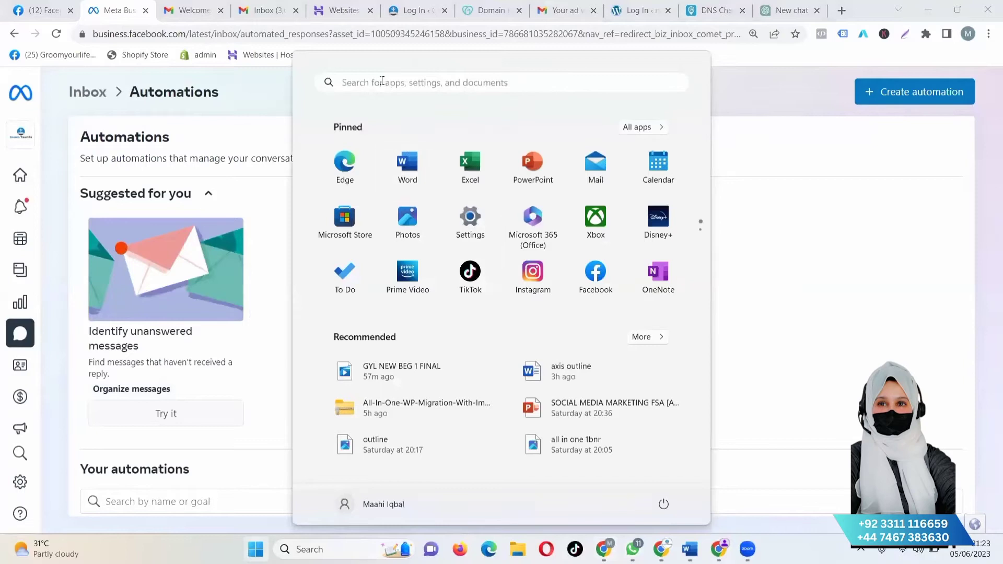
left_click(382, 82)
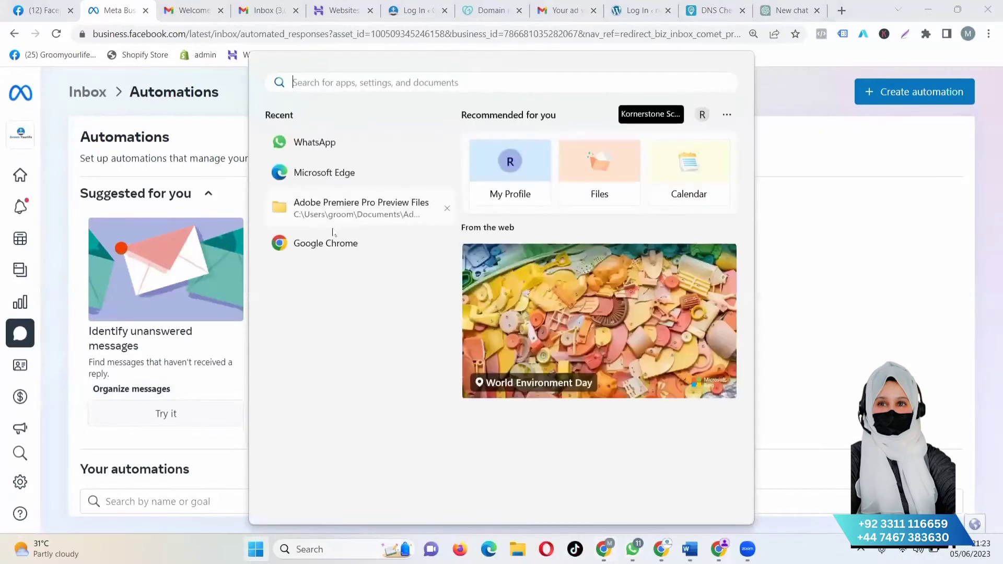
left_click(337, 234)
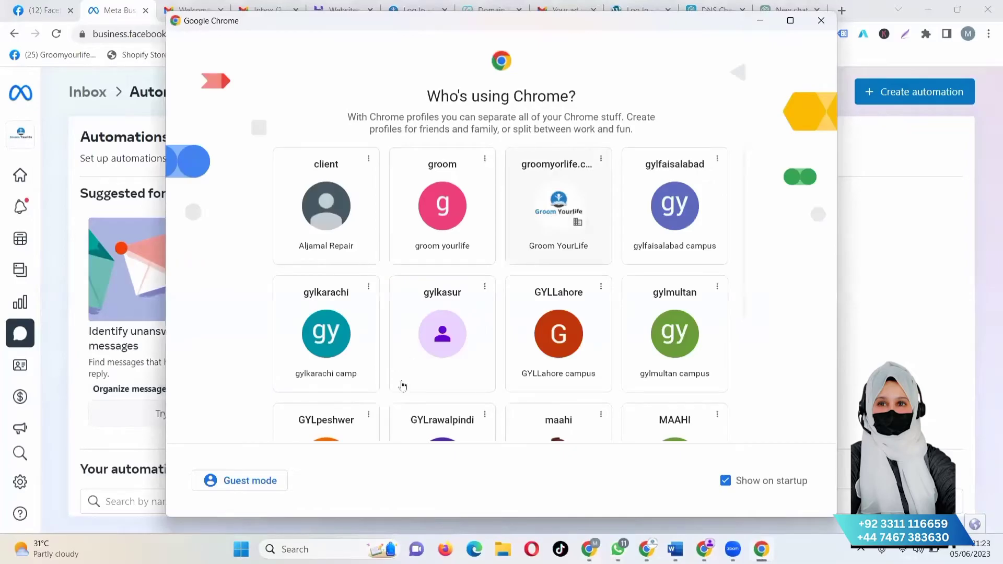
scroll(450, 385, "down", 3)
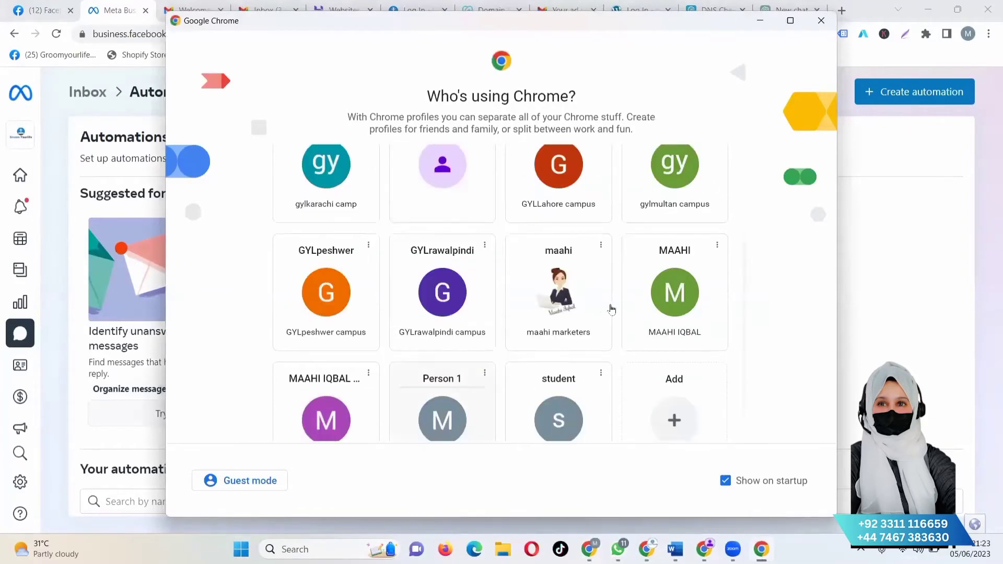
left_click(654, 306)
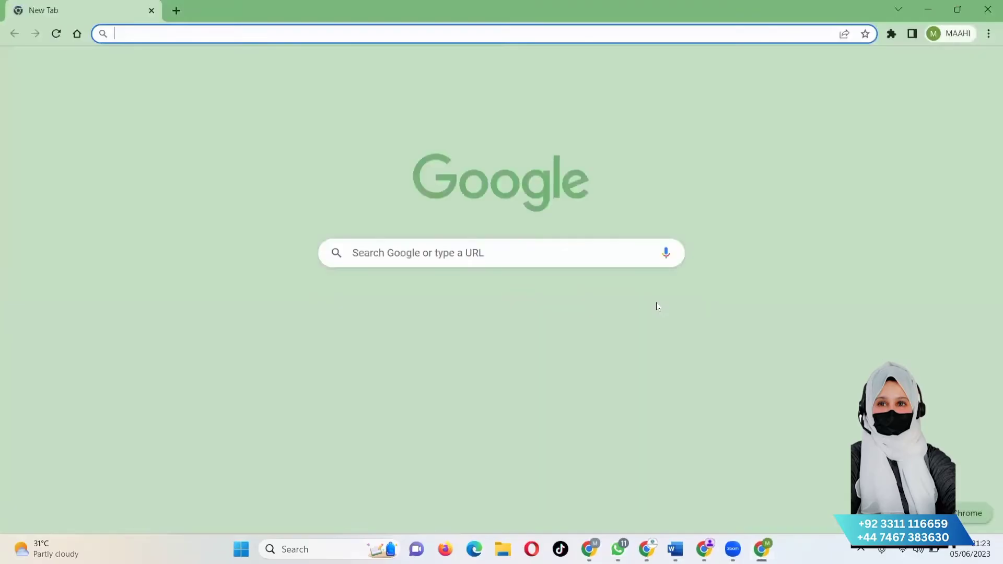
Load facebook.com in the new Chrome window
left_click(197, 26)
type("facebook.com")
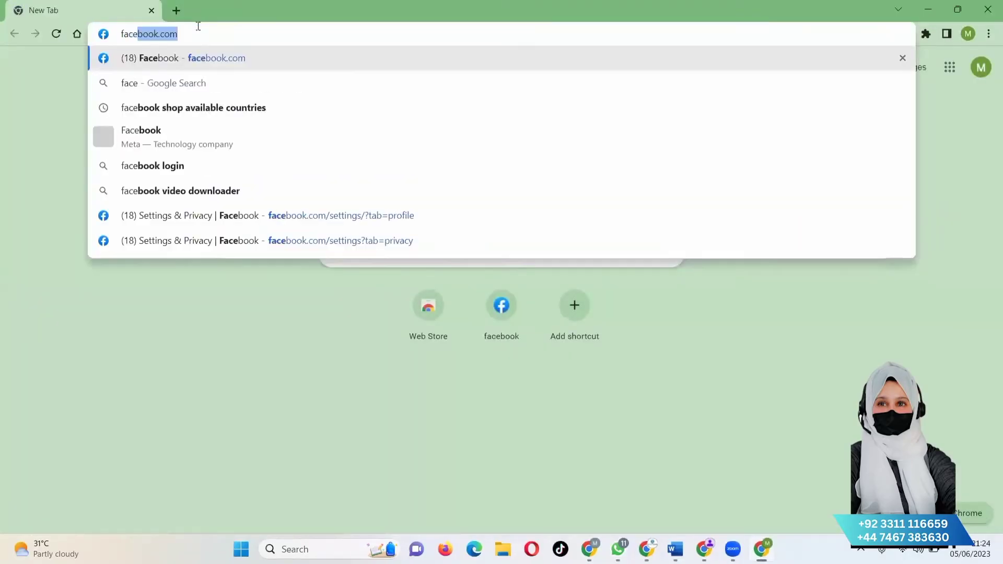
key("Return")
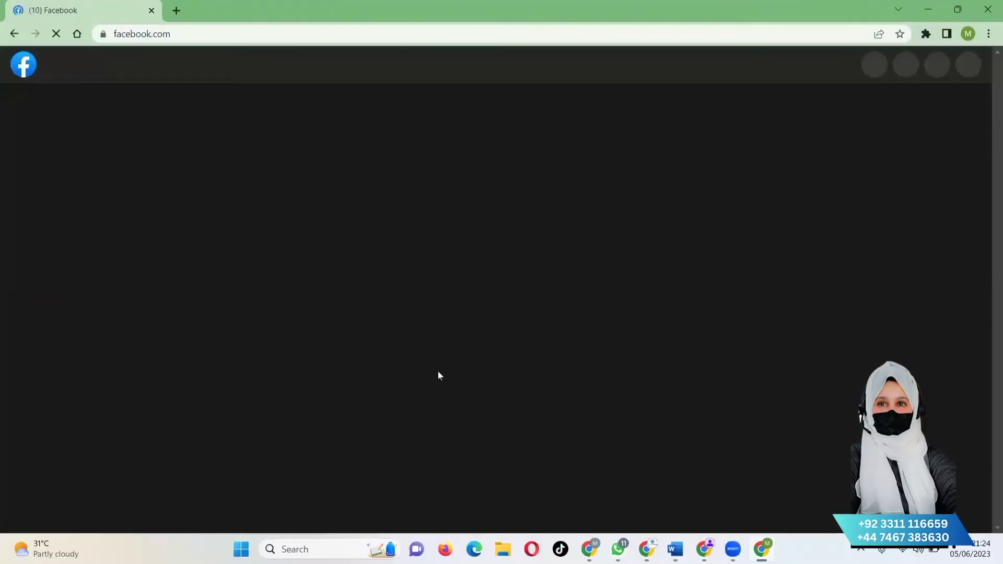
Expand the list of Facebook shortcuts and open the Marketing Sie page
scroll(467, 359, "down", 3)
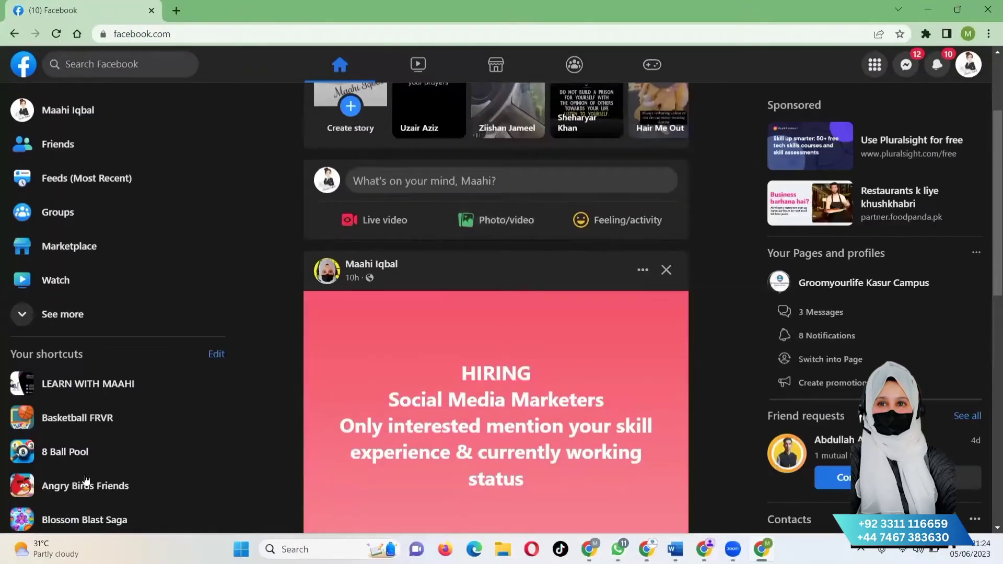
scroll(78, 478, "down", 2)
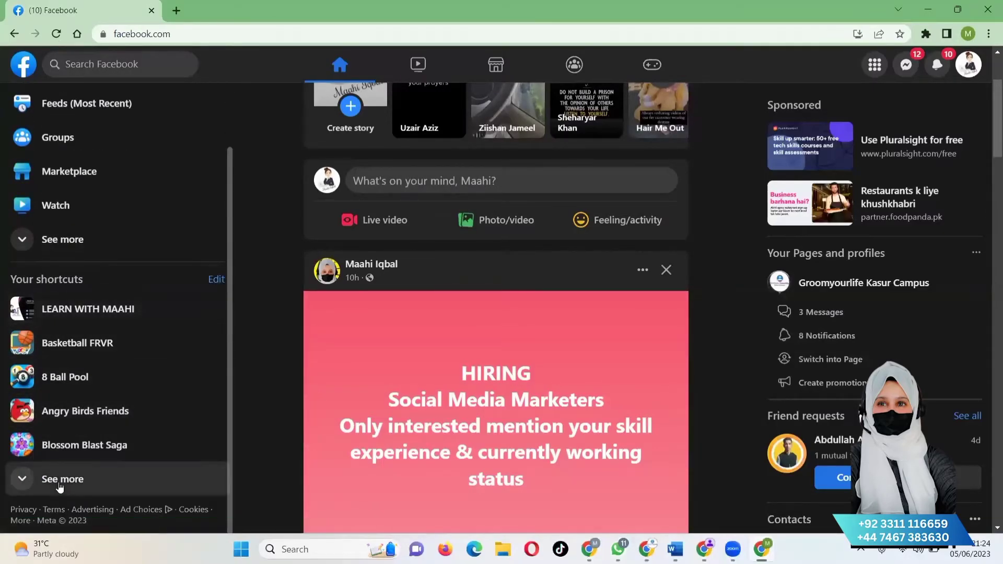
scroll(88, 468, "down", 4)
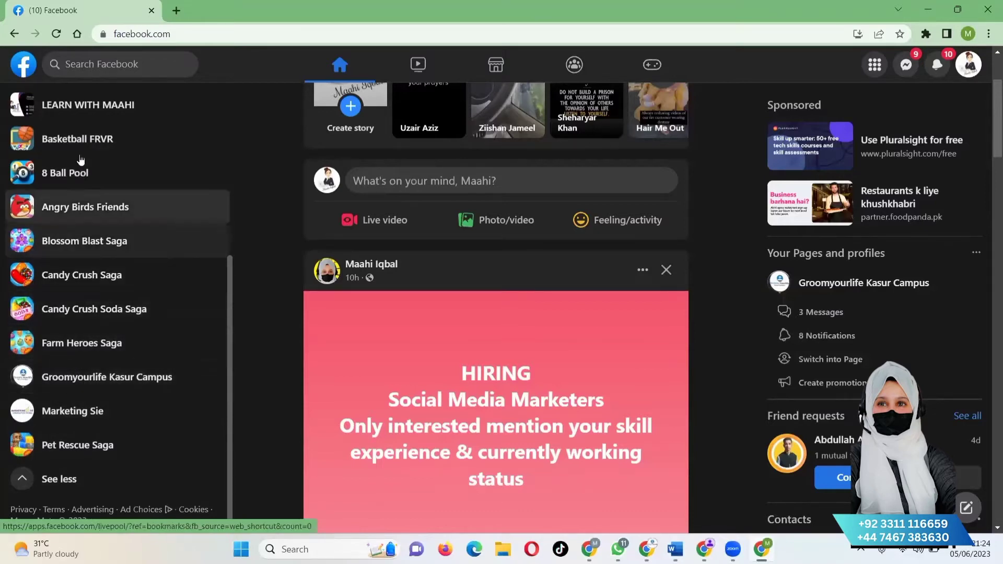
scroll(80, 144, "up", 4)
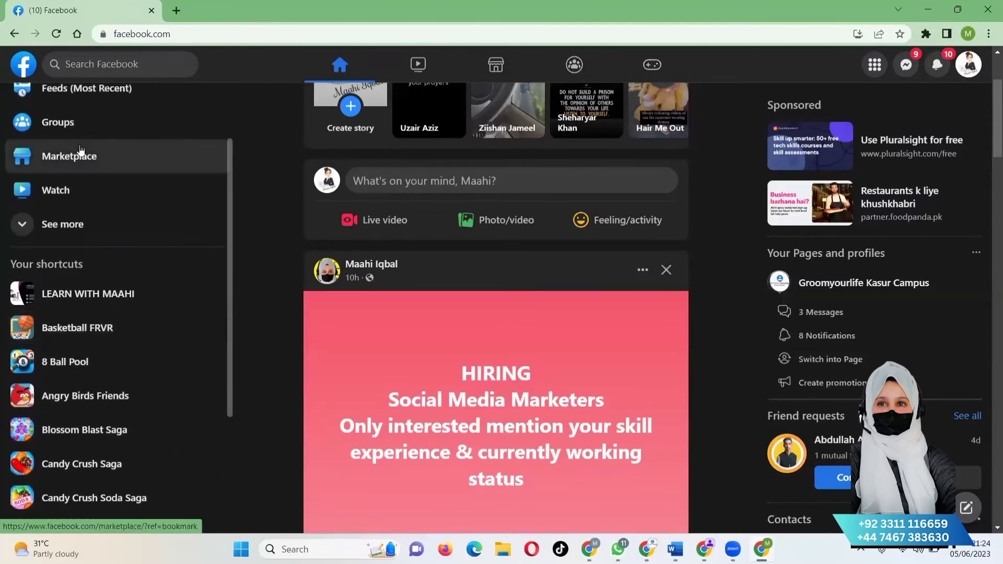
scroll(82, 152, "down", 4)
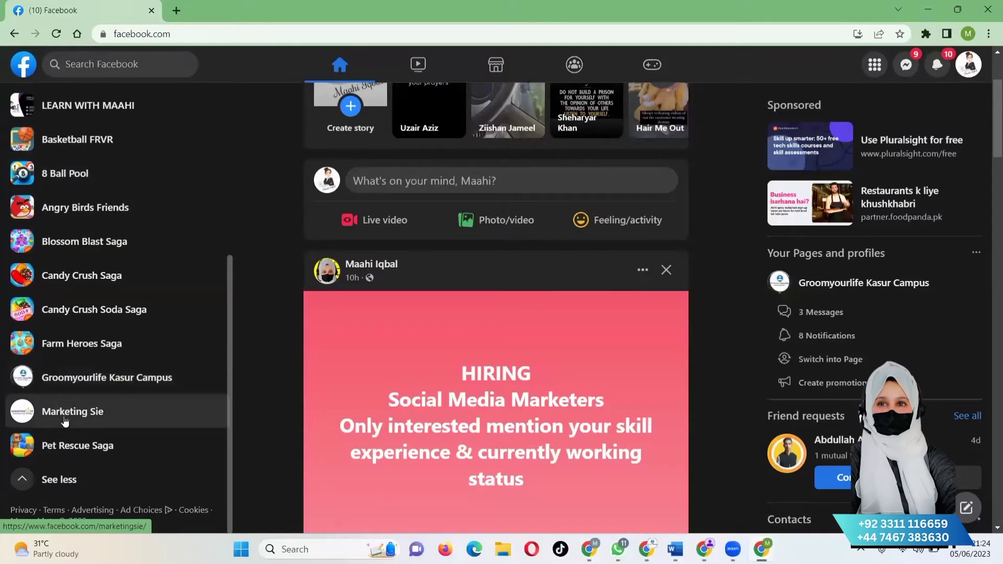
left_click(64, 418)
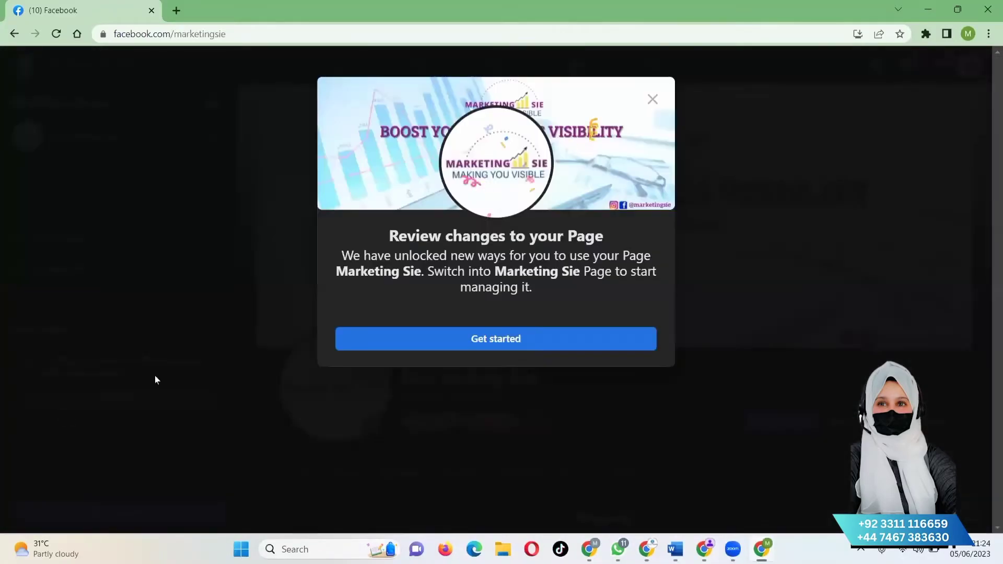
Switch into the Marketing Sie page and accept its update, keeping page notifications and promotional emails on
left_click(444, 339)
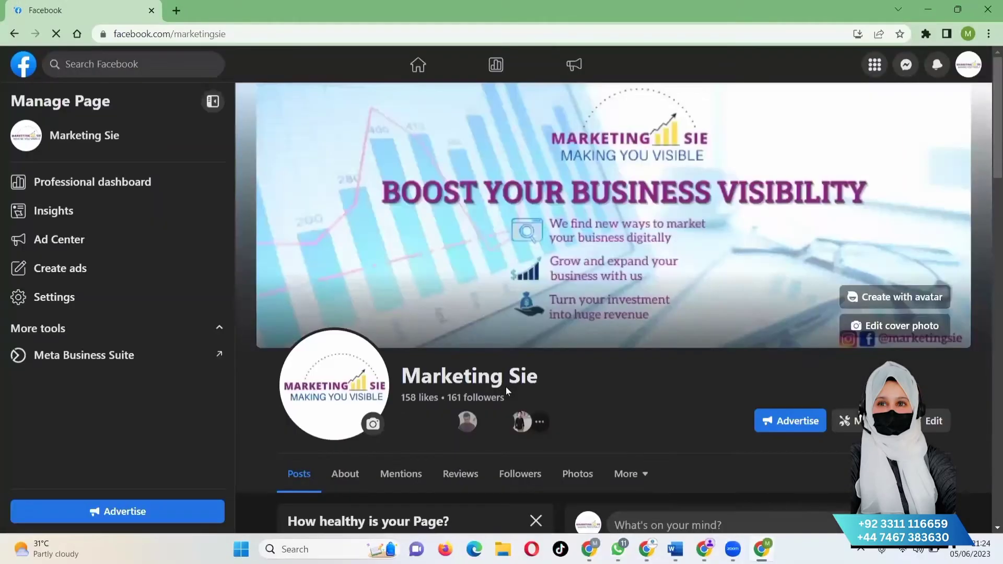
scroll(881, 116, "down", 4)
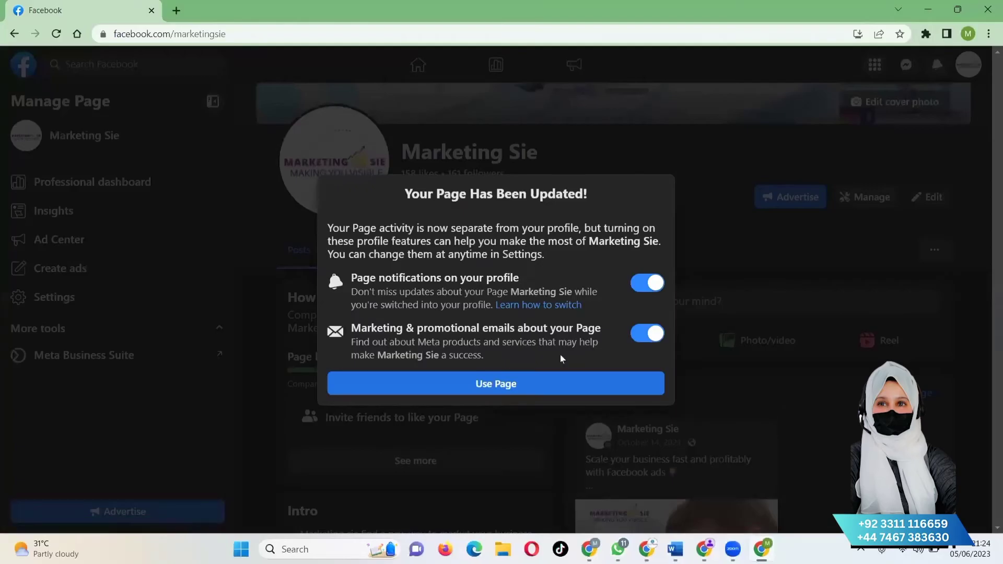
left_click(525, 384)
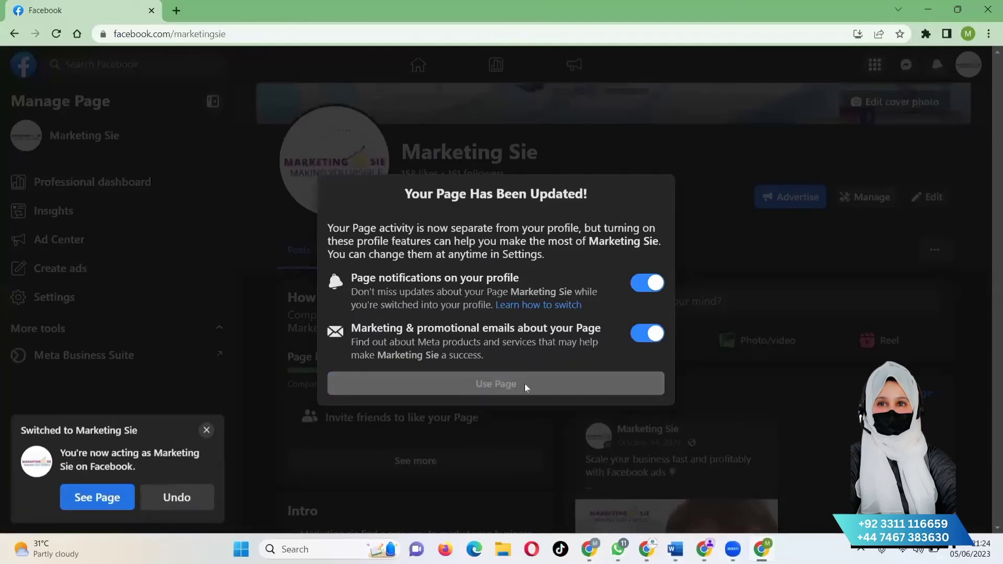
Open the Marketing Sie professional dashboard and go to its messaging settings to reach the automations
left_click(89, 192)
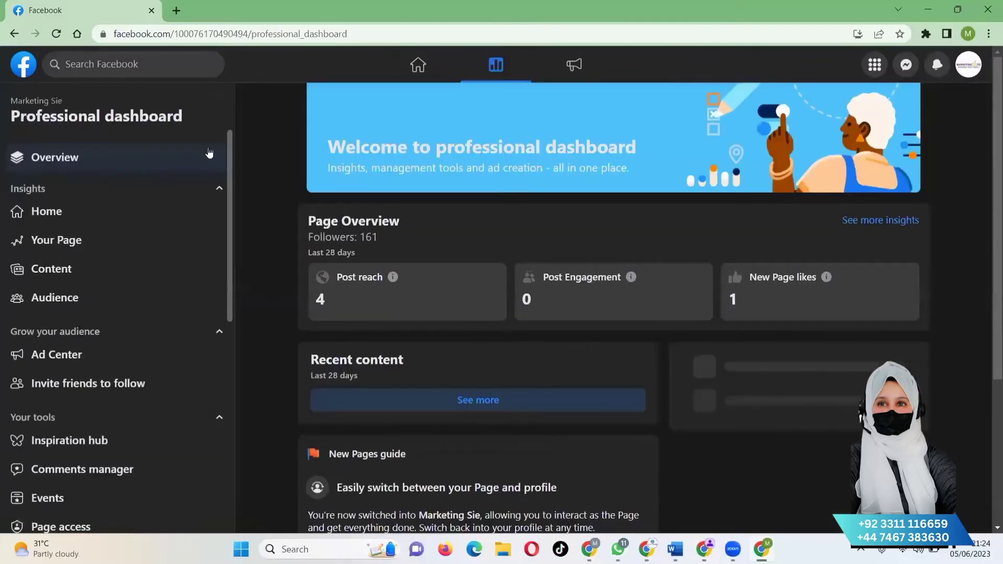
scroll(83, 409, "down", 3)
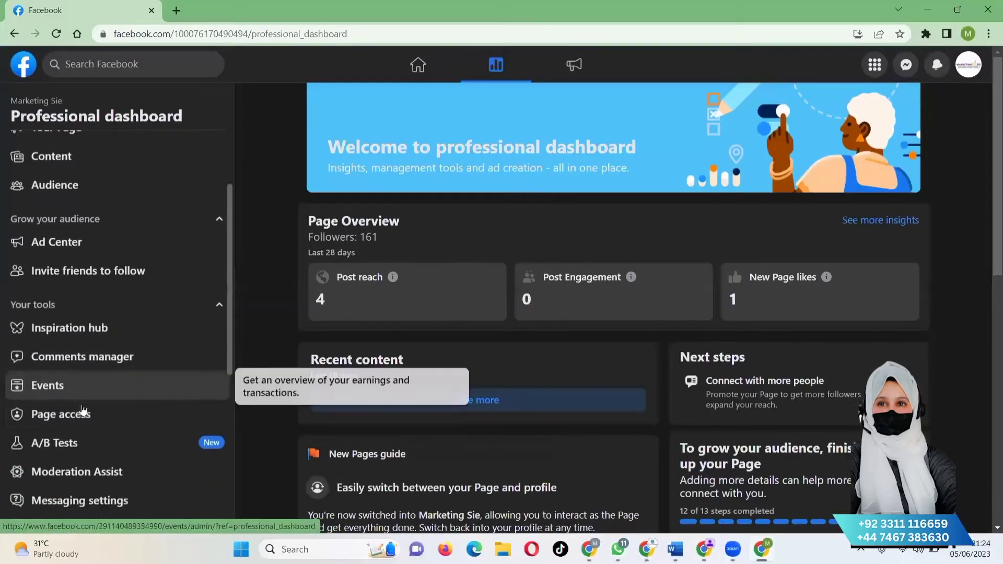
scroll(82, 409, "down", 3)
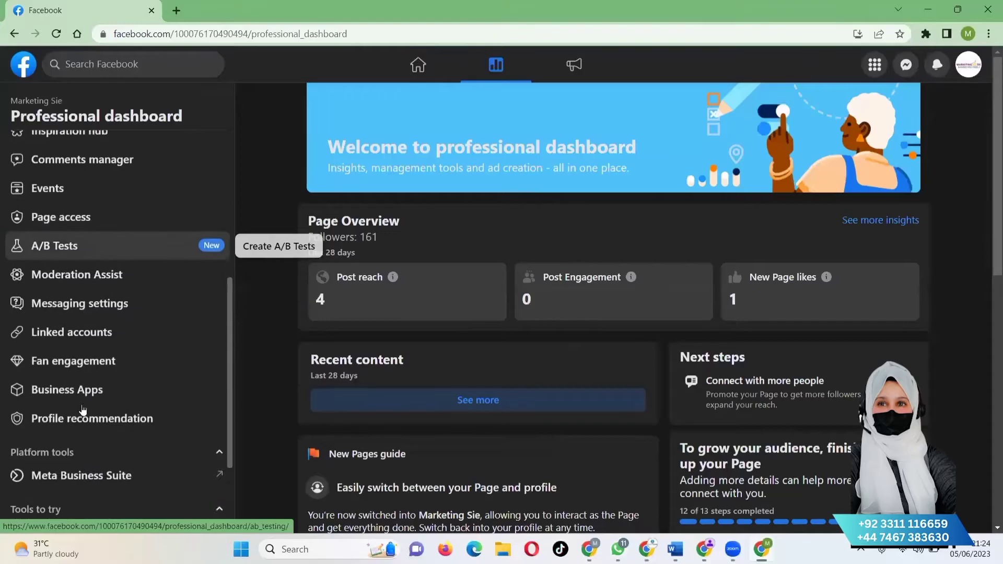
scroll(83, 409, "down", 2)
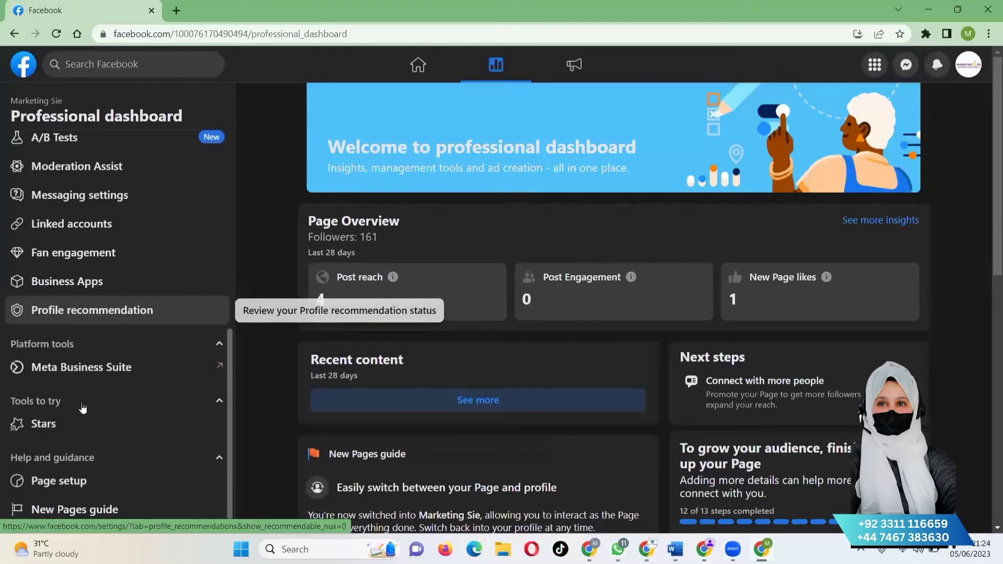
scroll(82, 409, "up", 2)
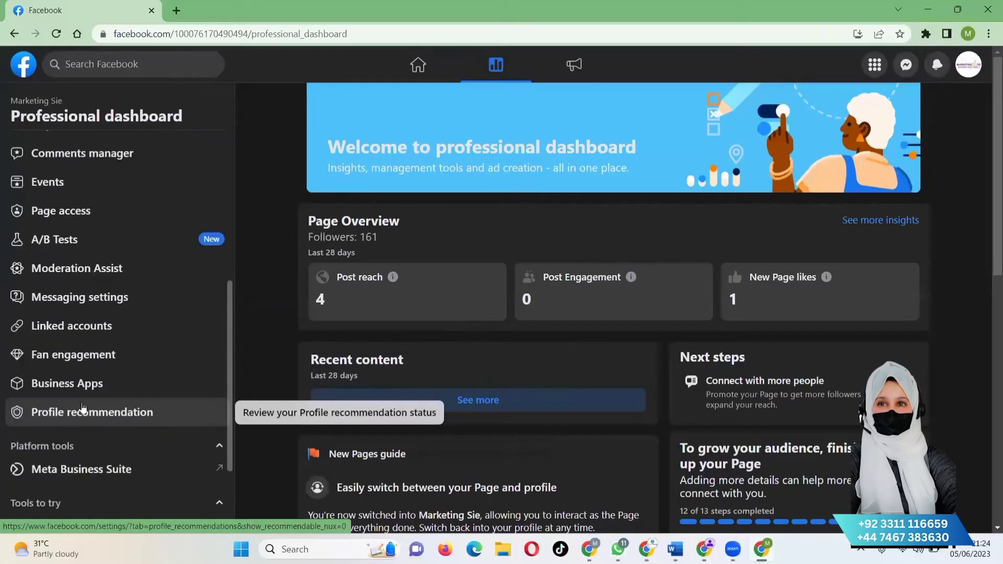
left_click(69, 305)
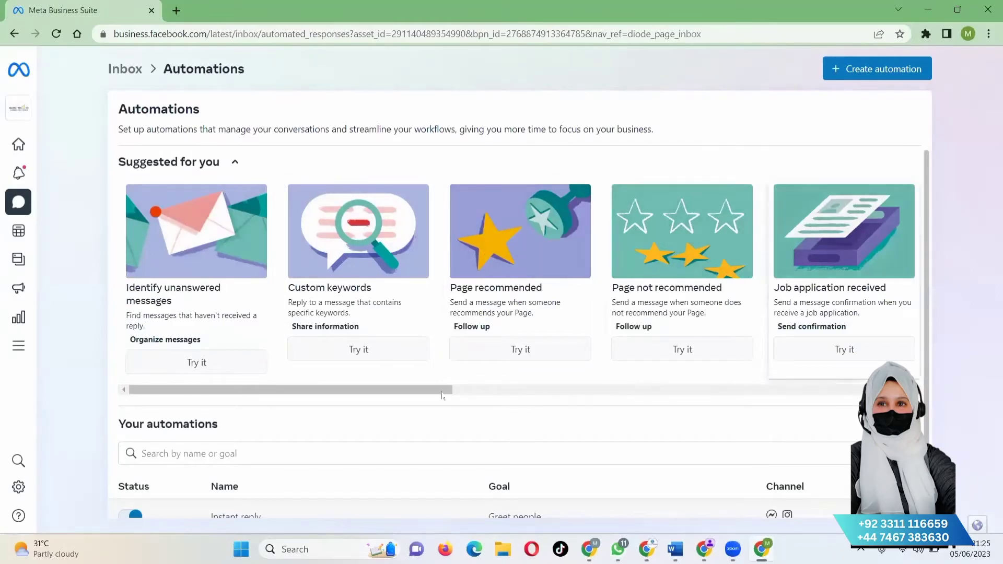
Open the suggested Page recommended automation for Marketing Sie in the automation editor
scroll(426, 405, "down", 2)
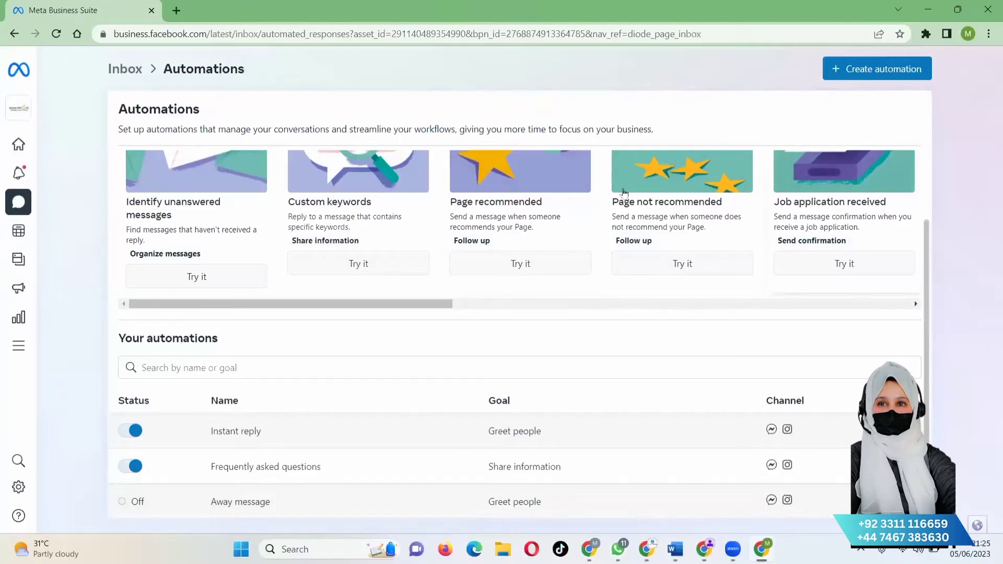
left_click(522, 264)
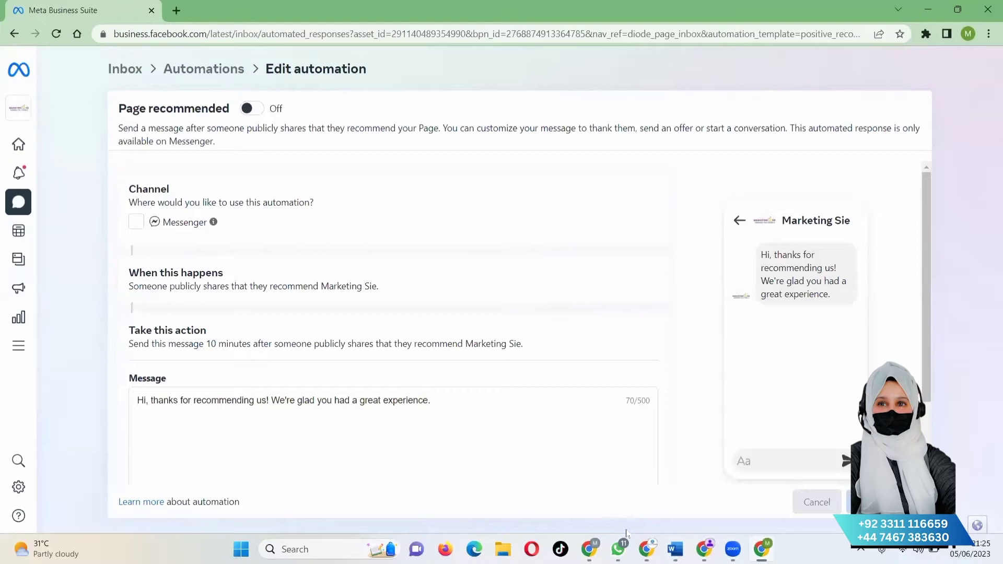
Switch back to the Chrome window with the Groomyourlife automations and review the list of existing automations
left_click(647, 549)
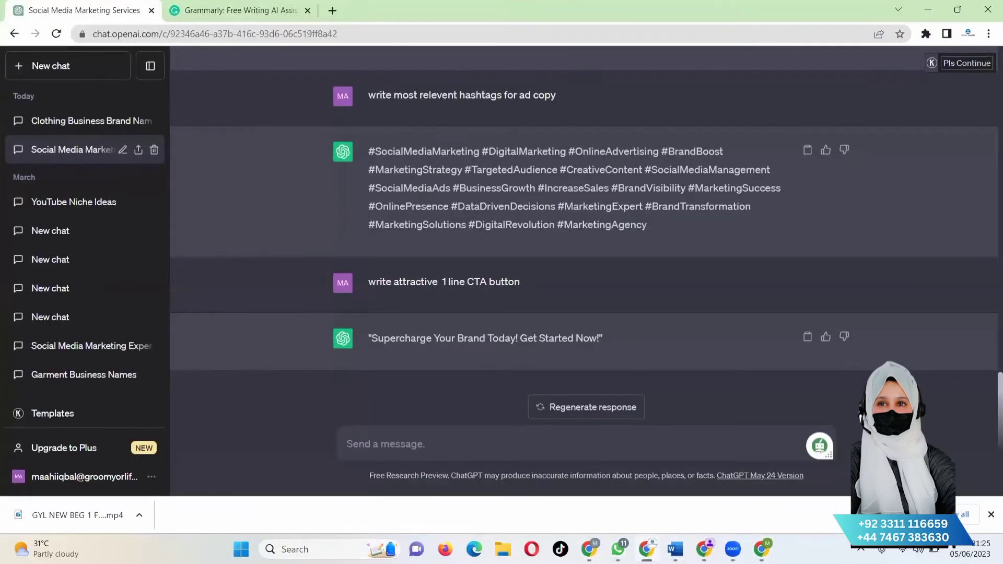
left_click(647, 549)
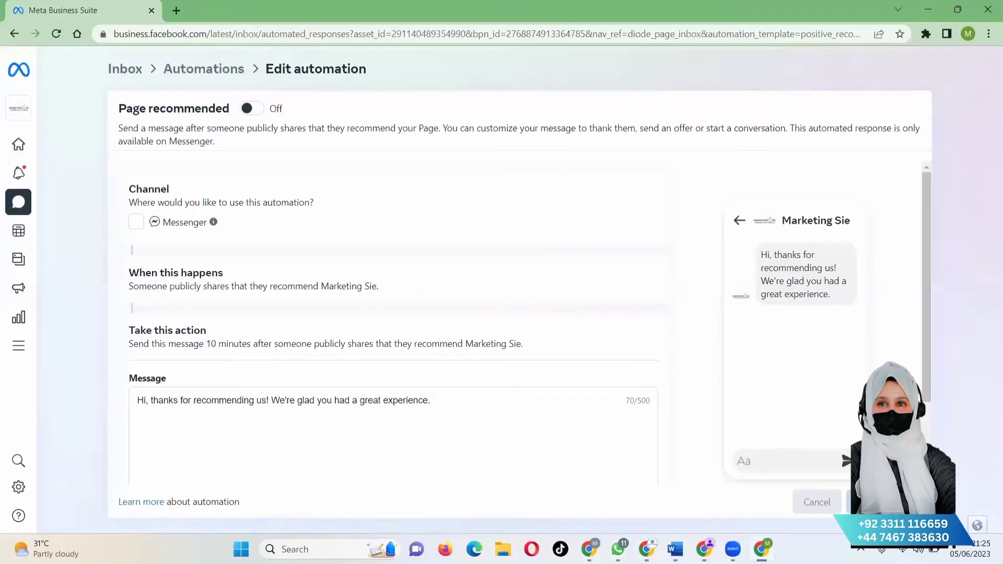
left_click(590, 549)
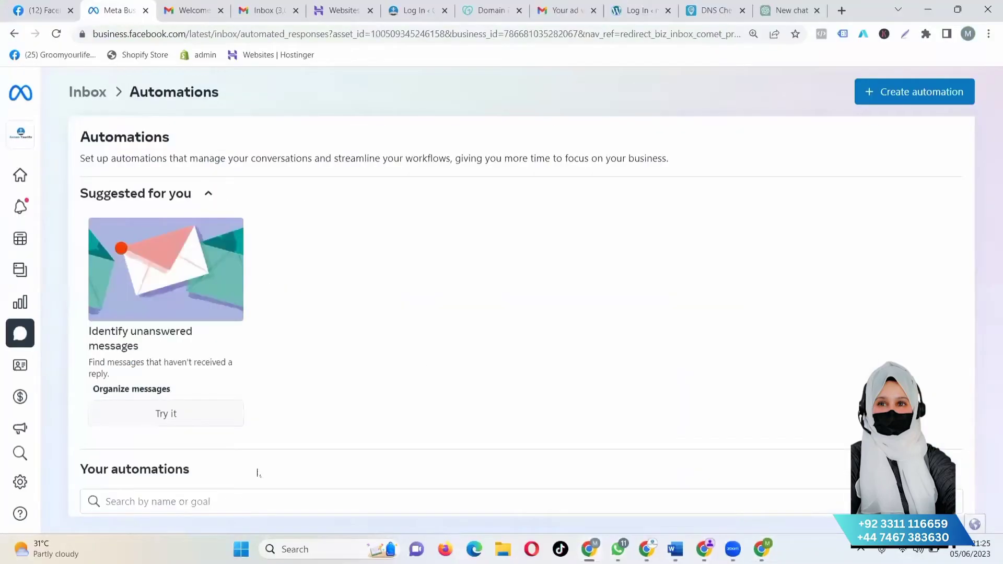
scroll(420, 365, "down", 3)
scroll(419, 364, "down", 2)
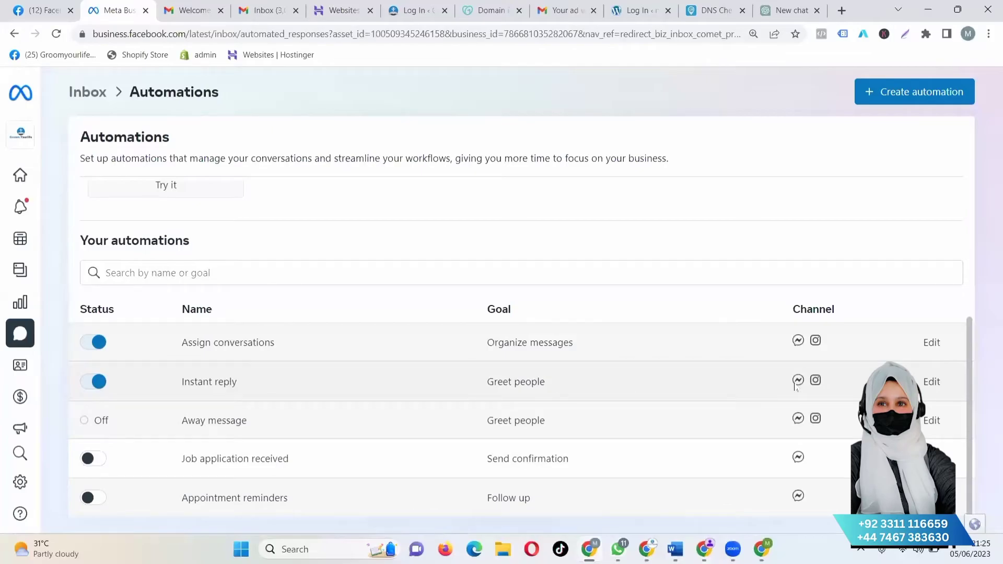
Open the Groomyourlife Instant reply automation for editing and place the cursor at the end of its message text
left_click(931, 384)
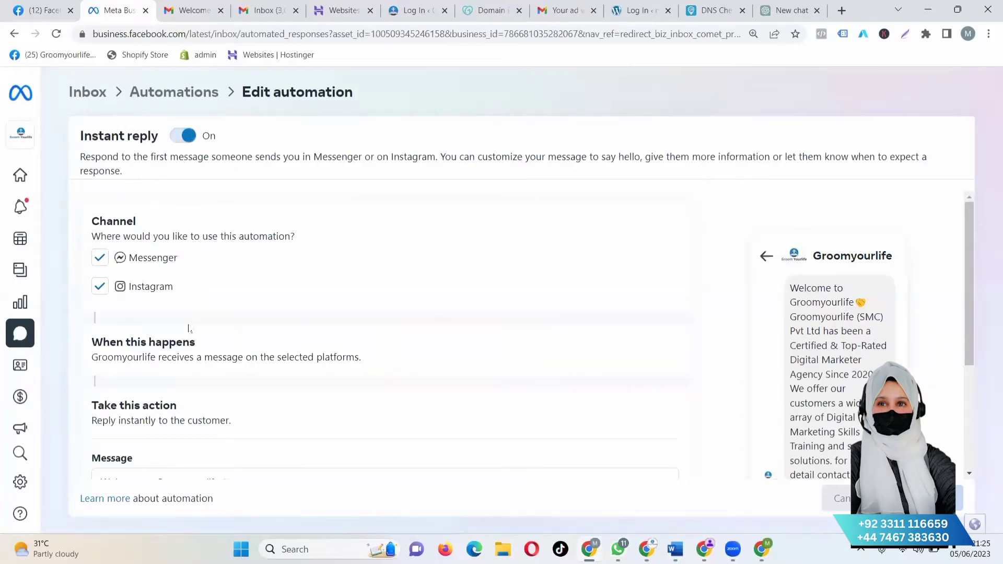
scroll(188, 327, "down", 3)
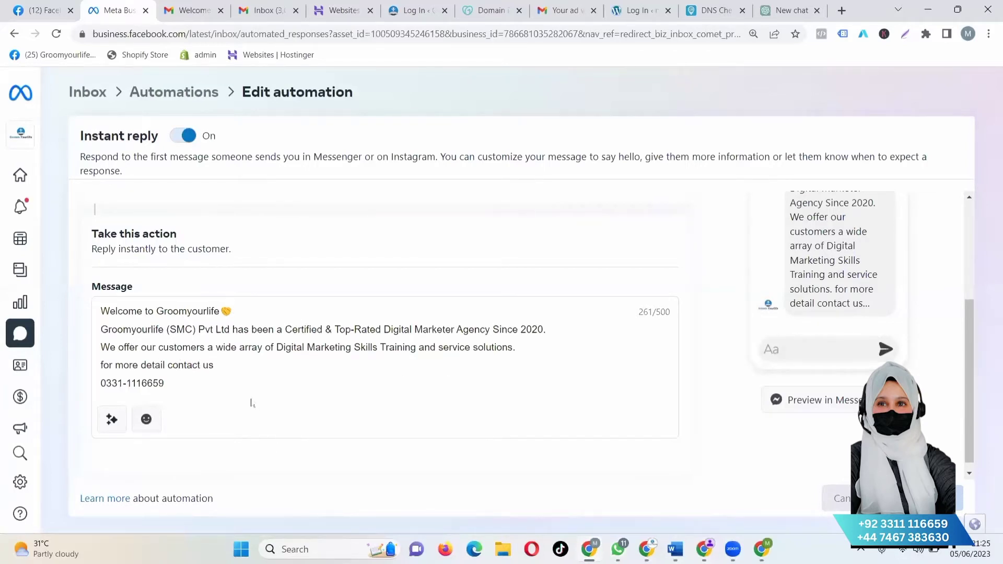
left_click(186, 380)
mouse_move(586, 544)
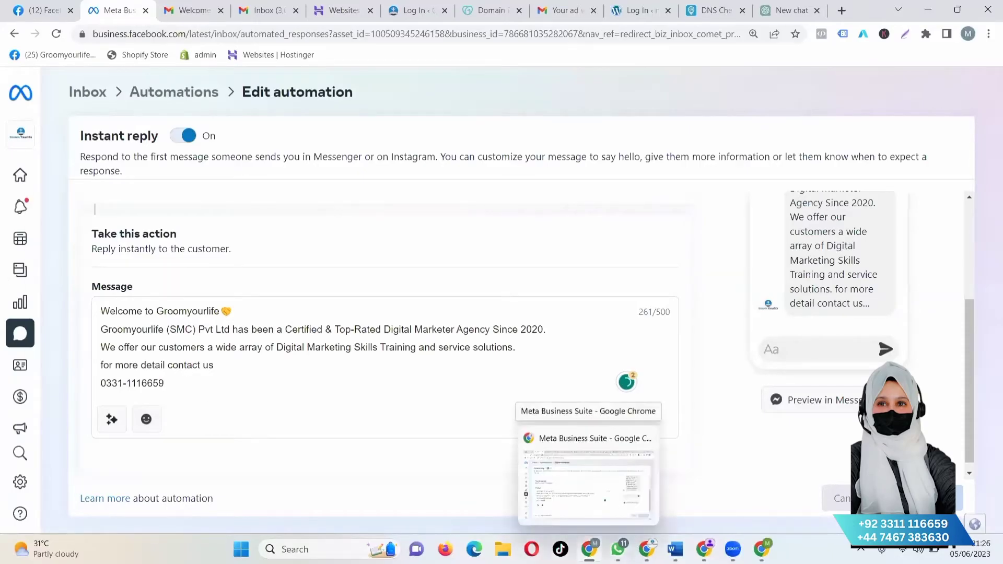
Switch to WhatsApp and find and open the business chat that holds the "Attention valued client!" message
left_click(618, 549)
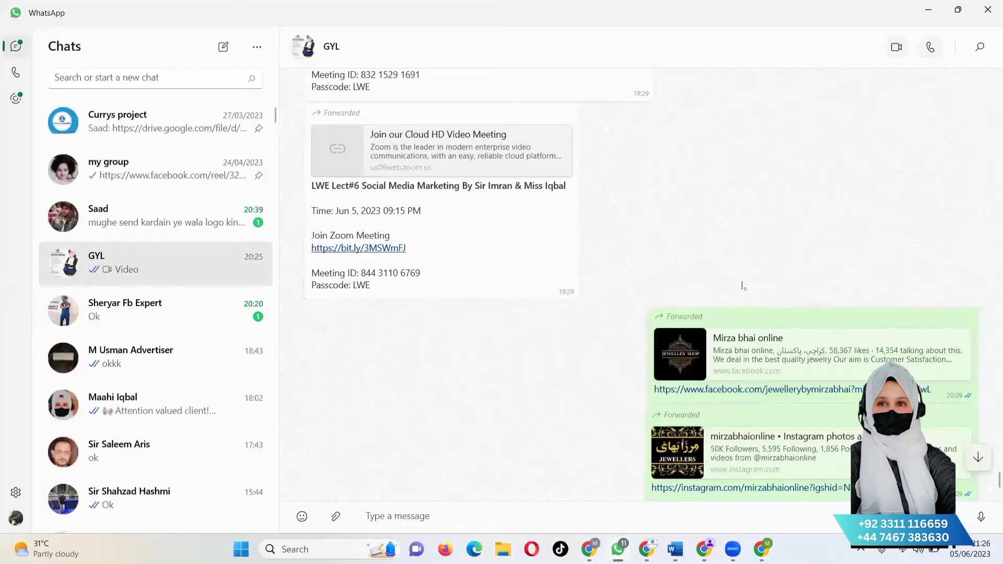
scroll(742, 286, "up", 10)
scroll(723, 225, "up", 3)
scroll(722, 225, "down", 12)
scroll(157, 318, "down", 5)
scroll(137, 331, "down", 5)
scroll(134, 366, "up", 5)
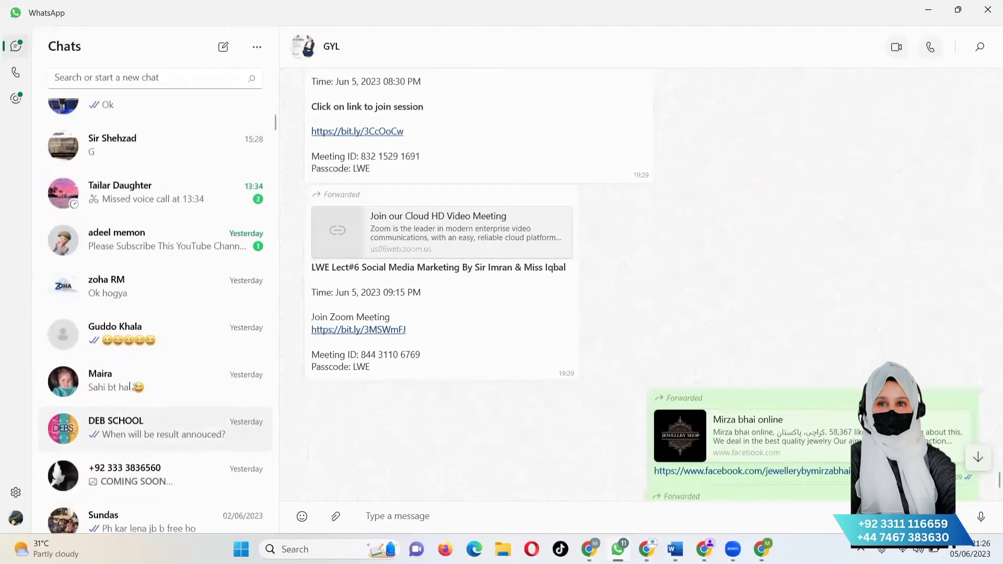
scroll(130, 386, "up", 8)
scroll(107, 302, "down", 1)
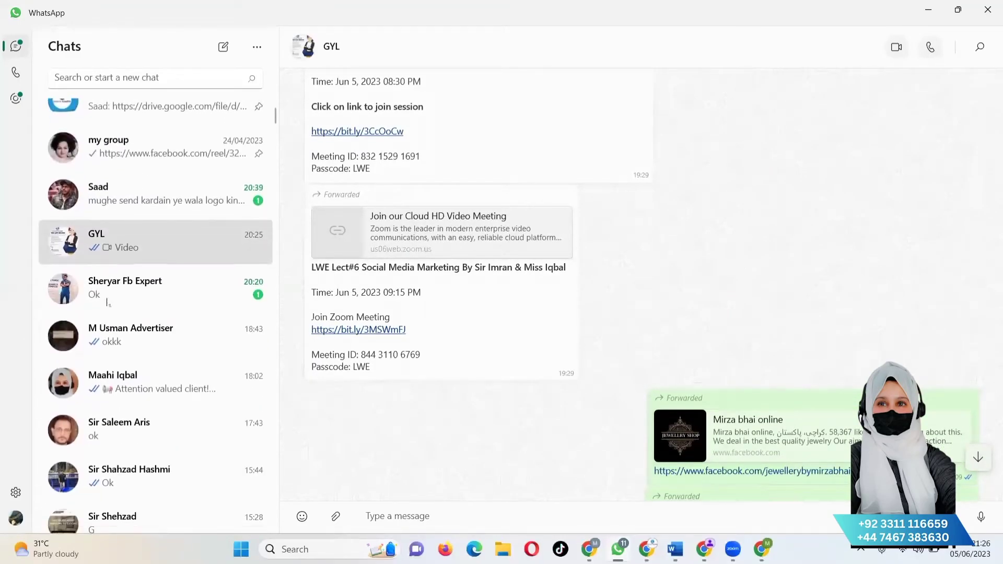
scroll(107, 302, "down", 1)
left_click(127, 330)
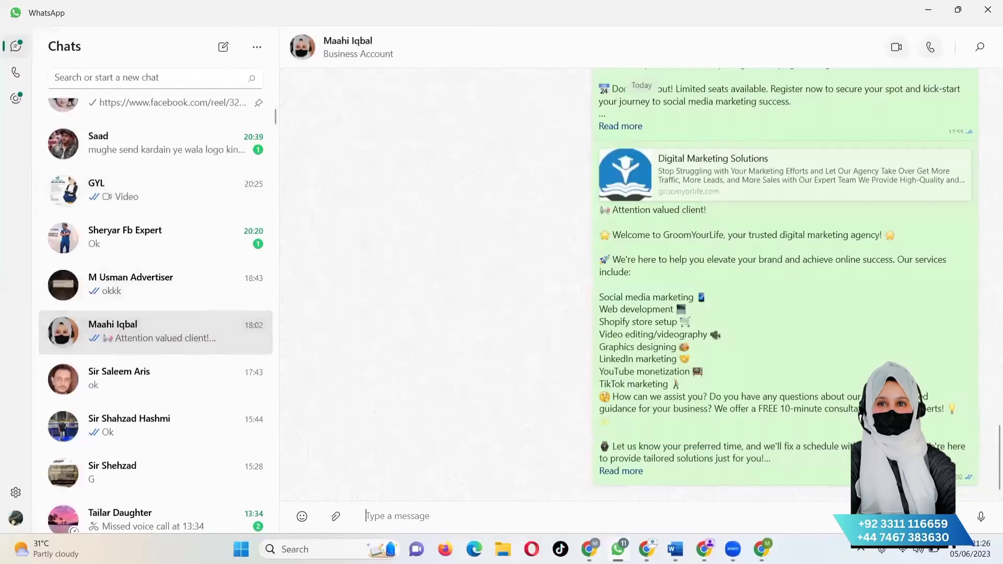
Expand the full "Attention valued client!" message and copy its text from the opening line through the GroomYourLife Digital Marketing Agency sign-off
scroll(686, 472, "up", 1)
scroll(687, 471, "down", 1)
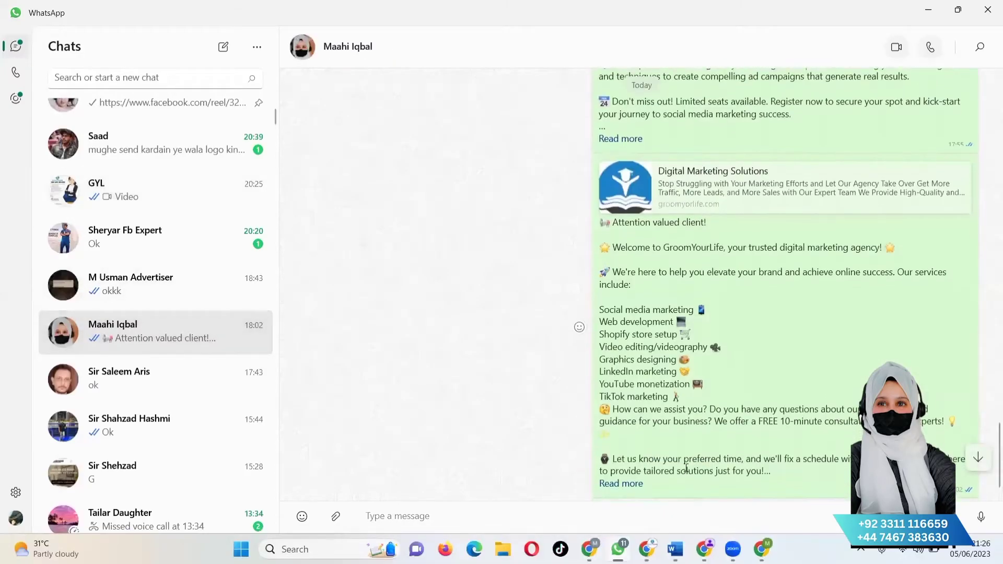
left_click(636, 471)
scroll(782, 469, "down", 3)
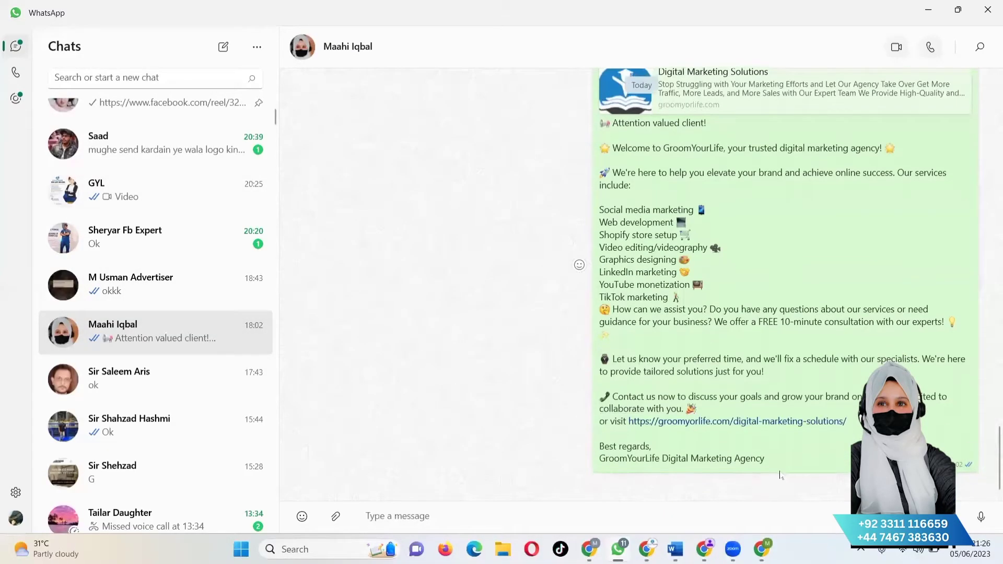
scroll(781, 469, "up", 3)
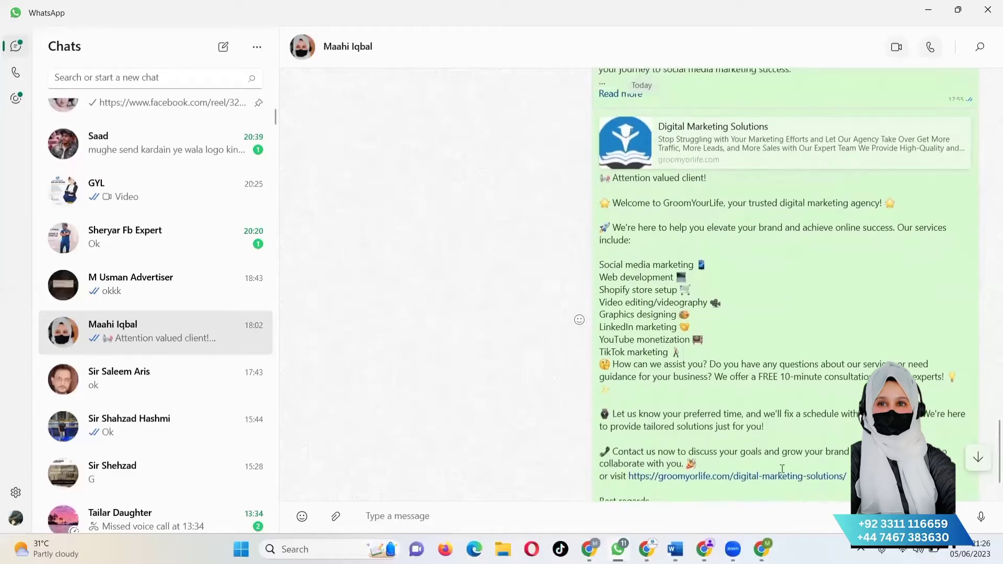
scroll(782, 469, "up", 4)
scroll(781, 469, "down", 1)
scroll(782, 469, "up", 1)
scroll(770, 473, "down", 7)
left_click_drag(771, 473, 596, 136)
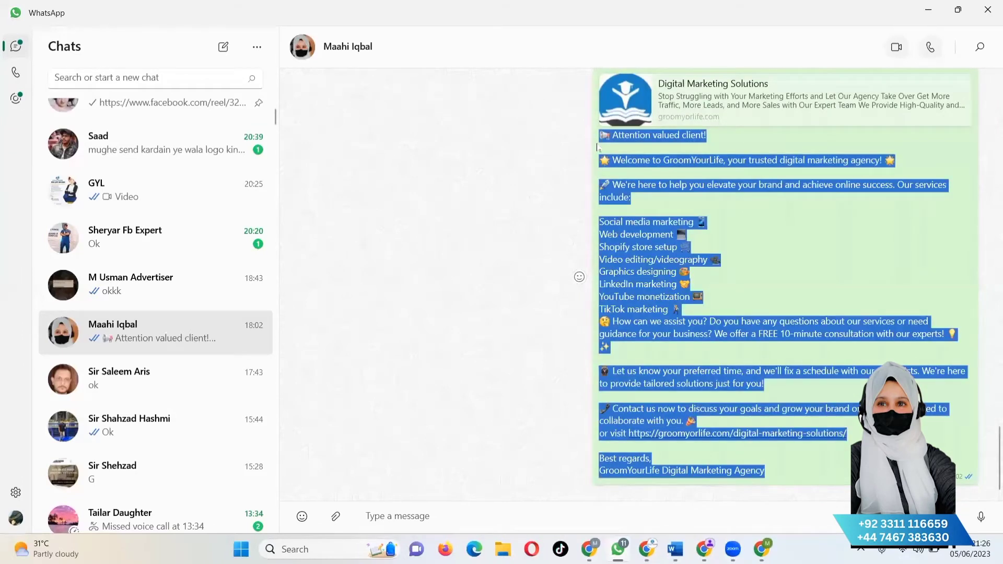
left_click(778, 462)
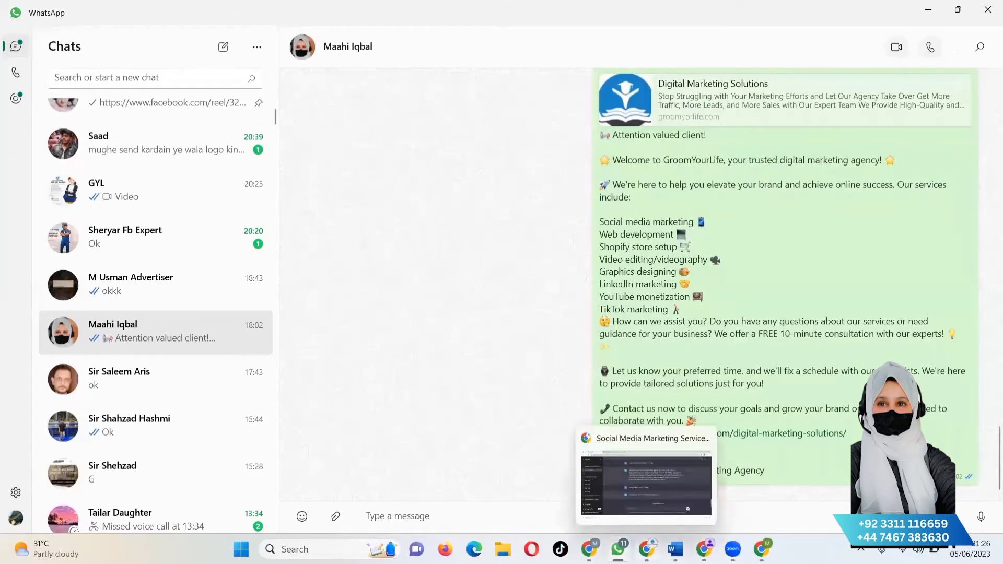
Return to the Instant reply editor, replace the message with the copied WhatsApp text, and trim its ending after "We offer a"
left_click(647, 548)
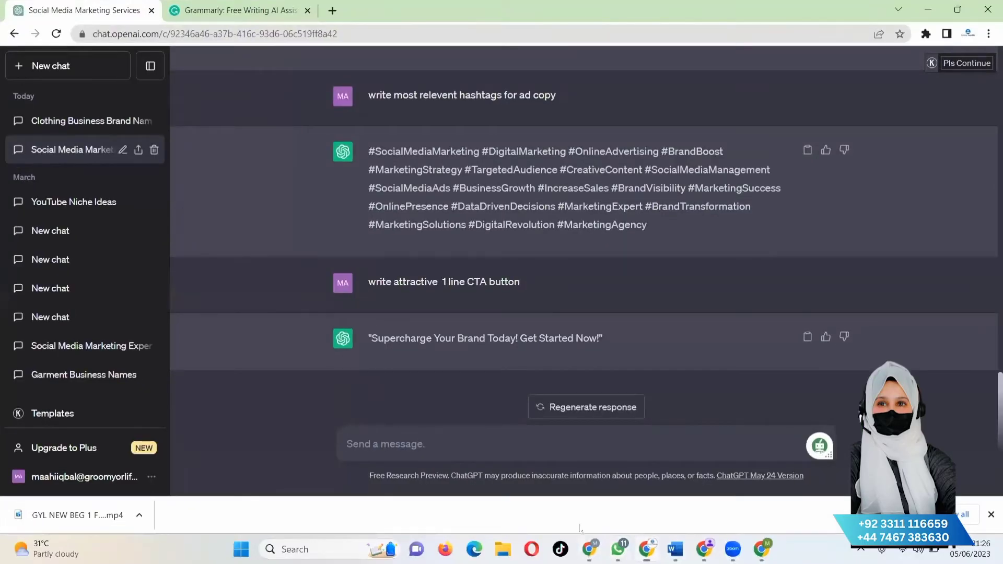
left_click(589, 548)
left_click_drag(186, 379, 73, 296)
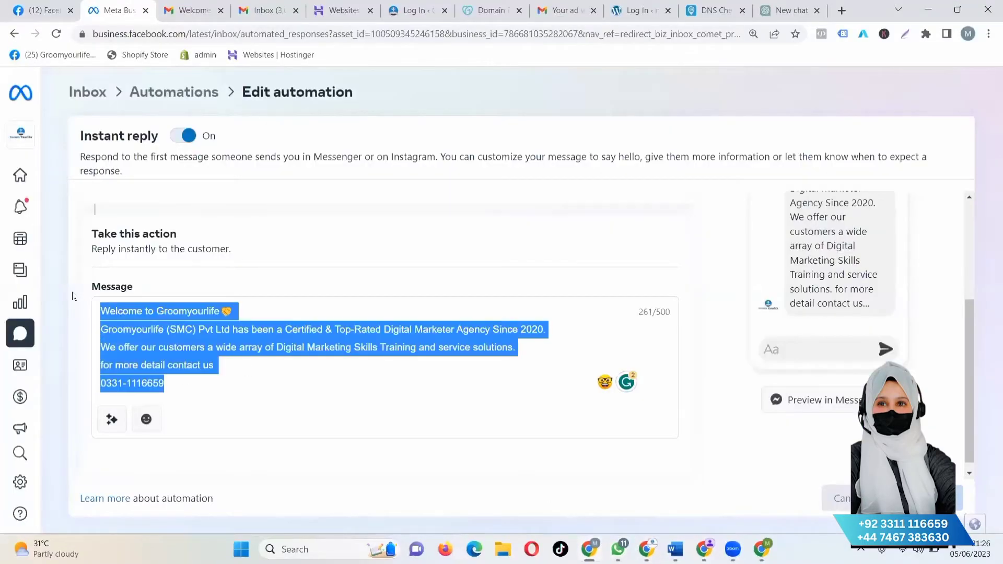
key("ctrl+v")
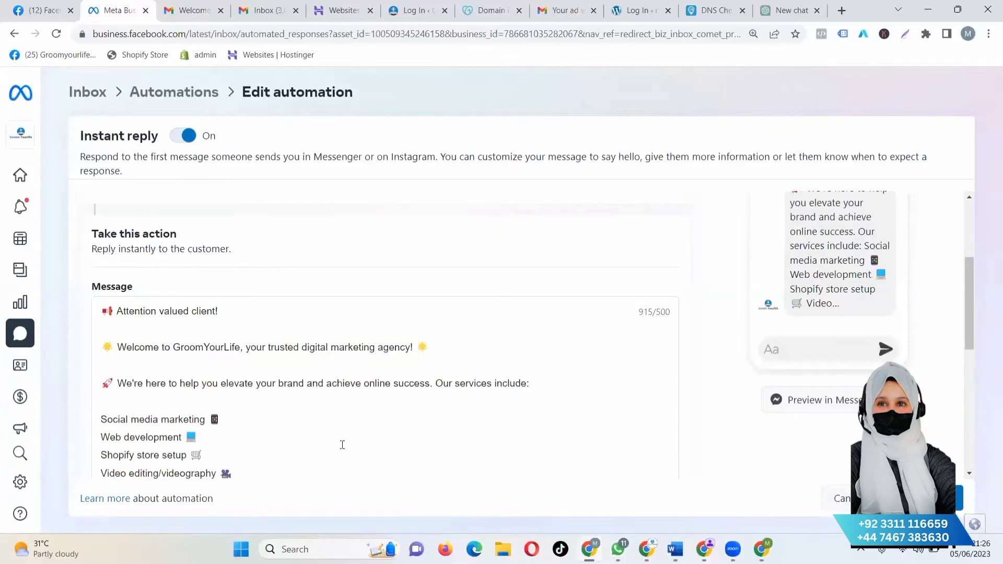
scroll(342, 444, "down", 5)
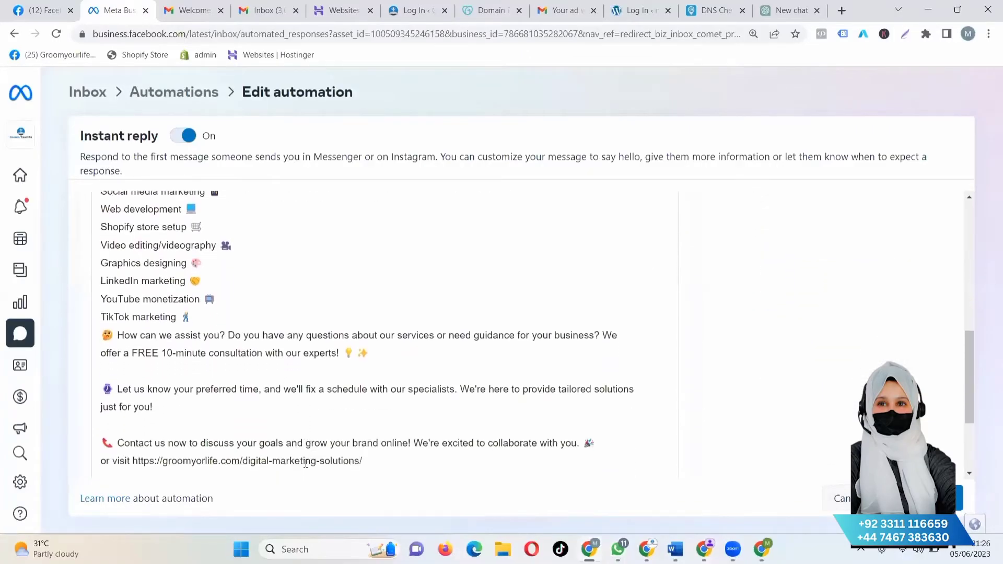
scroll(305, 464, "down", 3)
scroll(306, 467, "up", 6)
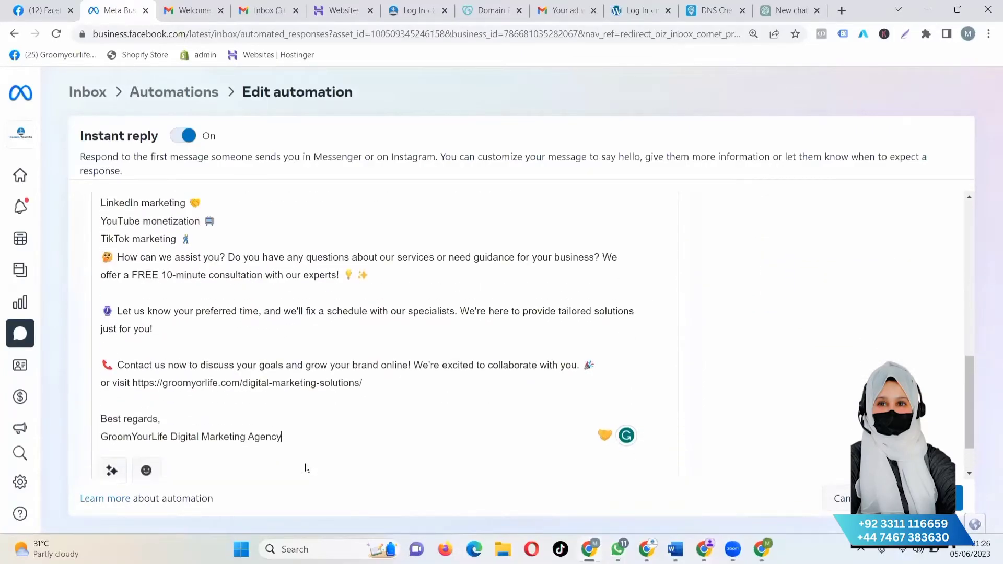
scroll(305, 463, "up", 2)
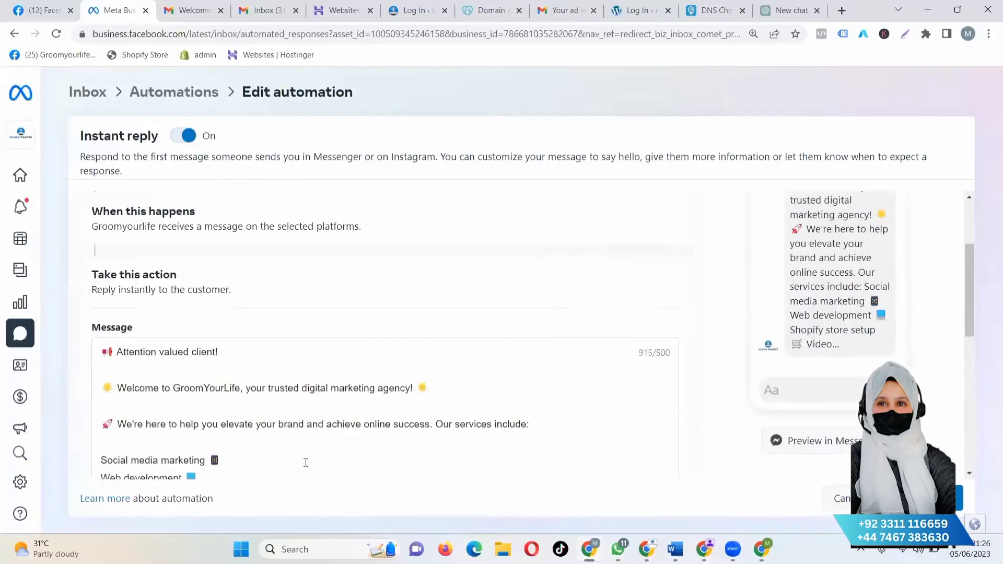
scroll(306, 462, "down", 8)
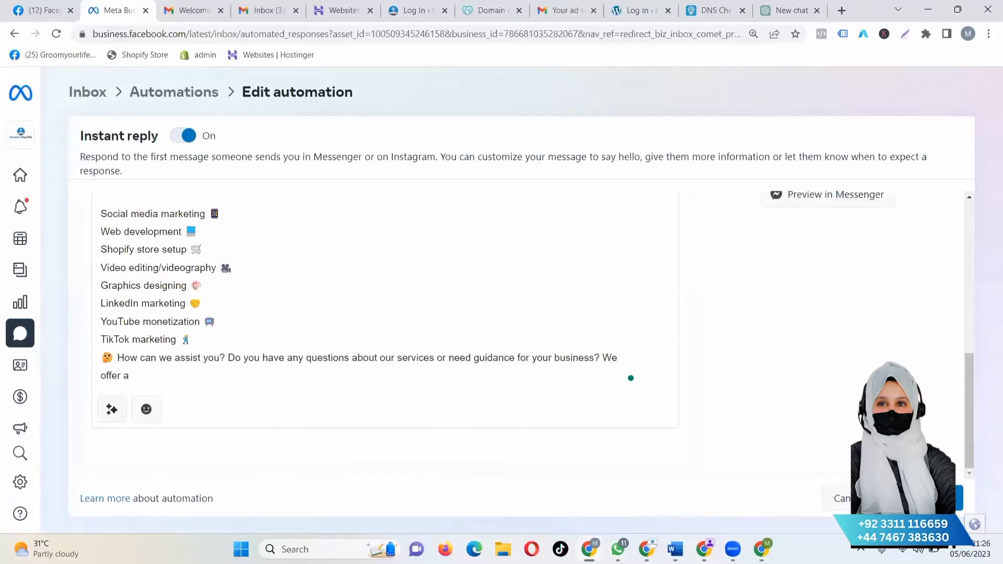
mouse_move(586, 546)
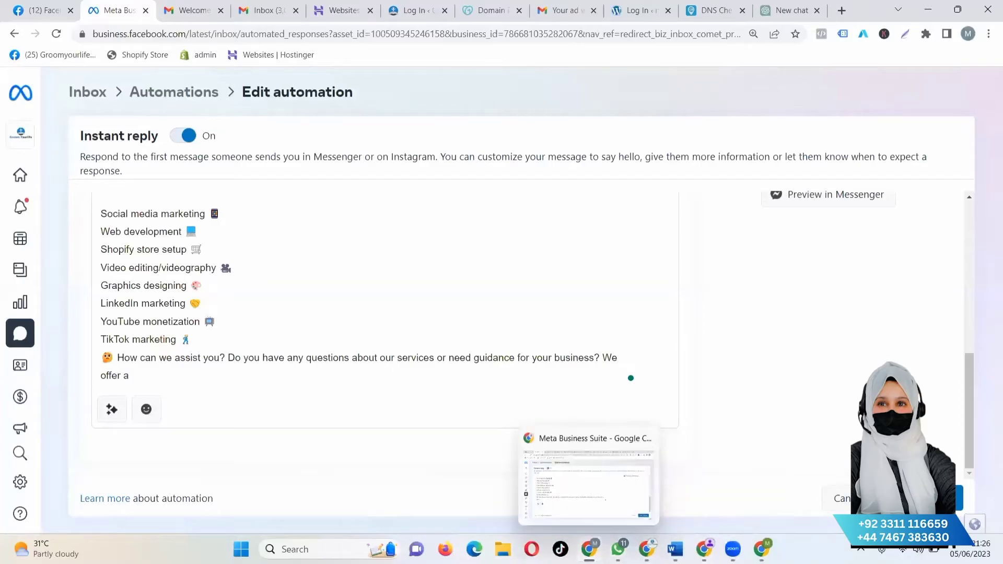
mouse_move(675, 549)
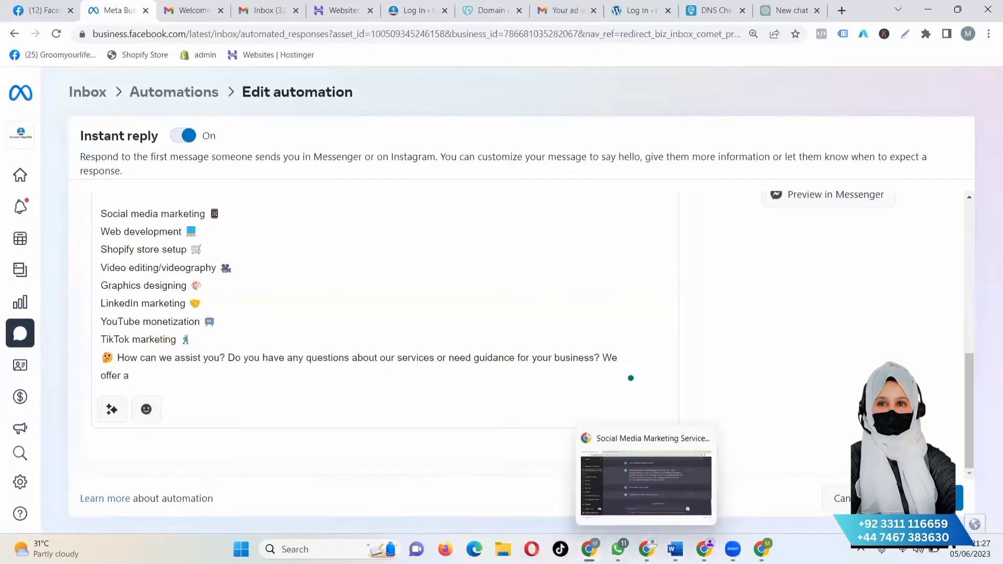
mouse_move(618, 549)
left_click(652, 484)
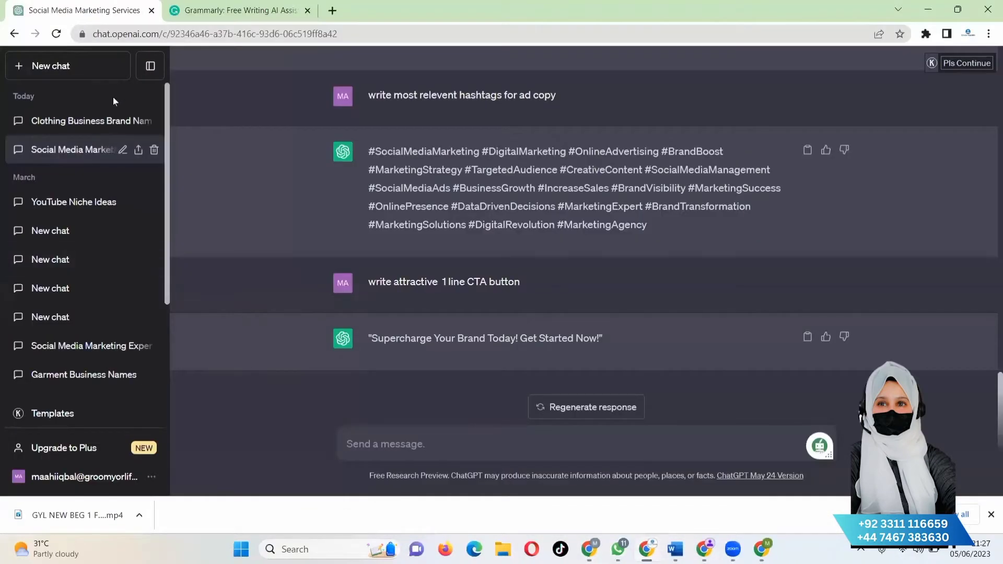
mouse_move(590, 549)
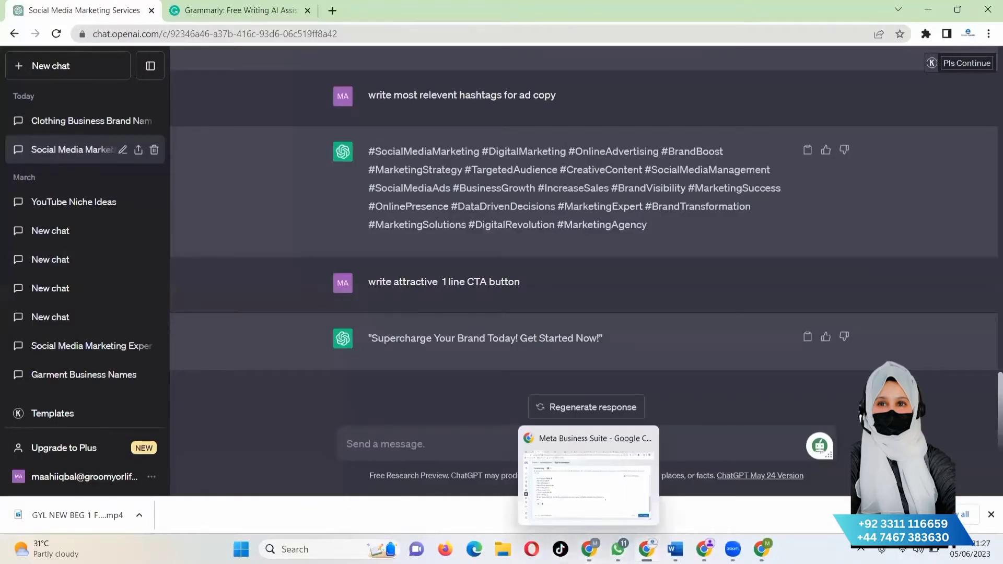
left_click(589, 485)
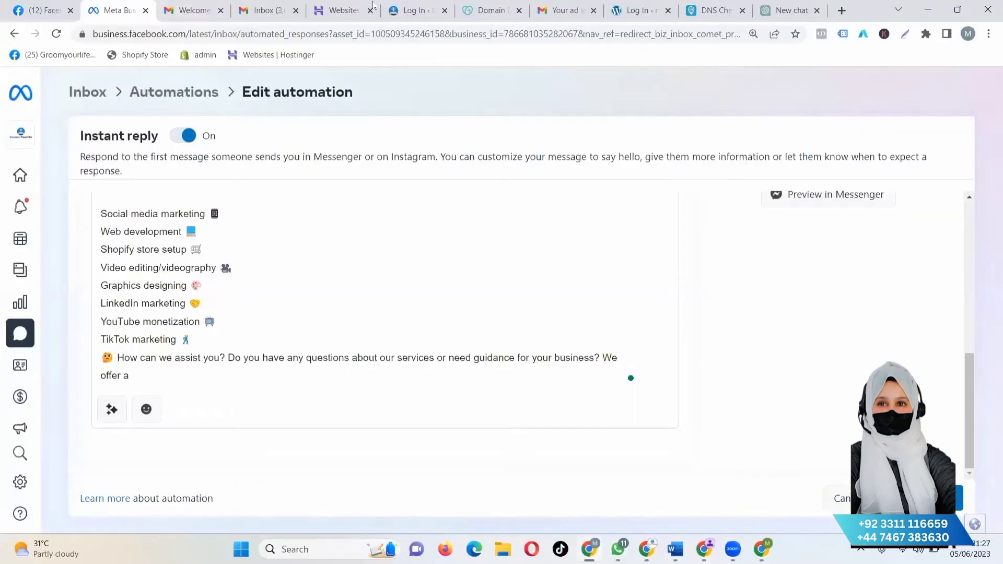
In the open ChatGPT chat, submit the prompt "write instant reply for facebook messagner" and copy the generated reply
left_click(784, 7)
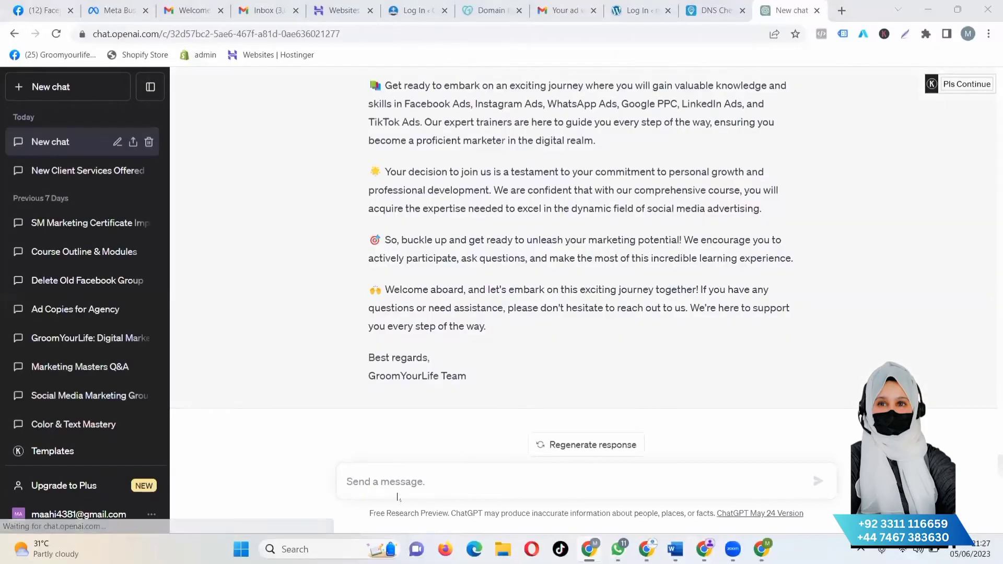
type("wr")
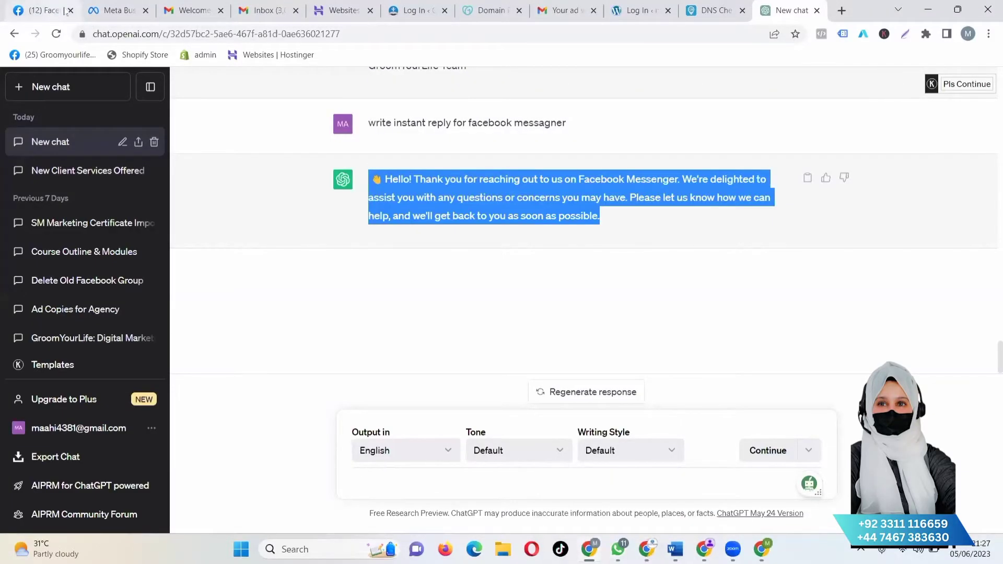
Replace the Instant reply message in Meta Business Suite with the copied ChatGPT text starting "Hello! Thank you for reaching out to us on Facebook Messenger"
left_click(66, 11)
left_click(98, 13)
left_click_drag(140, 375, 66, 293)
left_click(248, 421)
scroll(168, 410, "down", 2)
left_click_drag(168, 409, 79, 382)
type("👋 Hello! Thank you for reaching out to us on Facebook Messenger. We're delighted to assist you with any questions or concerns you may have. Please let us know how we can help, and we'll get back to you as soon as possible.")
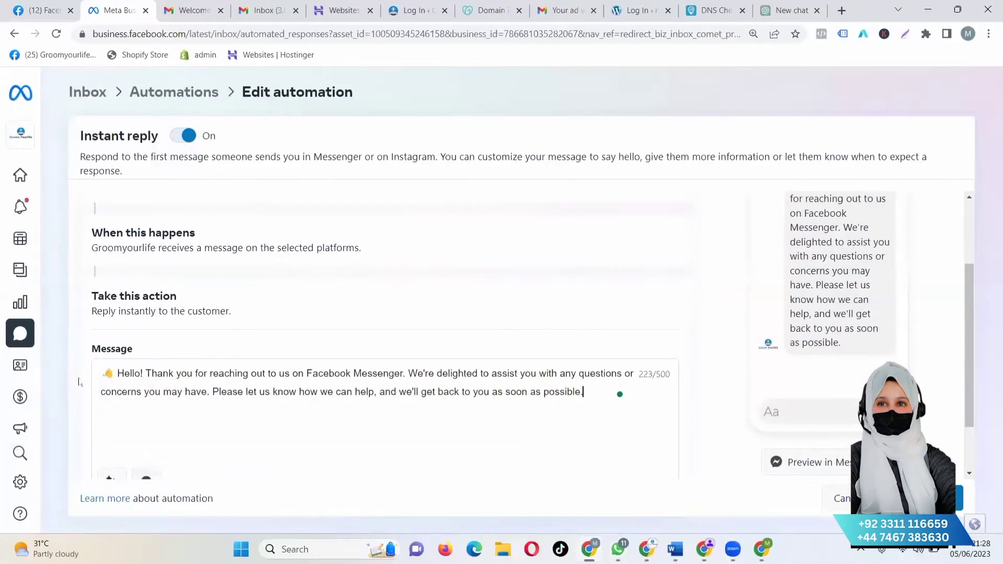
Replace the "Hello!" greeting with "AOA," on its own line and add an empty line at the end of the message
left_click_drag(146, 373, 86, 374)
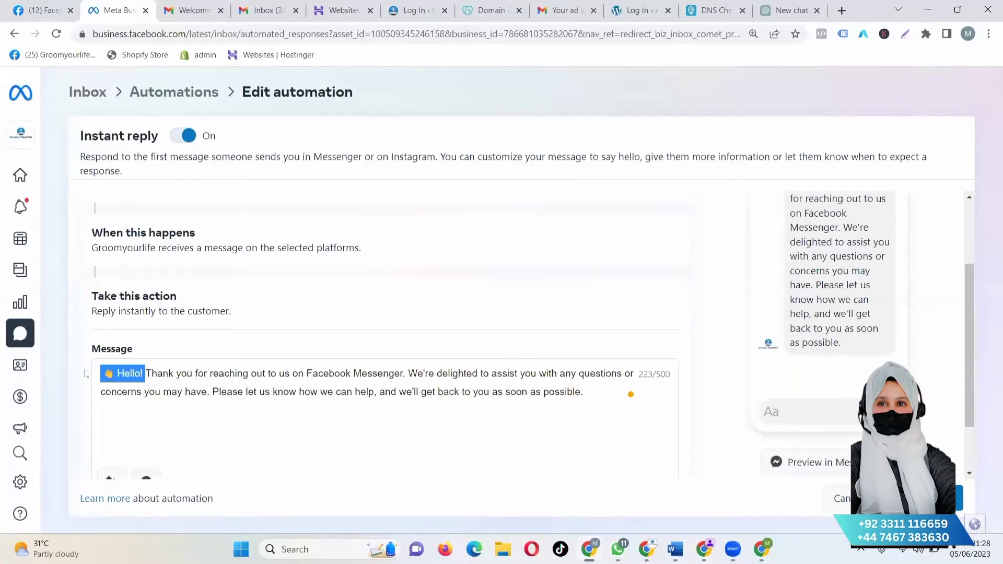
type("AOA,")
key("Return")
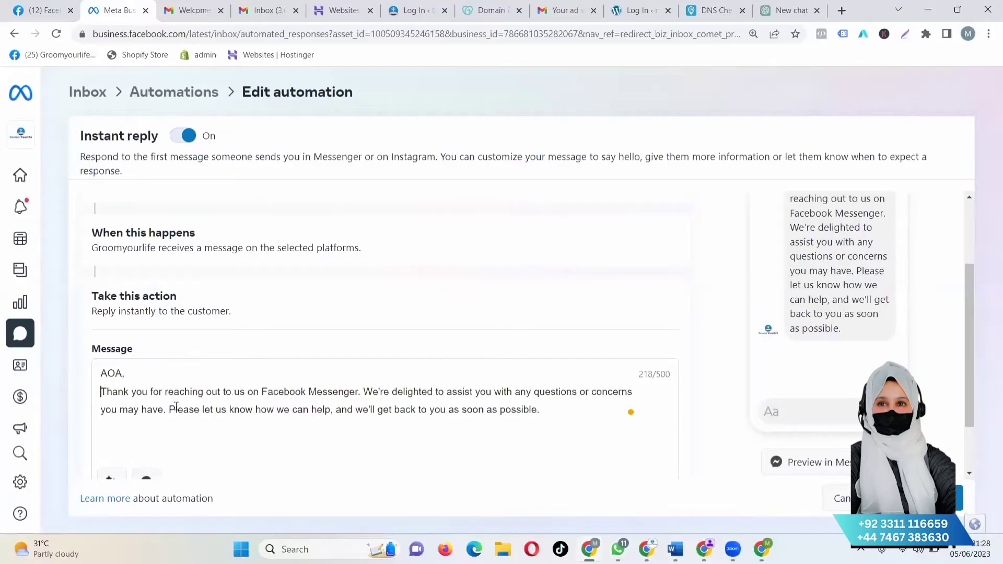
scroll(338, 402, "down", 2)
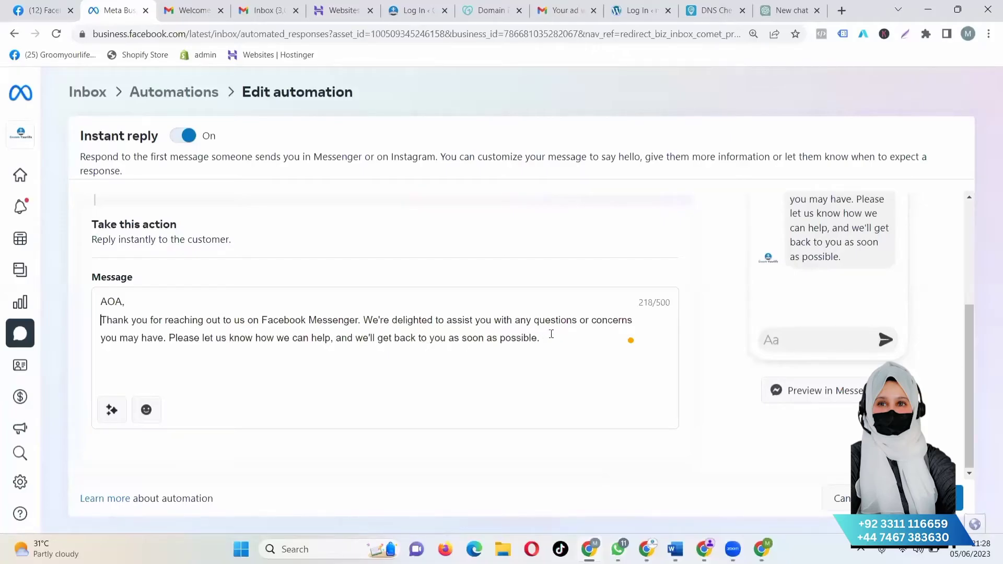
key("Return")
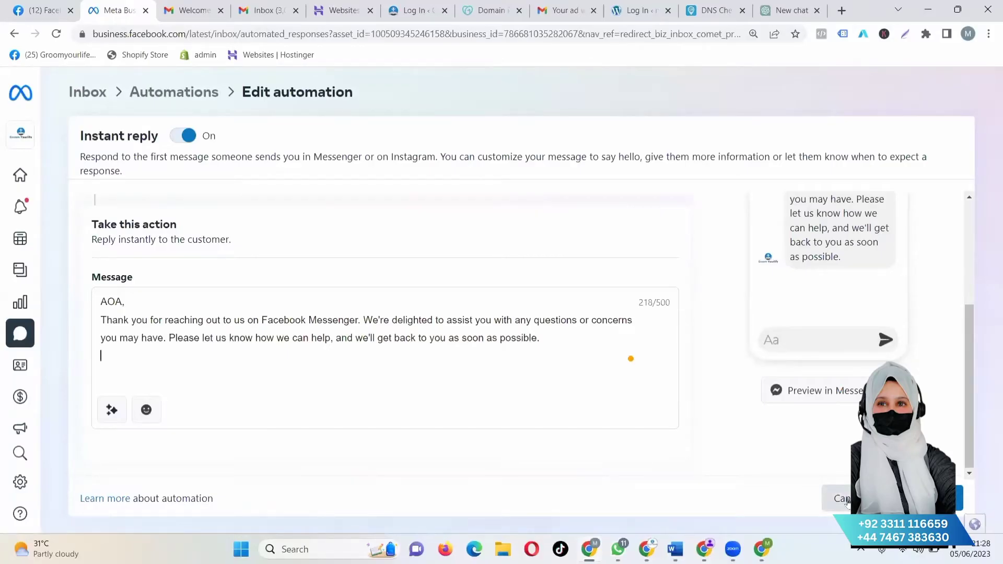
Discard the unsaved edits to the Instant reply automation and review its original welcome message
left_click(846, 500)
left_click(605, 274)
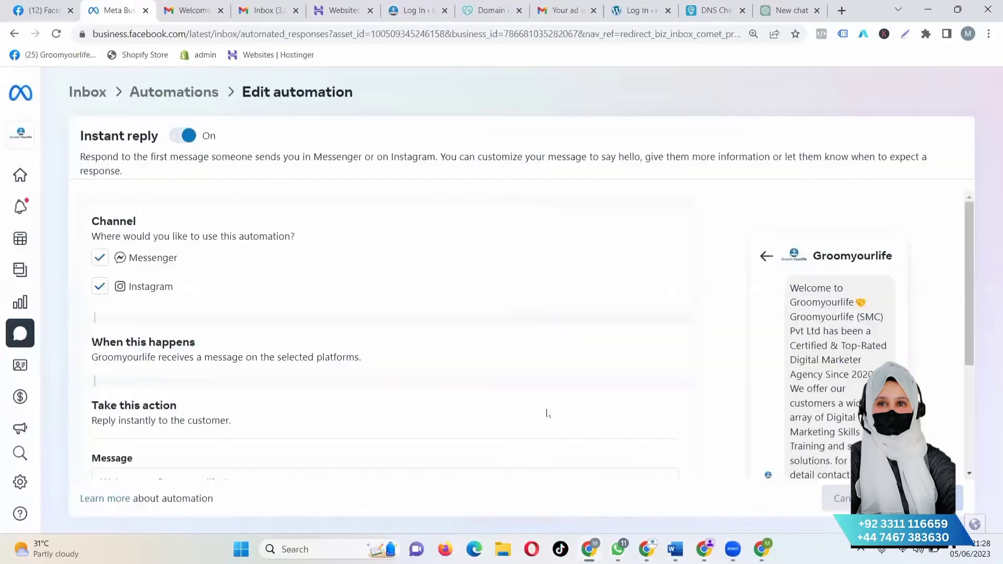
scroll(245, 379, "down", 3)
scroll(245, 375, "up", 2)
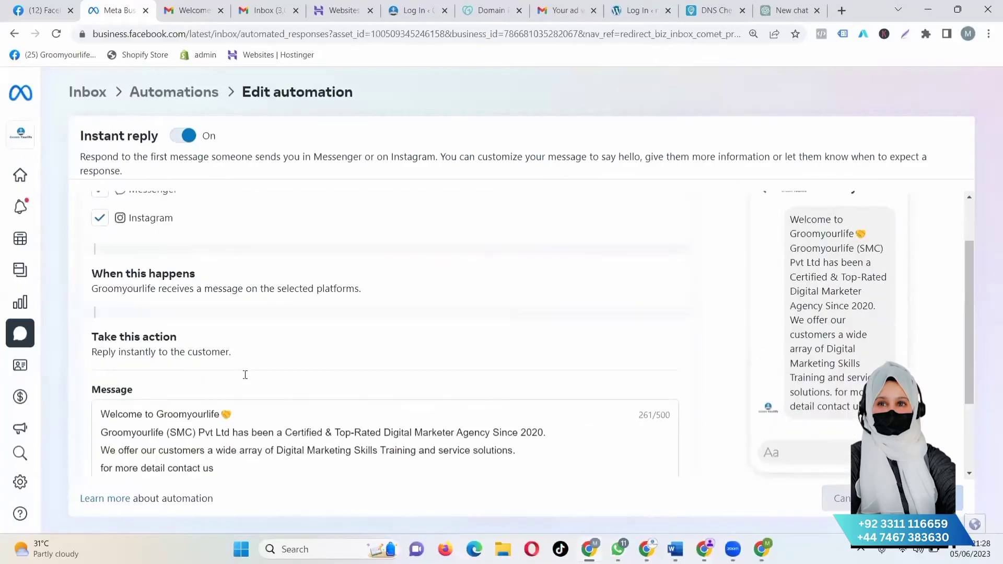
scroll(211, 433, "down", 2)
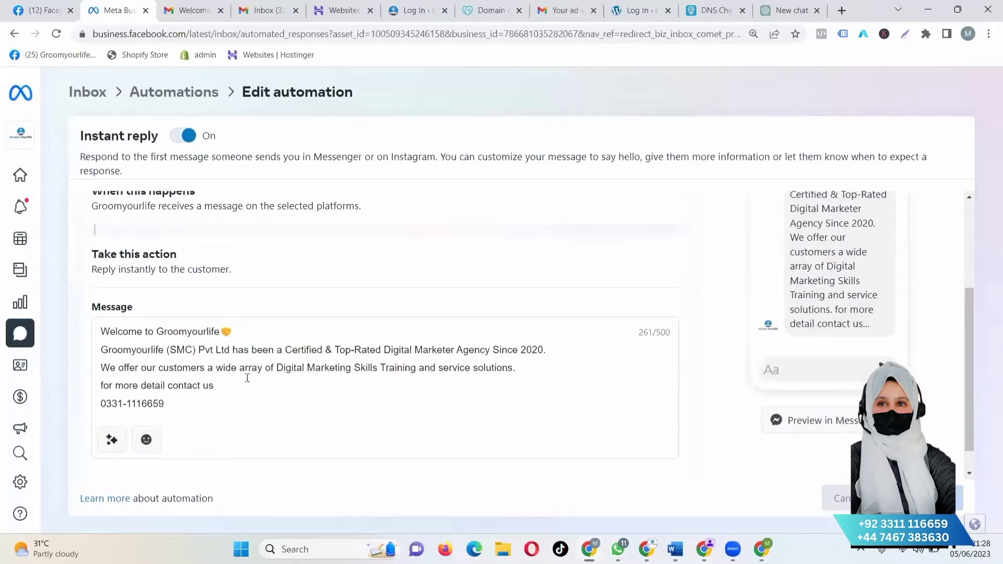
scroll(170, 432, "up", 1)
scroll(452, 425, "down", 1)
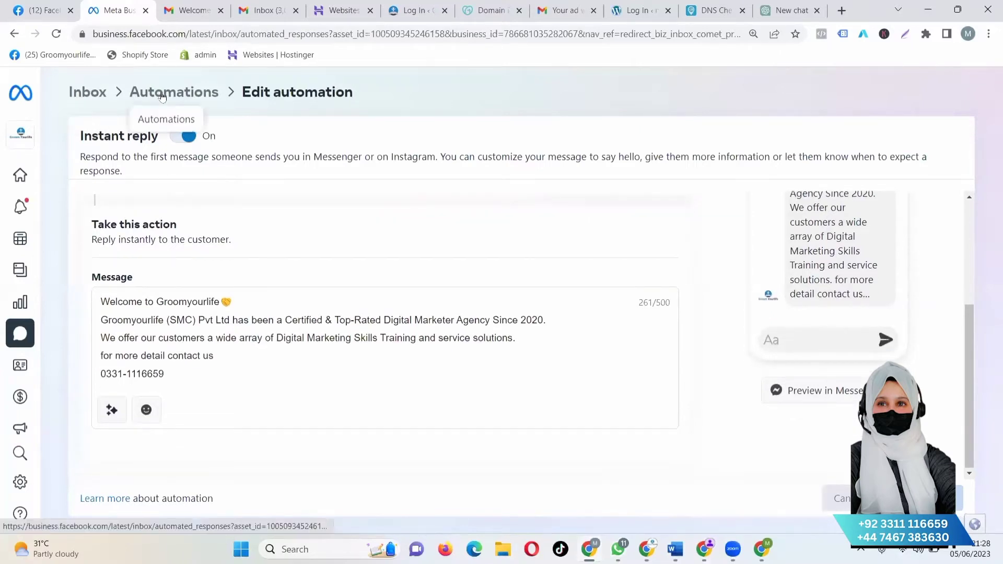
Return to the Automations overview and review the Groomyourlife page's suggested and existing automations
left_click(156, 95)
scroll(621, 494, "down", 4)
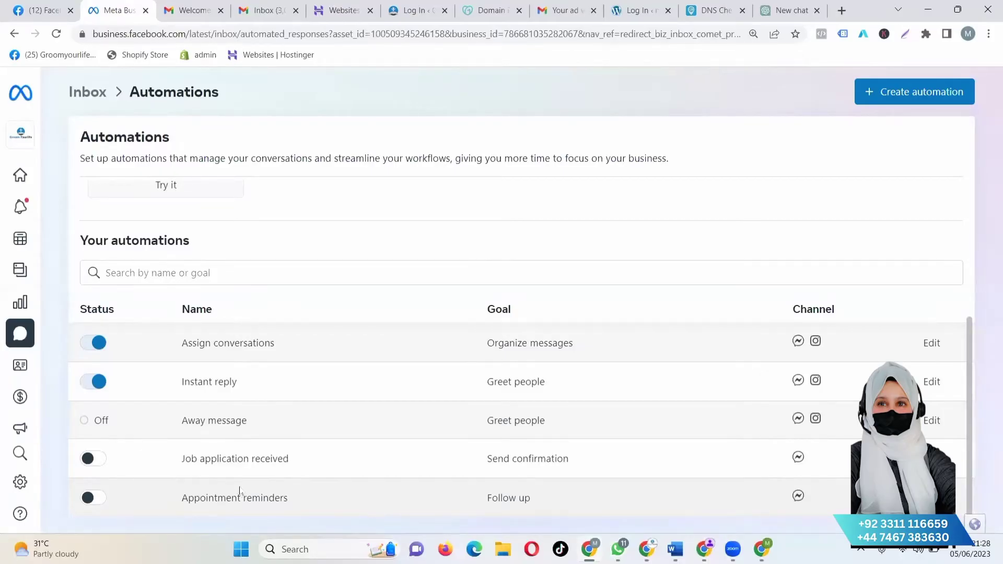
scroll(239, 491, "up", 4)
scroll(240, 489, "down", 4)
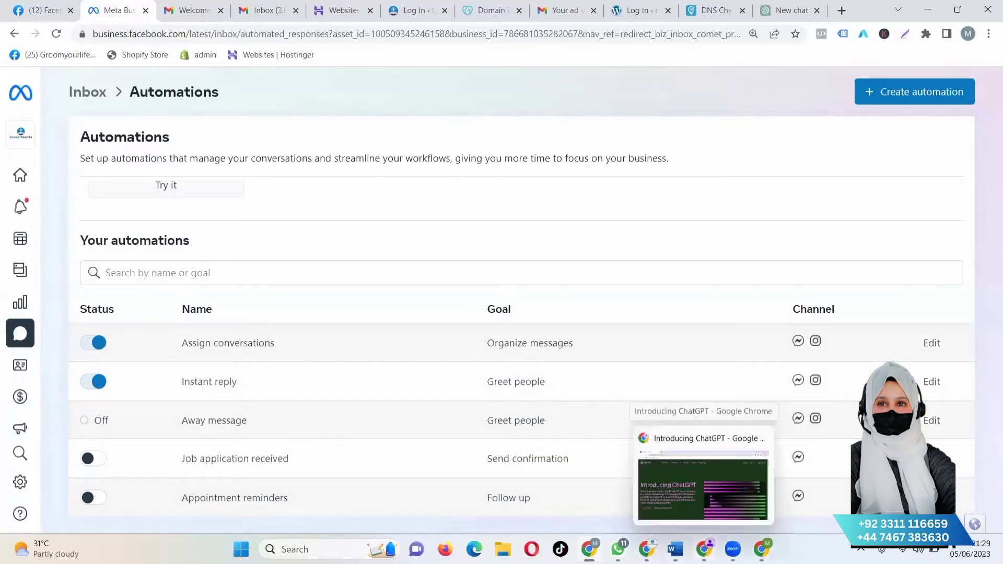
Switch to the Marketing Sie browser window, return to its Automations overview and review the suggested and existing automations
mouse_move(762, 549)
left_click(764, 509)
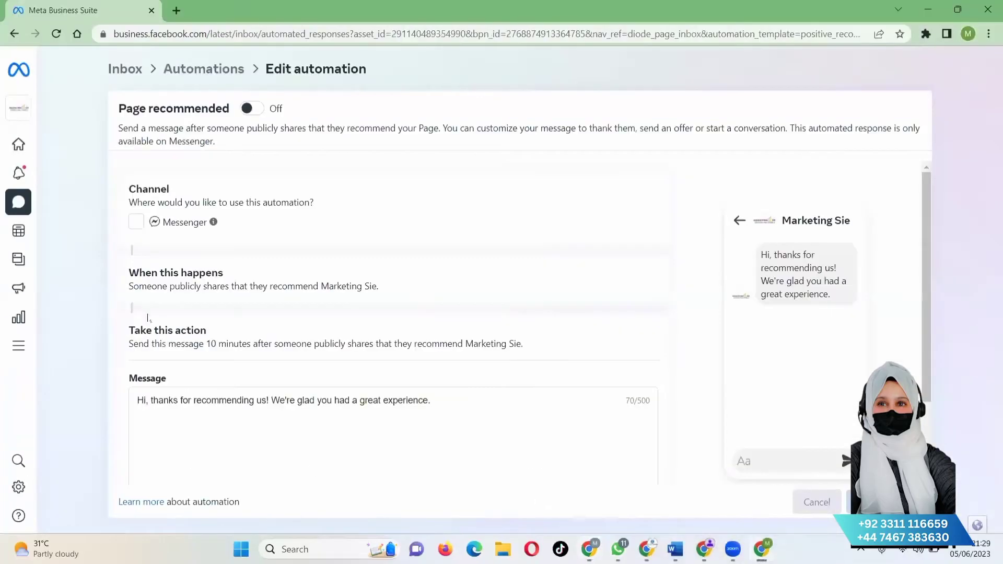
left_click(204, 68)
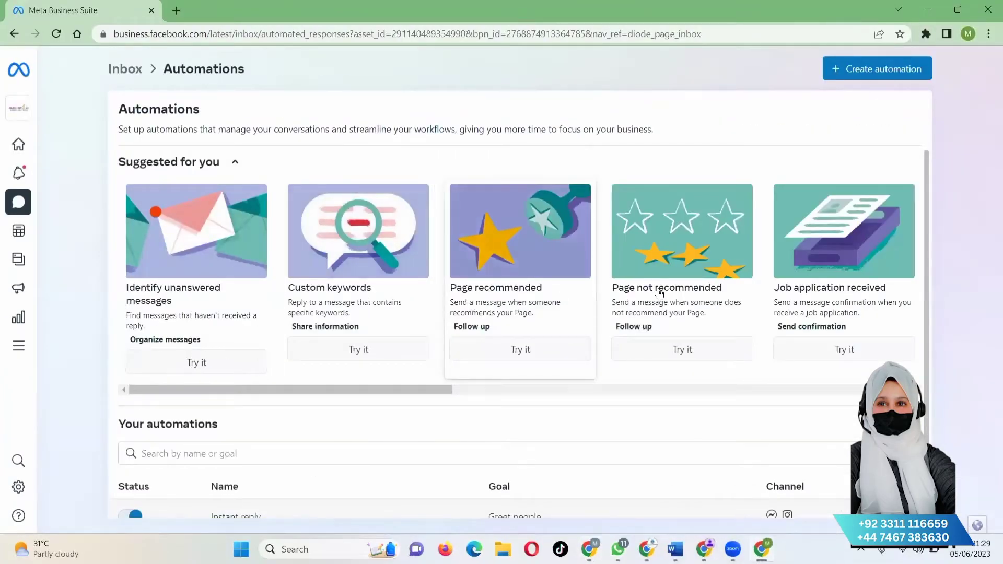
scroll(822, 299, "right", 5)
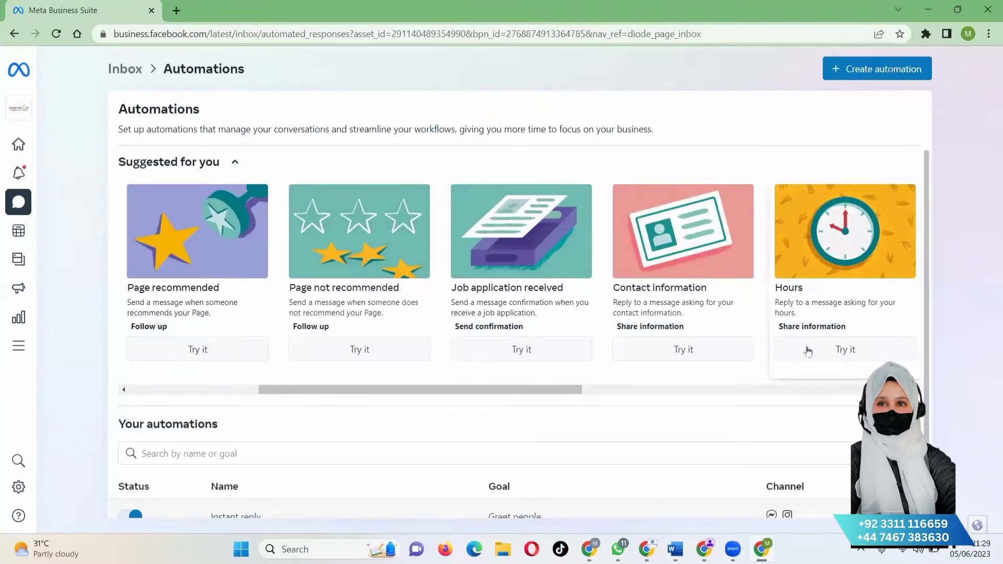
scroll(468, 501, "down", 2)
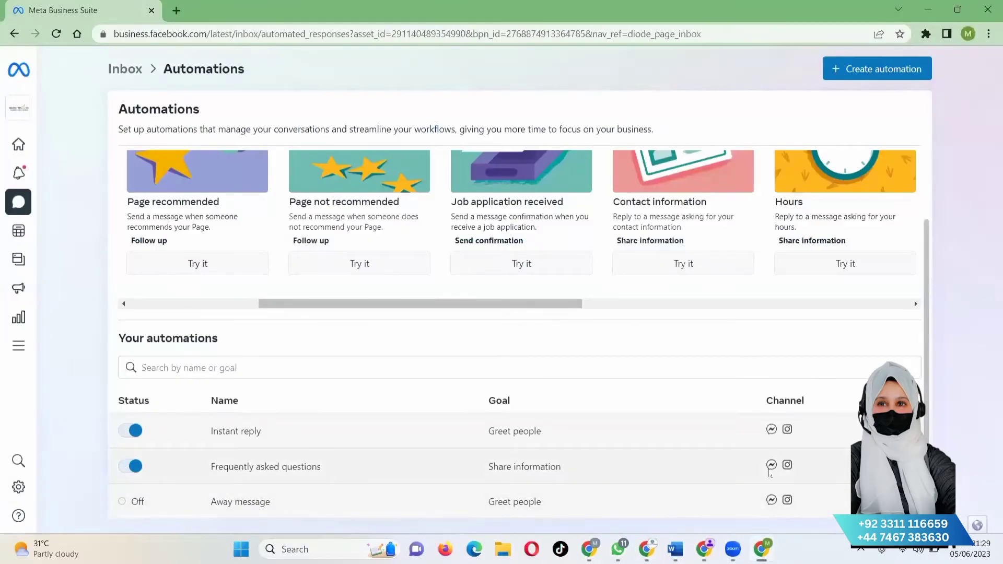
Open Marketing Sie's Frequently asked questions automation and enable Instagram as an additional channel
left_click(266, 467)
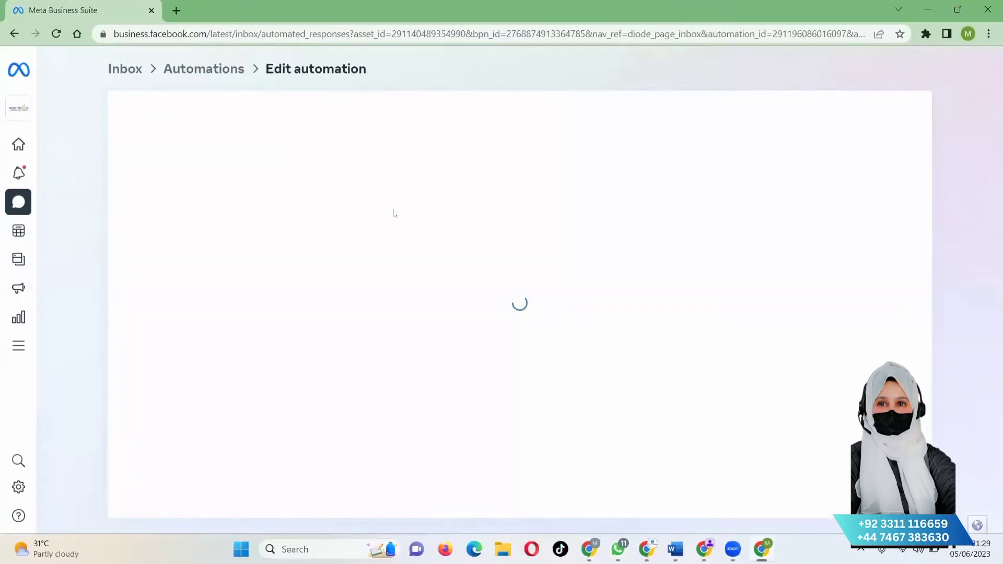
scroll(132, 342, "down", 2)
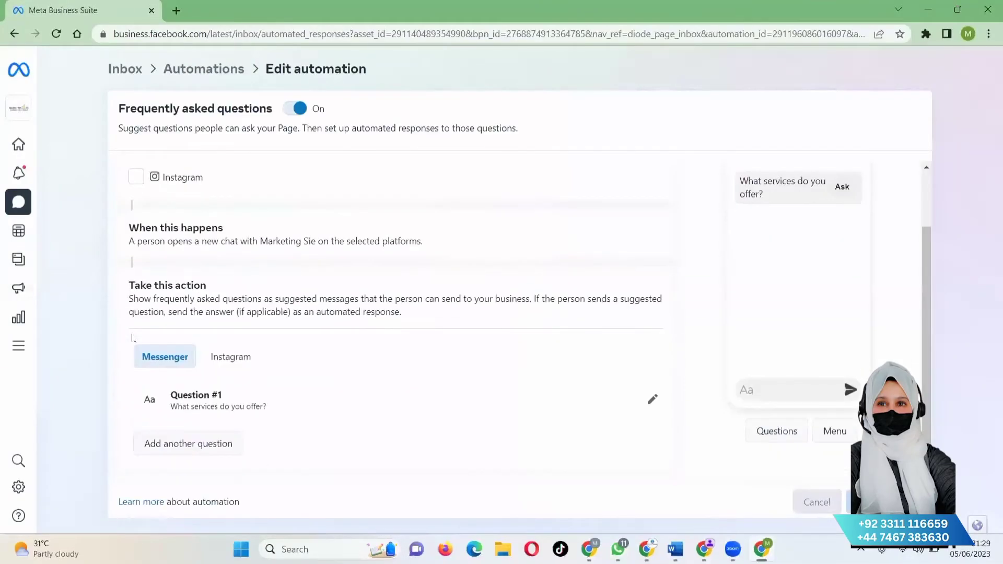
scroll(132, 338, "up", 2)
left_click(136, 249)
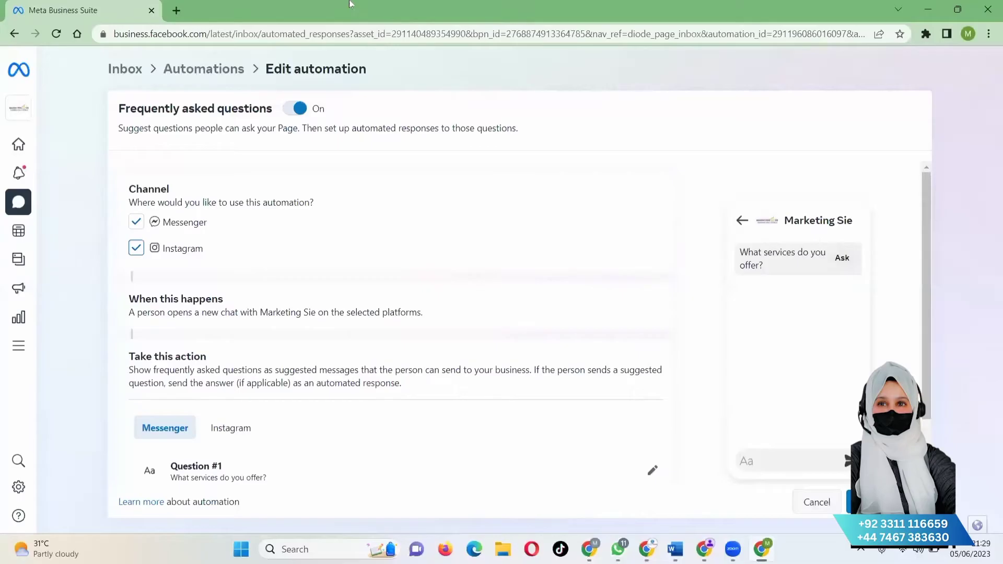
scroll(380, 447, "down", 2)
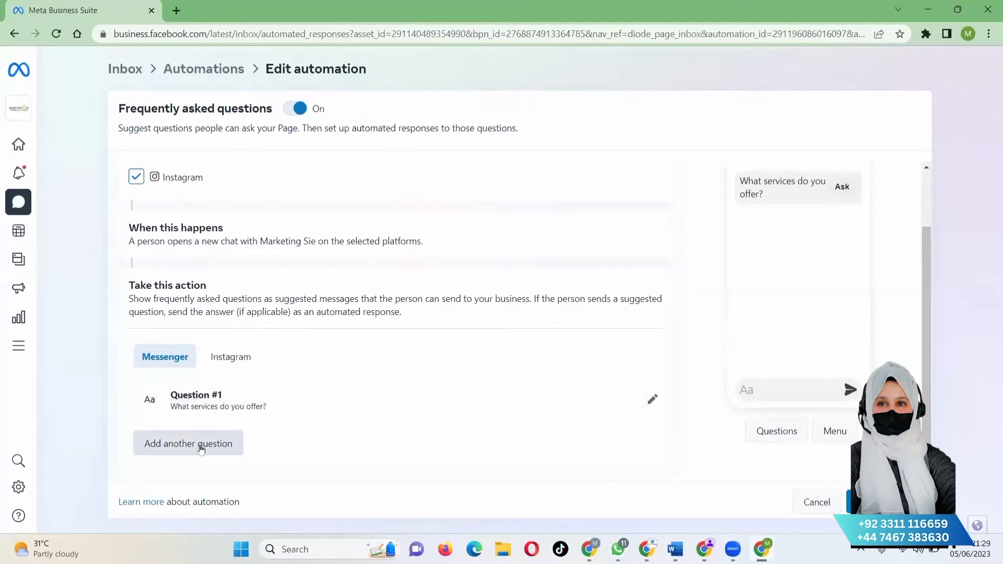
Switch back to the Groomyourlife browser window and change the active business account to Groomyourlife Multan Campus
left_click(647, 549)
scroll(377, 424, "up", 1)
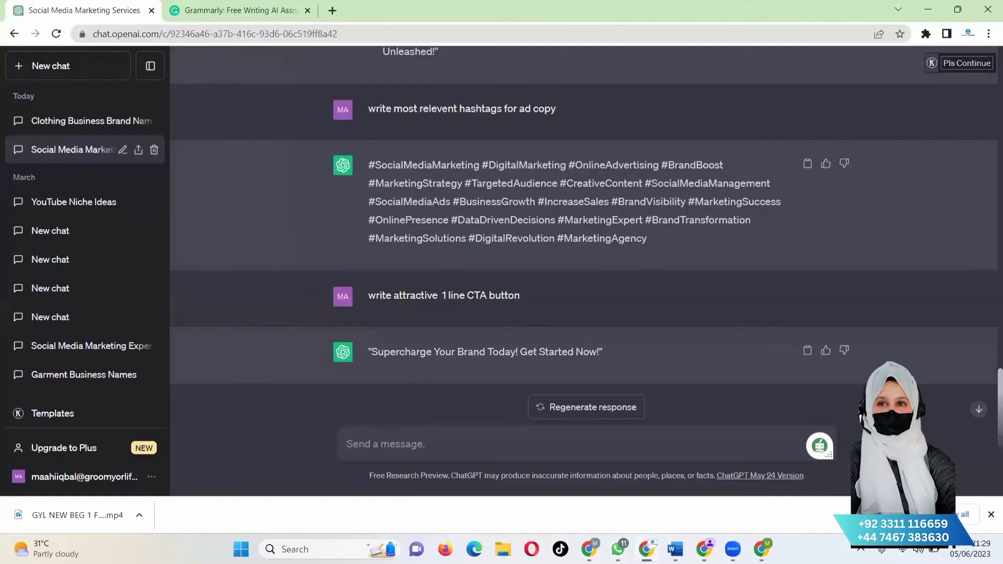
left_click(589, 549)
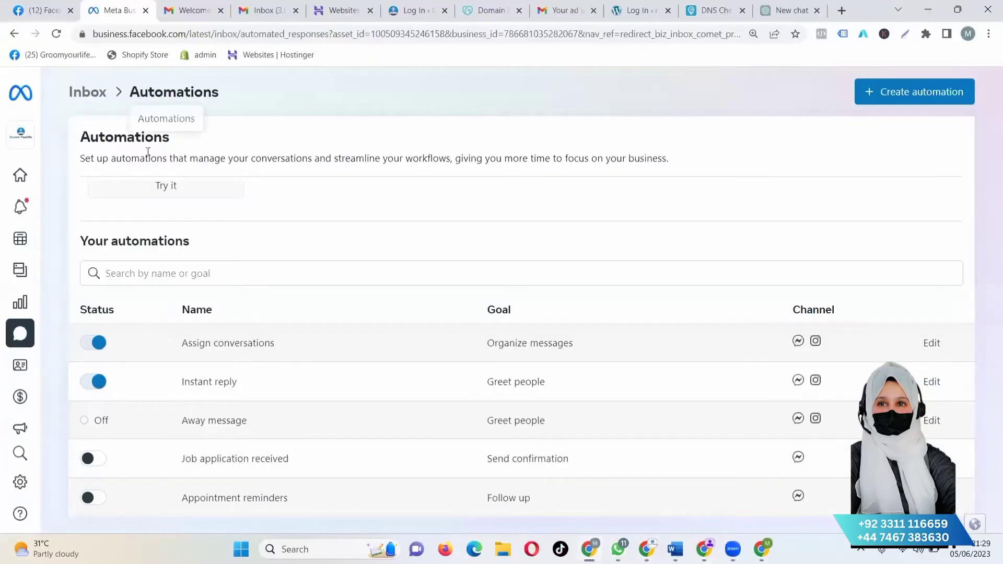
left_click(20, 133)
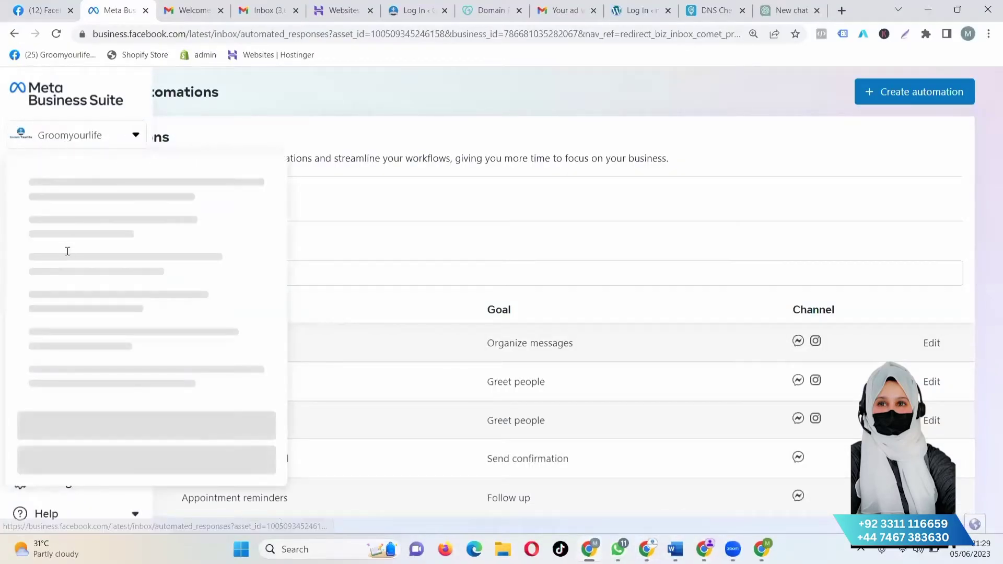
scroll(146, 426, "down", 3)
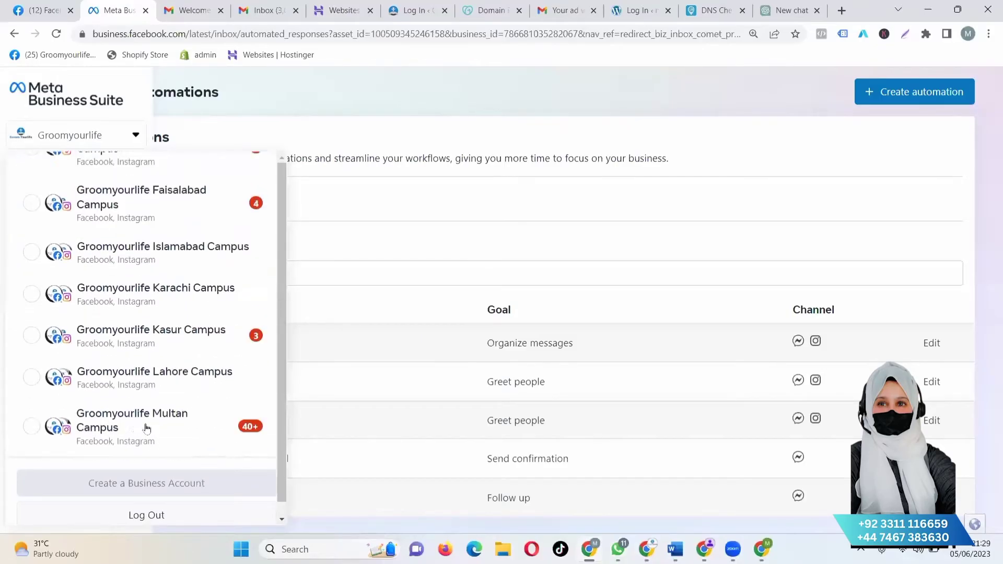
scroll(132, 404, "down", 2)
left_click(132, 366)
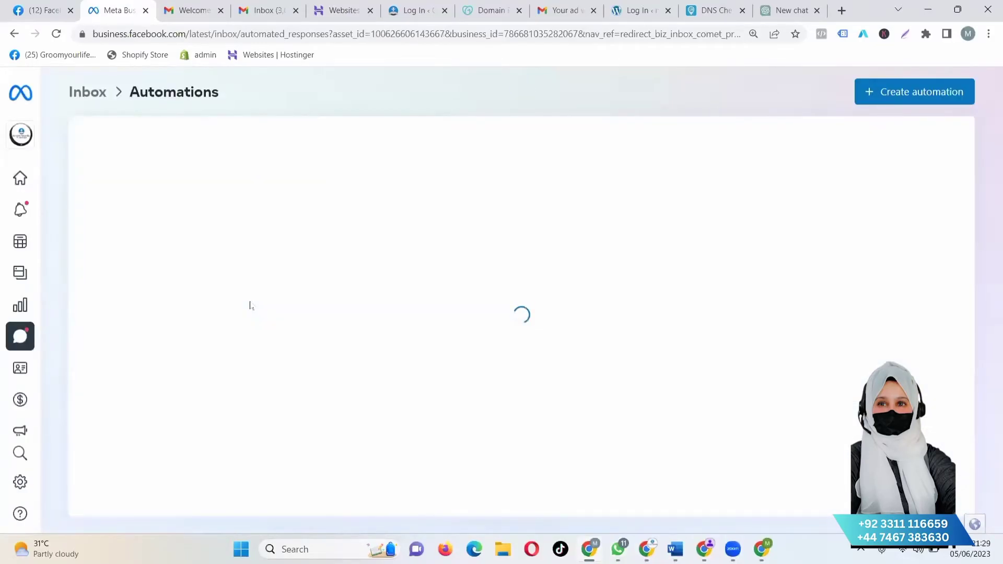
Open the Multan Campus page's Frequently asked questions automation and review its channels and list of questions
scroll(251, 391, "down", 5)
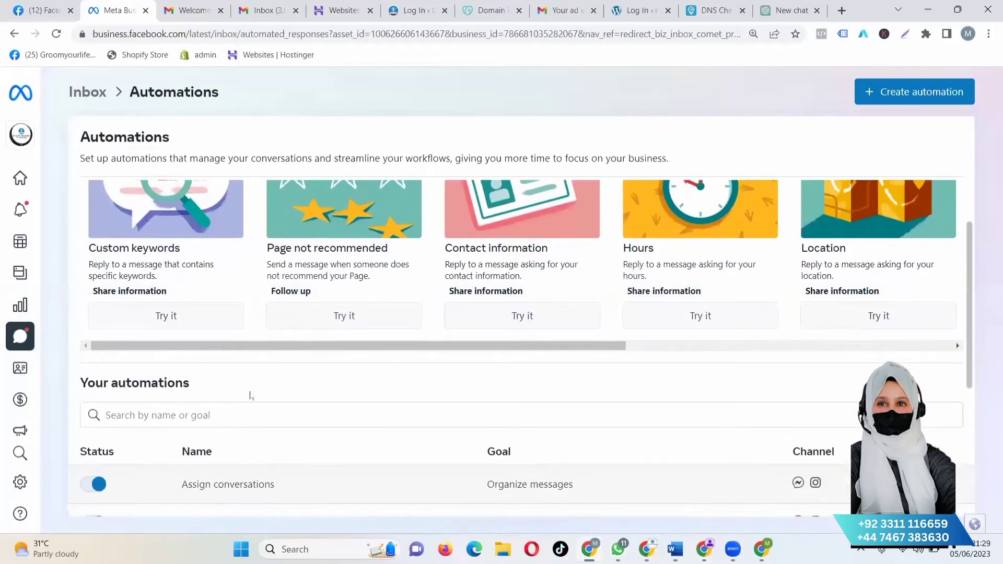
scroll(250, 391, "down", 2)
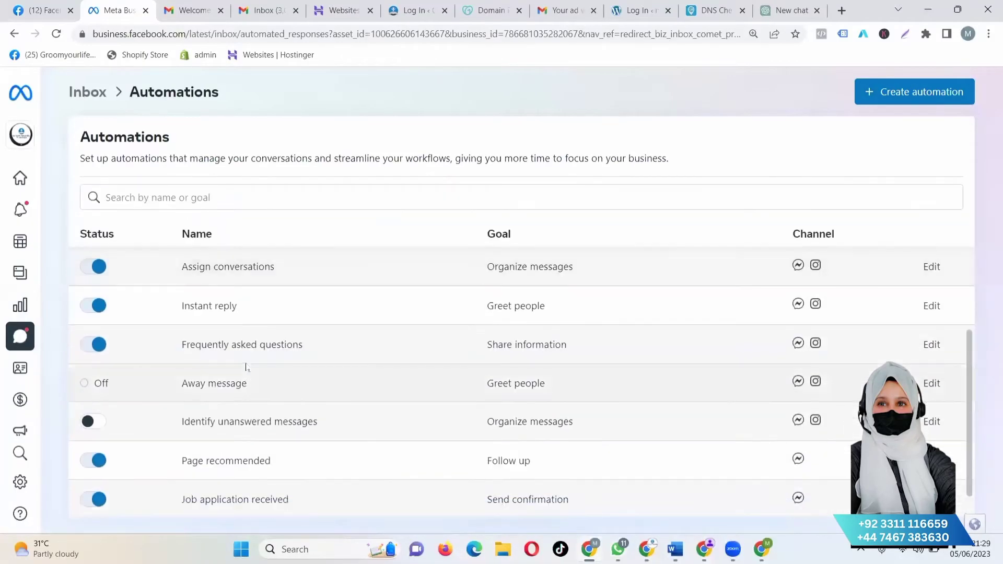
left_click(933, 345)
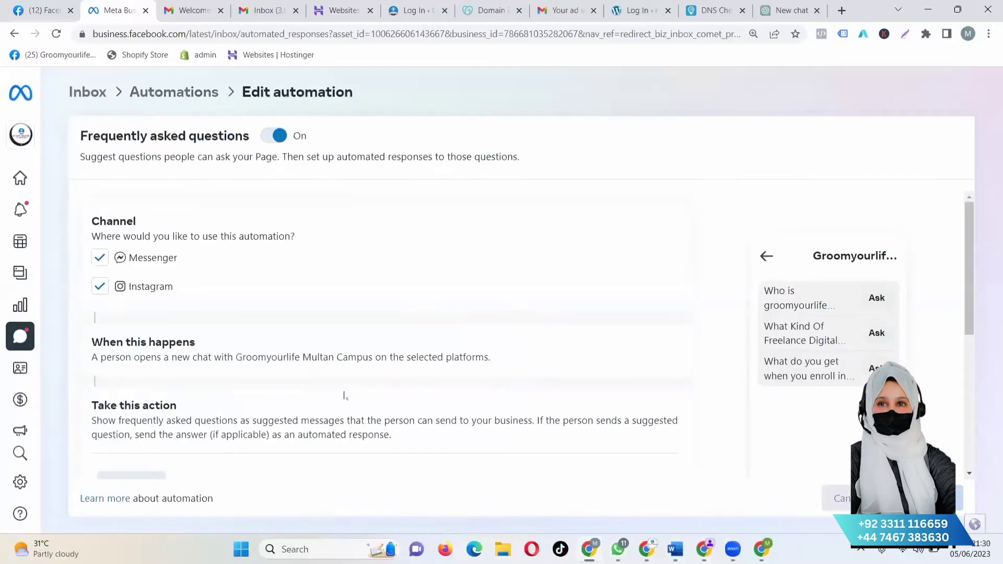
scroll(344, 397, "down", 2)
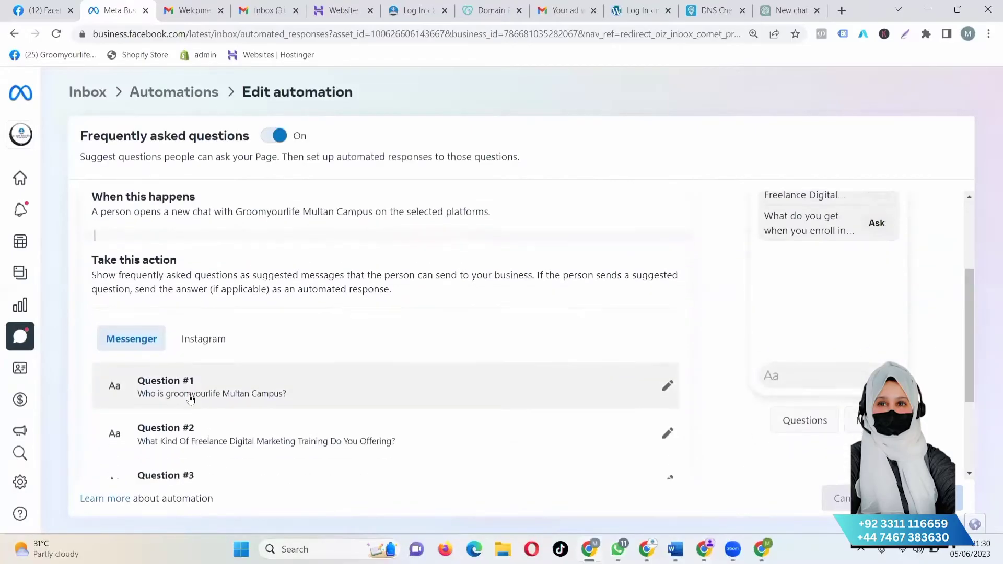
scroll(189, 396, "up", 1)
scroll(239, 400, "down", 3)
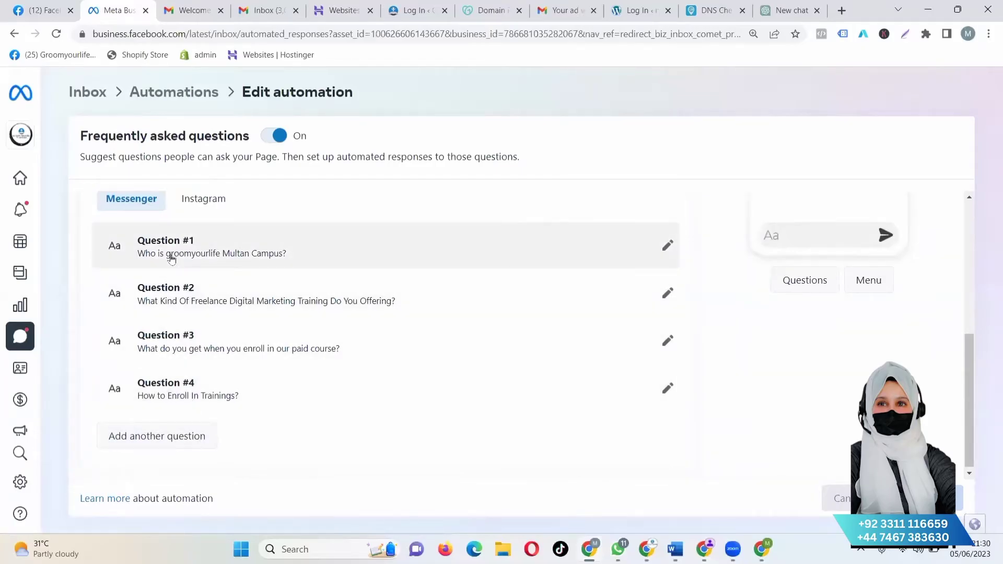
Expand Question #1, "Who is groomyourlife Multan Campus?", examine its automated answer and the chat preview, and collapse it again
left_click(667, 246)
scroll(152, 334, "down", 2)
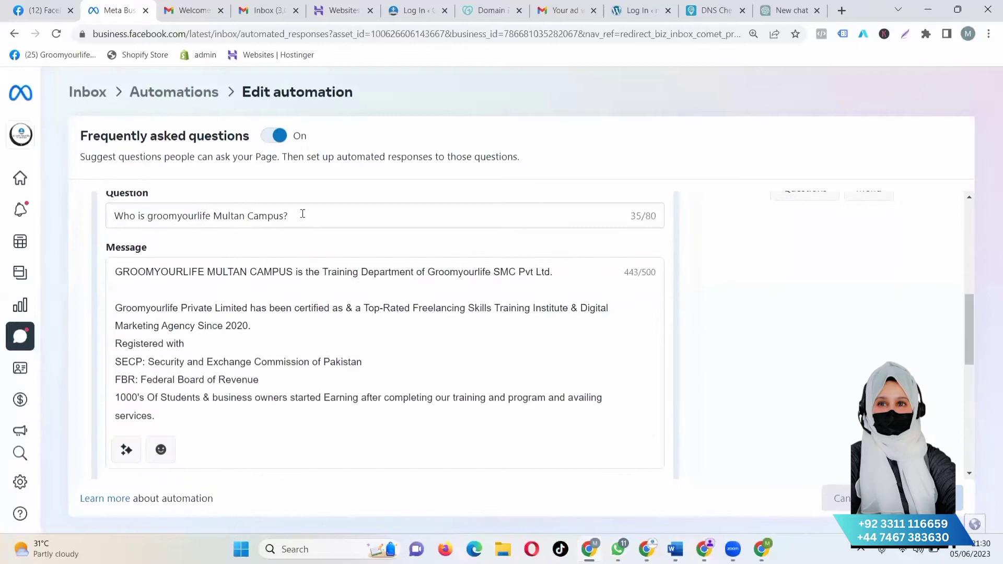
scroll(303, 213, "down", 1)
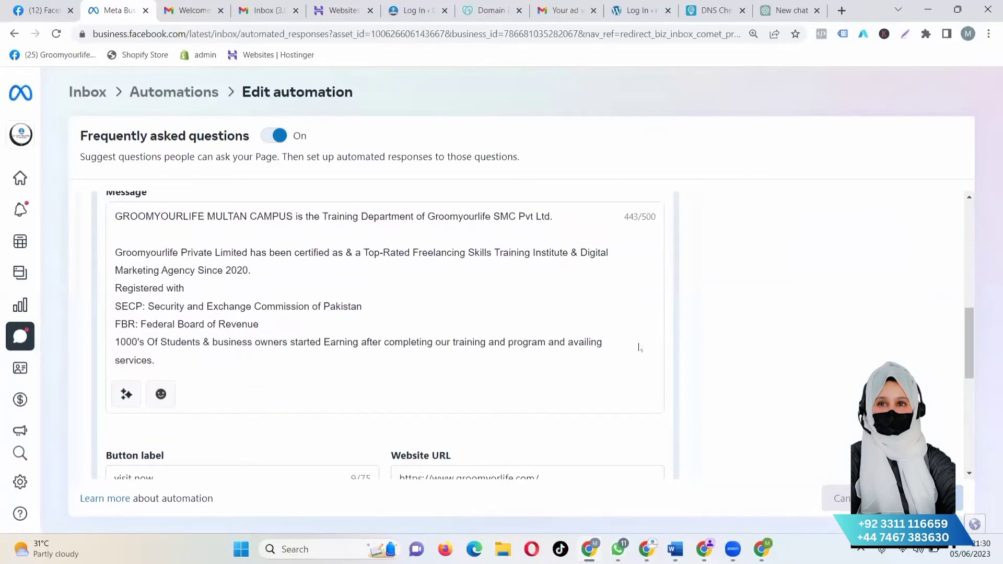
scroll(469, 363, "up", 2)
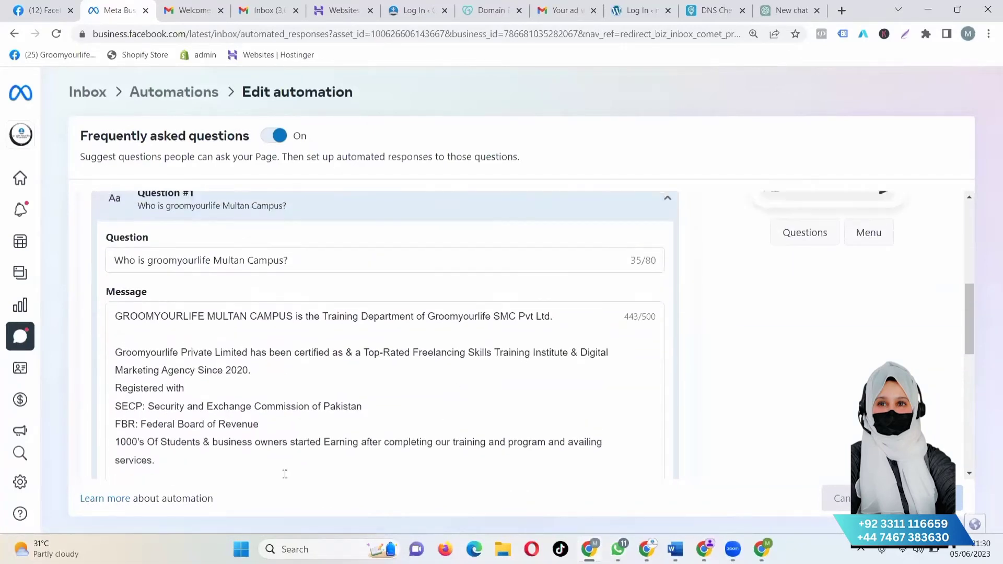
scroll(200, 405, "down", 1)
scroll(201, 405, "up", 5)
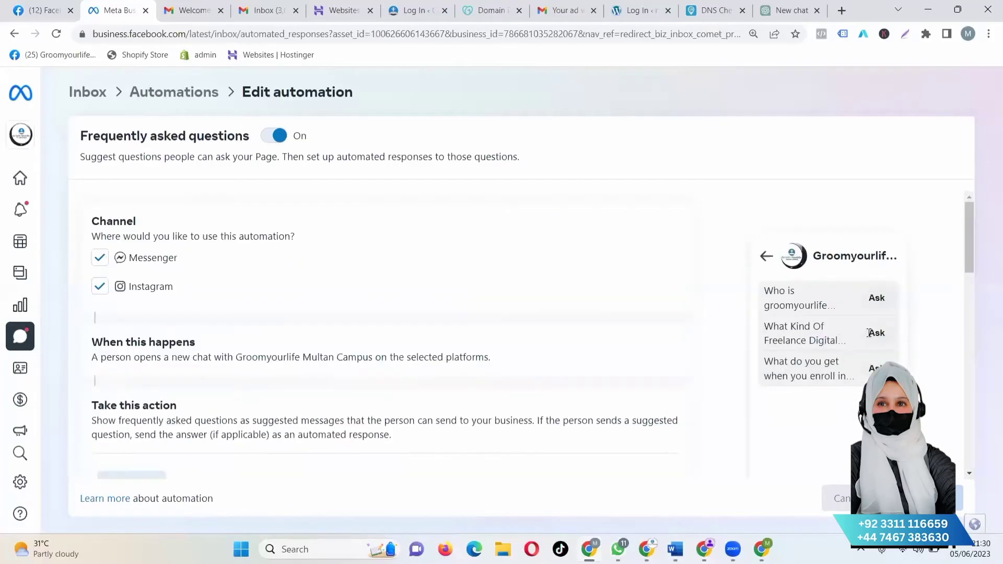
scroll(519, 421, "down", 3)
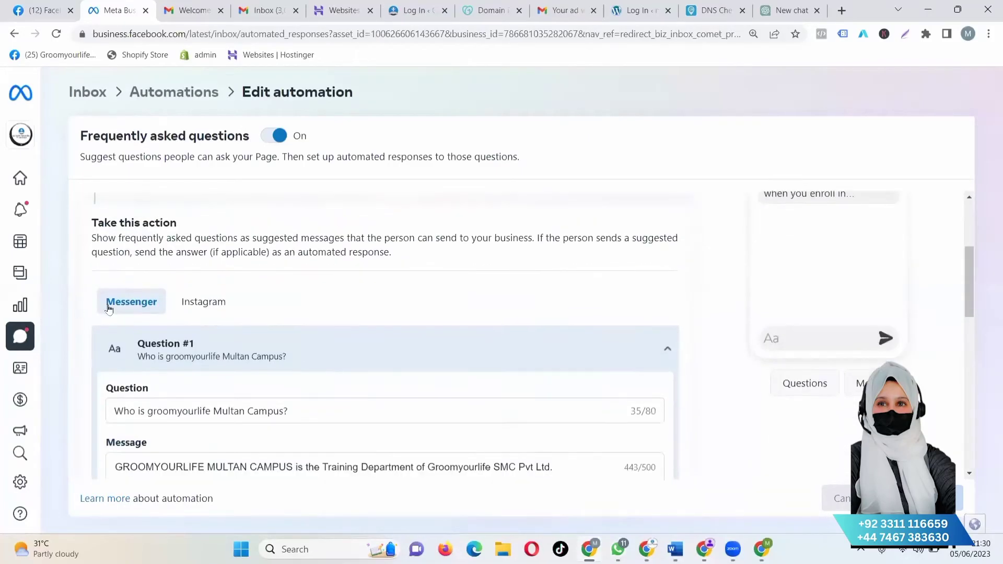
left_click(657, 363)
Expand Question #2 about freelance digital marketing training and read through its full automated answer
scroll(664, 355, "down", 2)
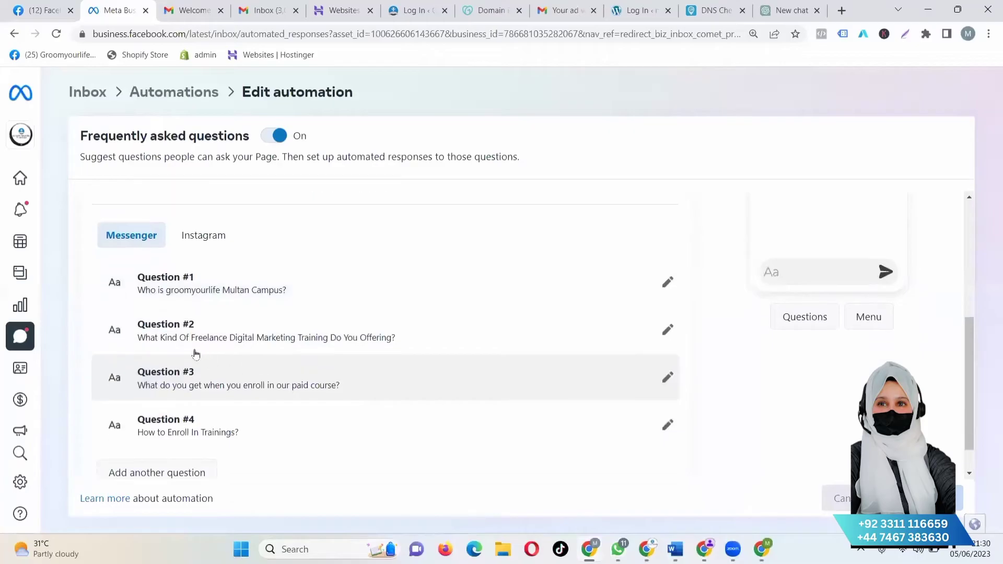
left_click(667, 316)
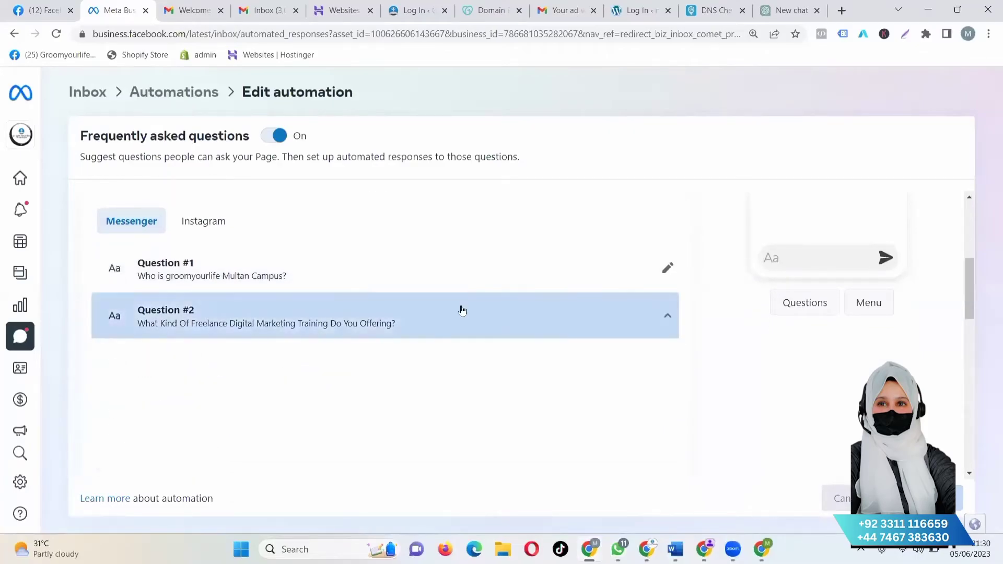
scroll(400, 275, "down", 2)
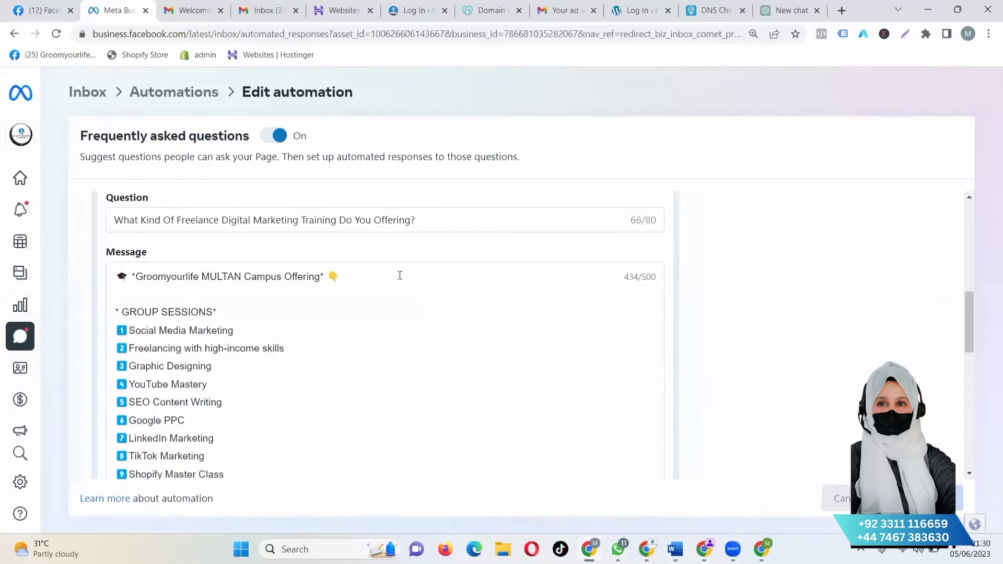
scroll(211, 376, "down", 3)
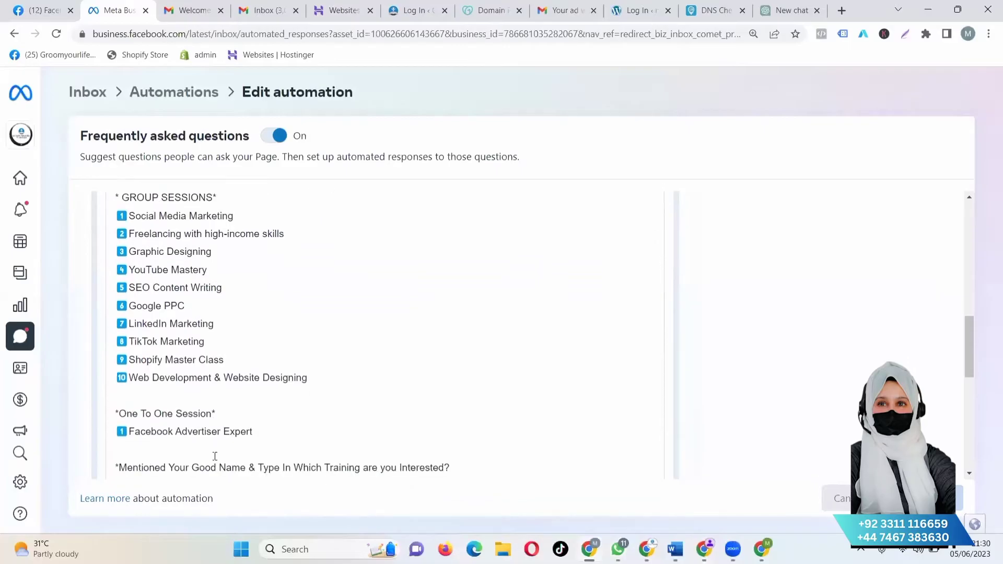
scroll(472, 412, "down", 1)
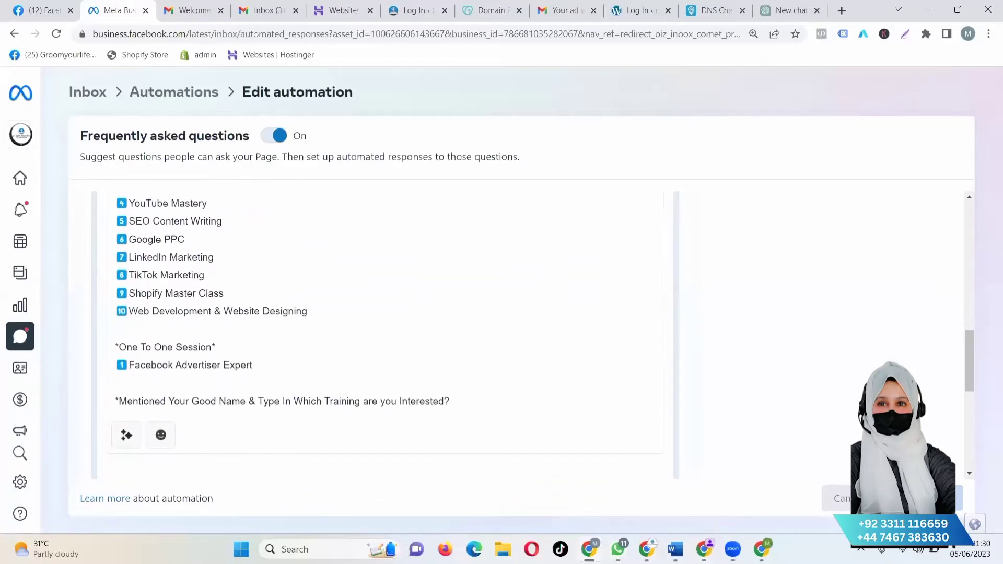
Switch to WhatsApp, expand the sent "Learn Digital Marketing" message, and copy its full text starting at "Welcome to Groomyourlife SMC Pvt Ltd"
key("alt+Tab")
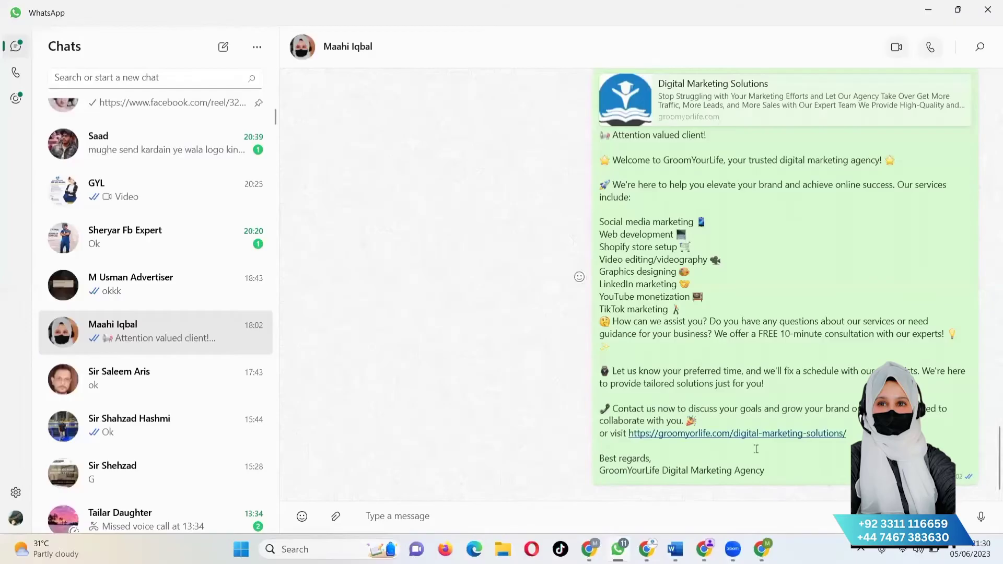
scroll(795, 464, "up", 6)
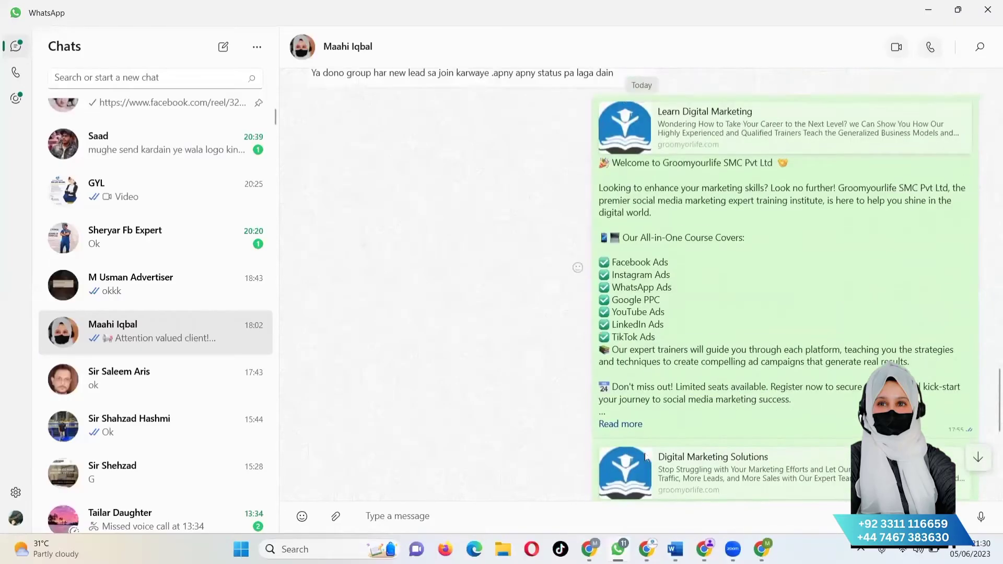
left_click(637, 426)
scroll(716, 449, "down", 1)
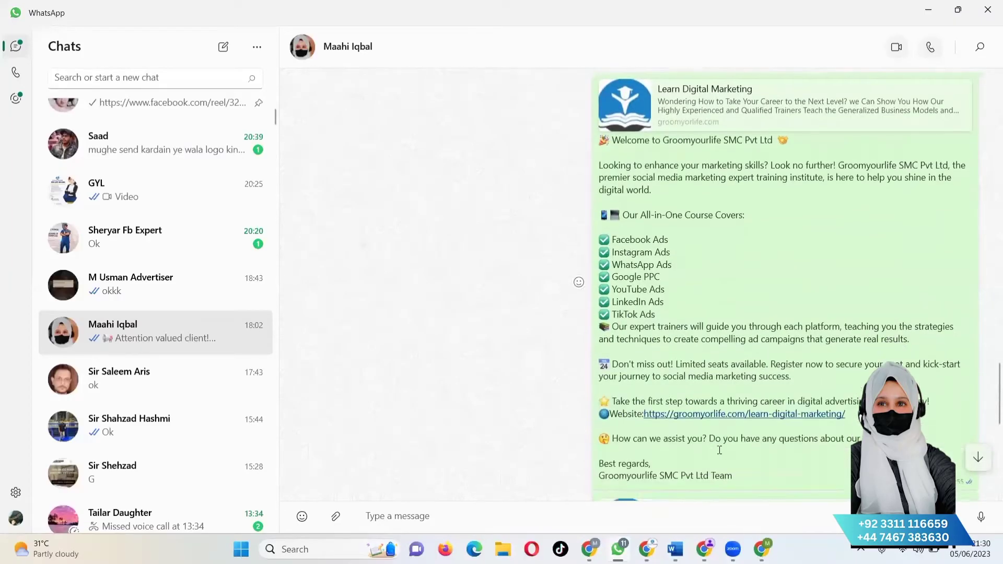
left_click_drag(753, 436, 591, 218)
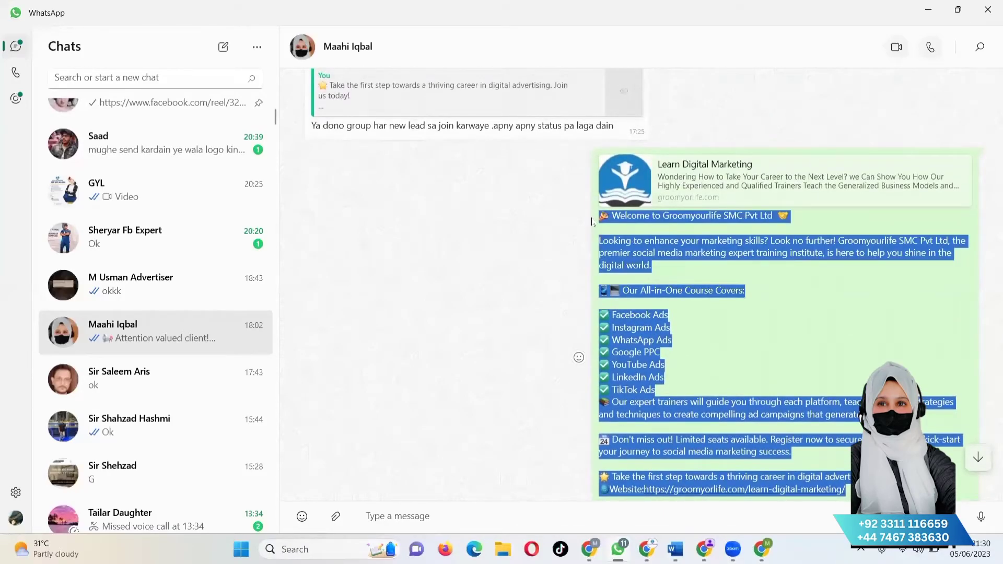
Switch back to the Meta Business Suite window and replace Question #2's whole message with the copied course text
left_click(647, 549)
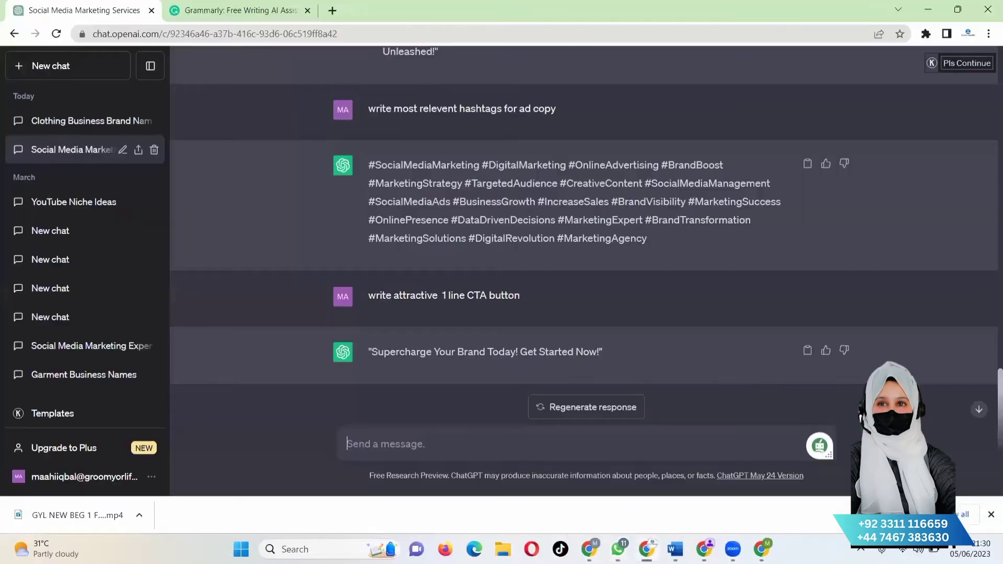
left_click(589, 549)
left_click_drag(449, 400, 94, 313)
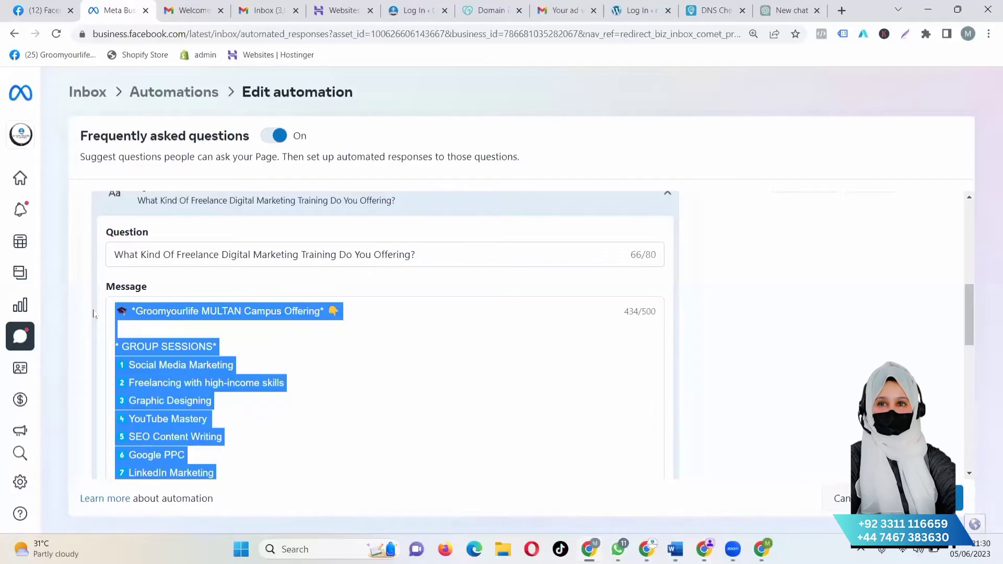
key("ctrl+v")
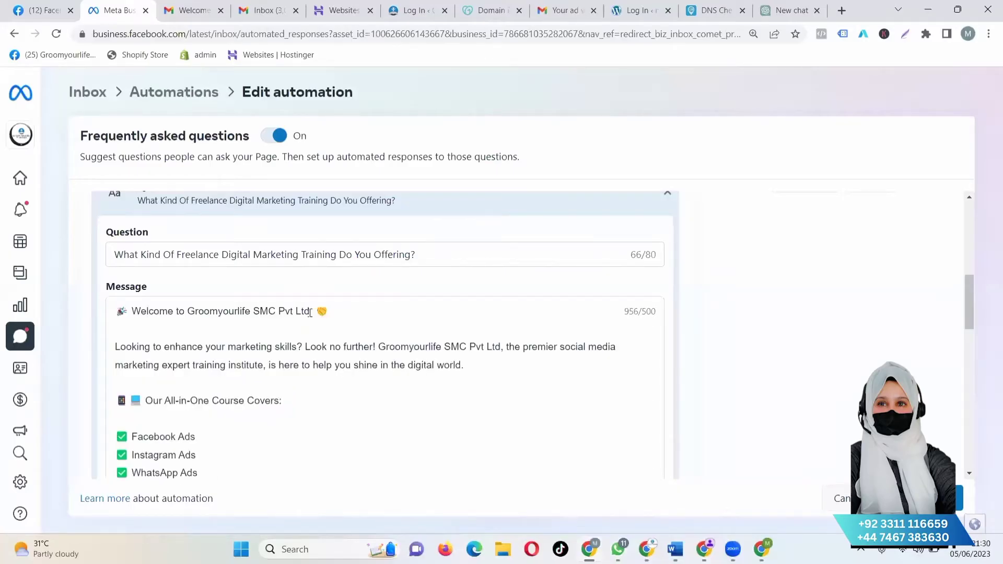
left_click(275, 313, "shift")
left_click_drag(264, 316, 254, 312)
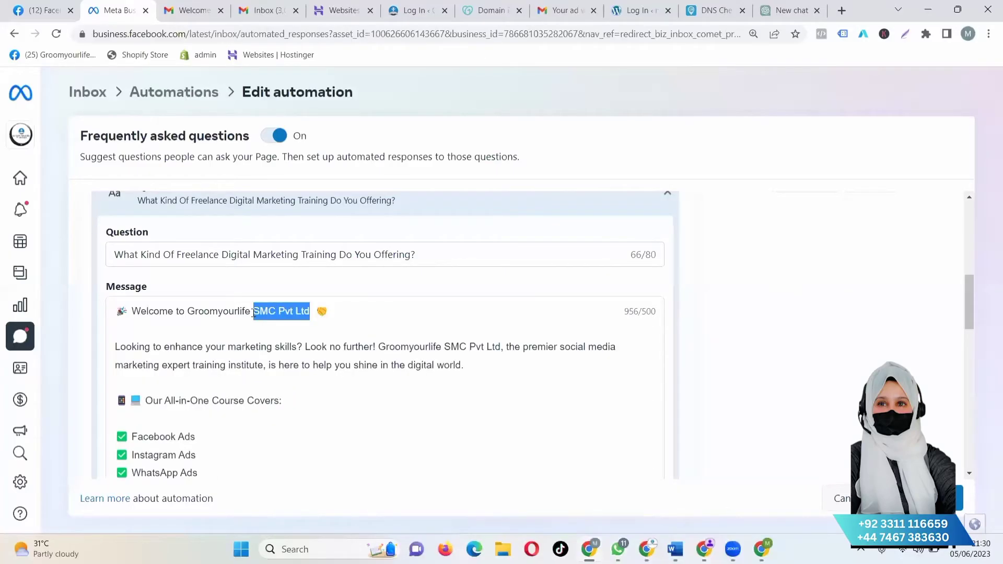
key("BackSpace")
type("Multan")
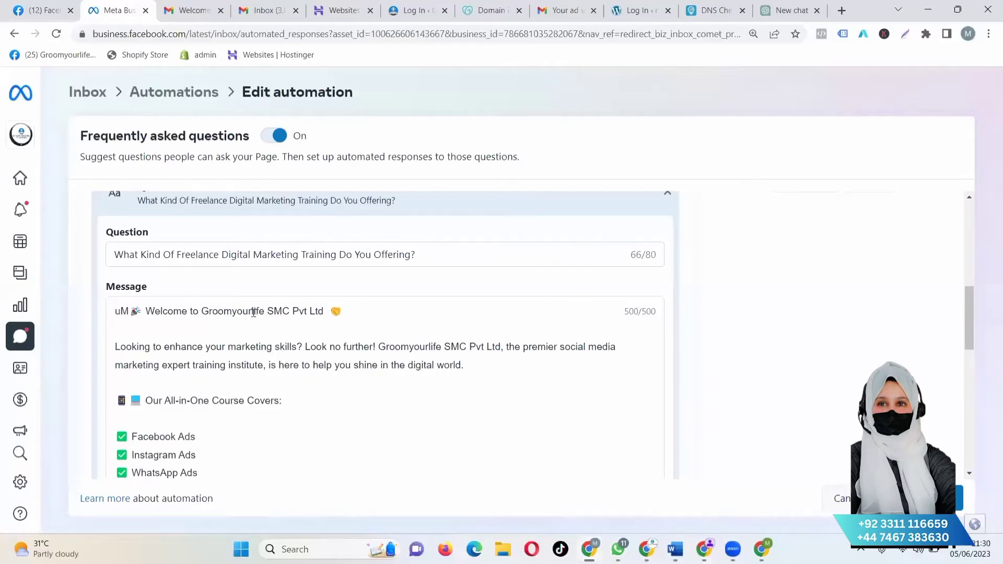
type(" cmp")
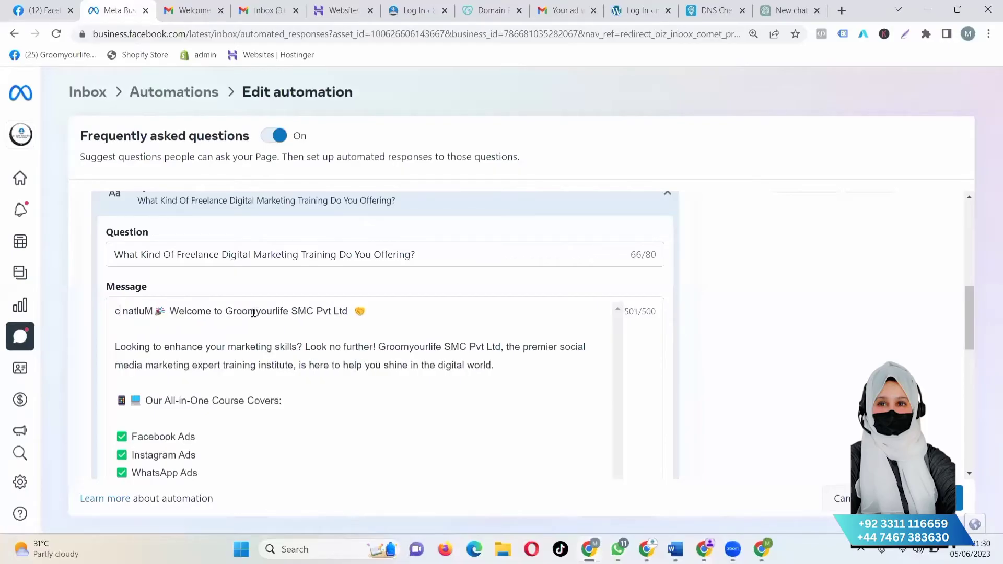
type("spm")
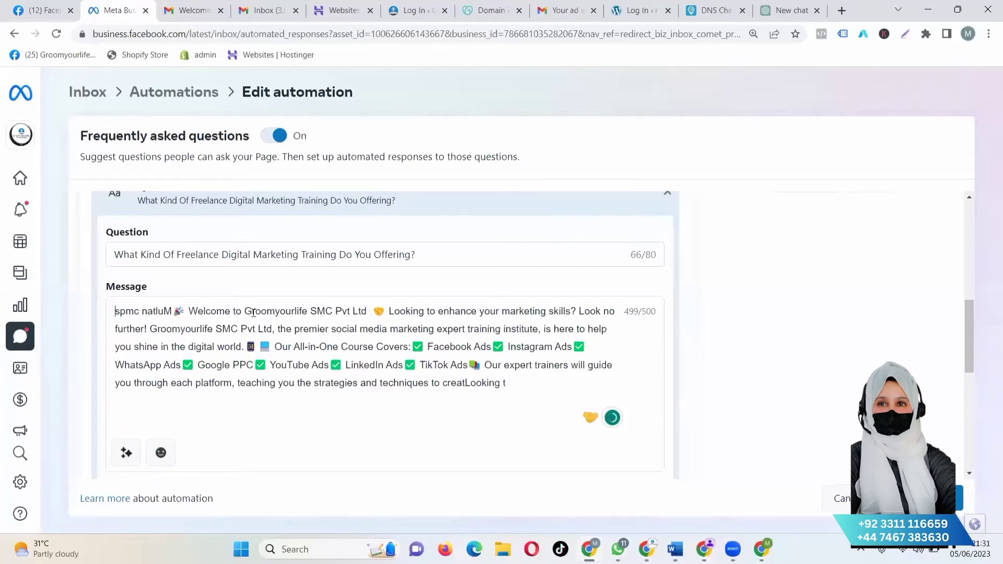
key("Delete")
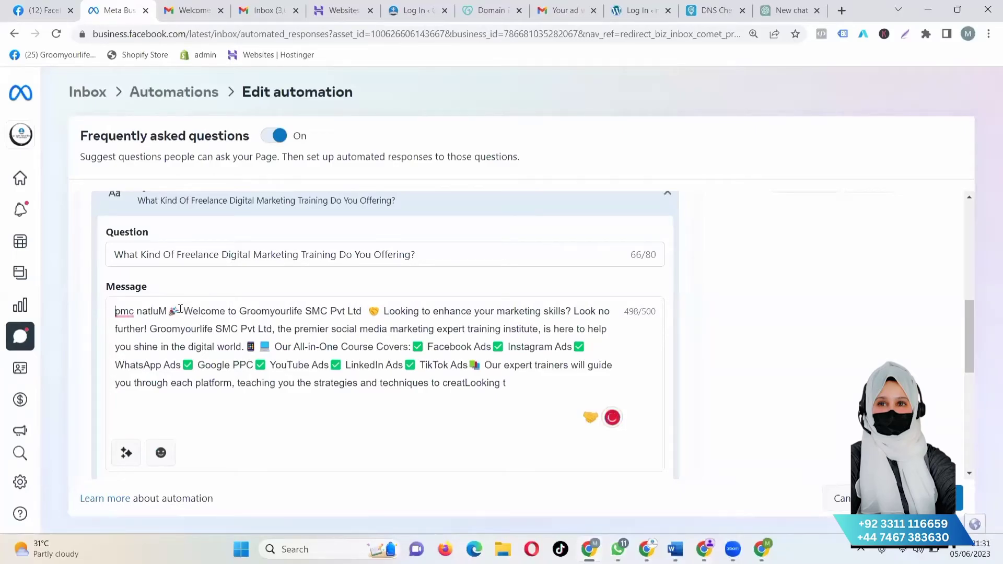
left_click_drag(167, 311, 93, 313)
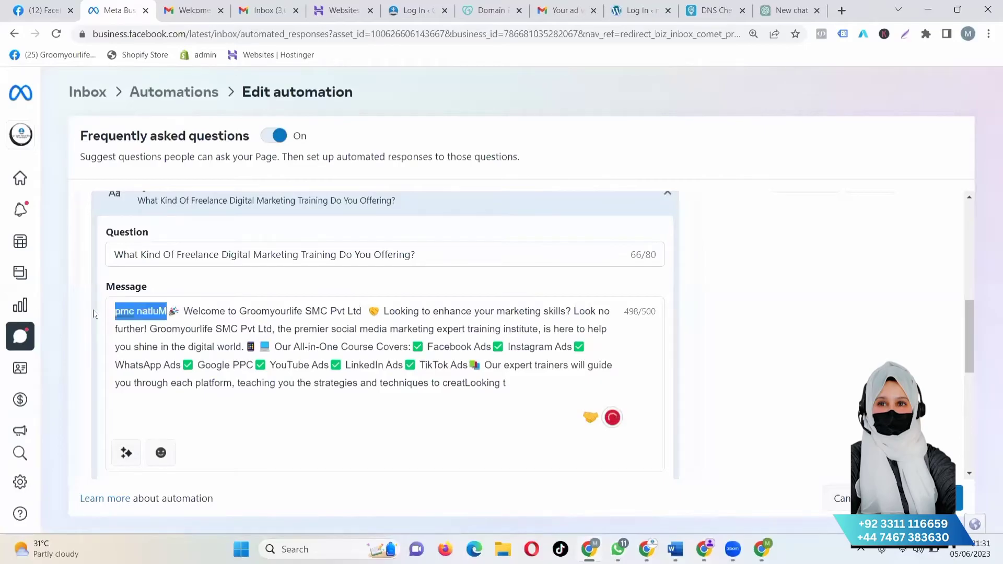
key("BackSpace")
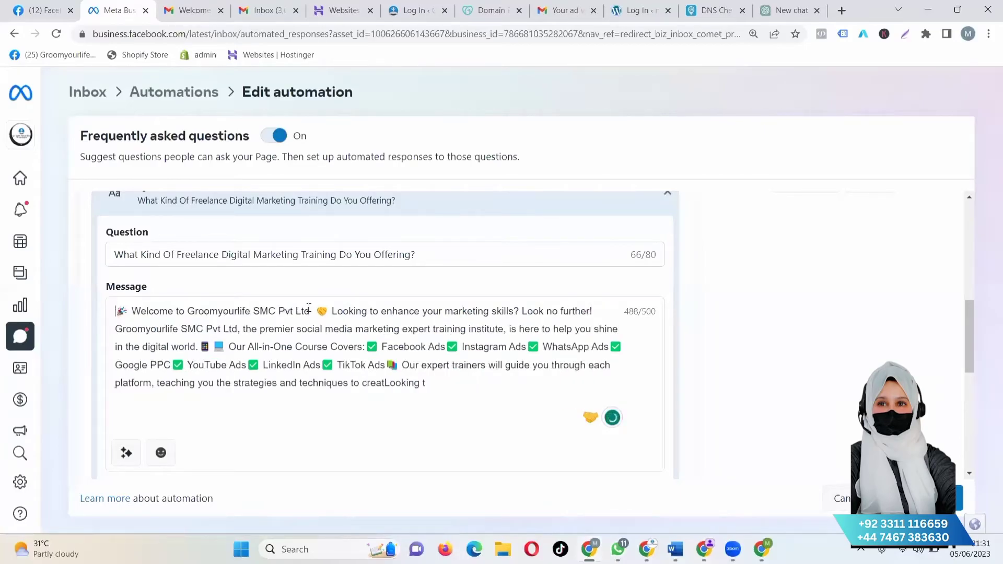
Replace "SMC Pvt Ltd" with "Multan Campus" in the message's welcome line and add a line break after it
left_click_drag(313, 312, 254, 309)
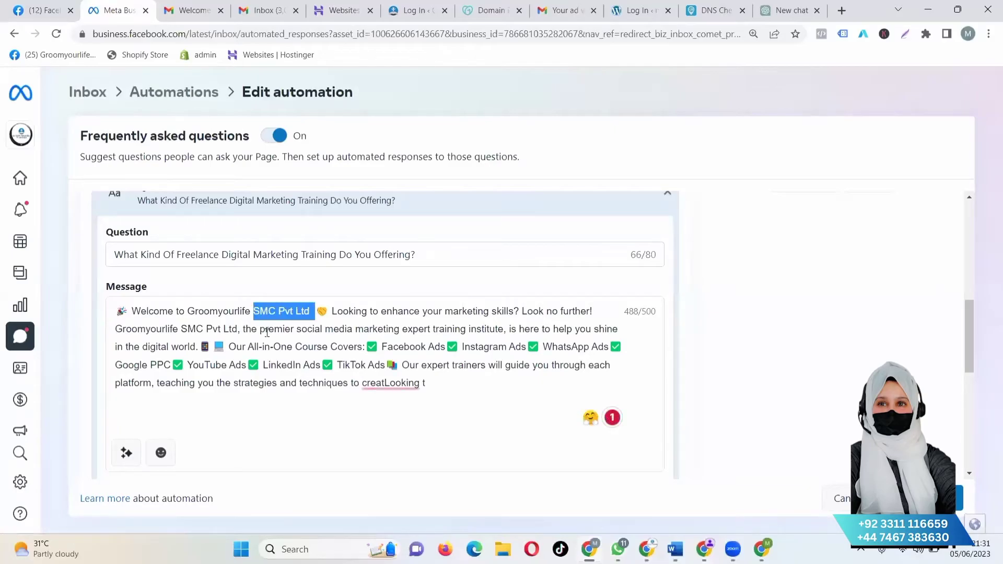
type("Multan ")
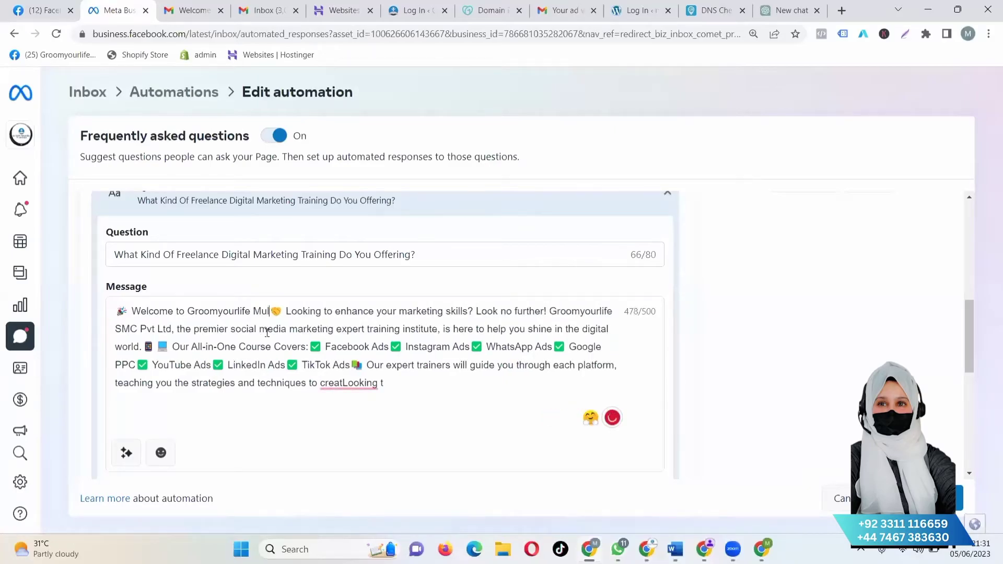
type("Campus")
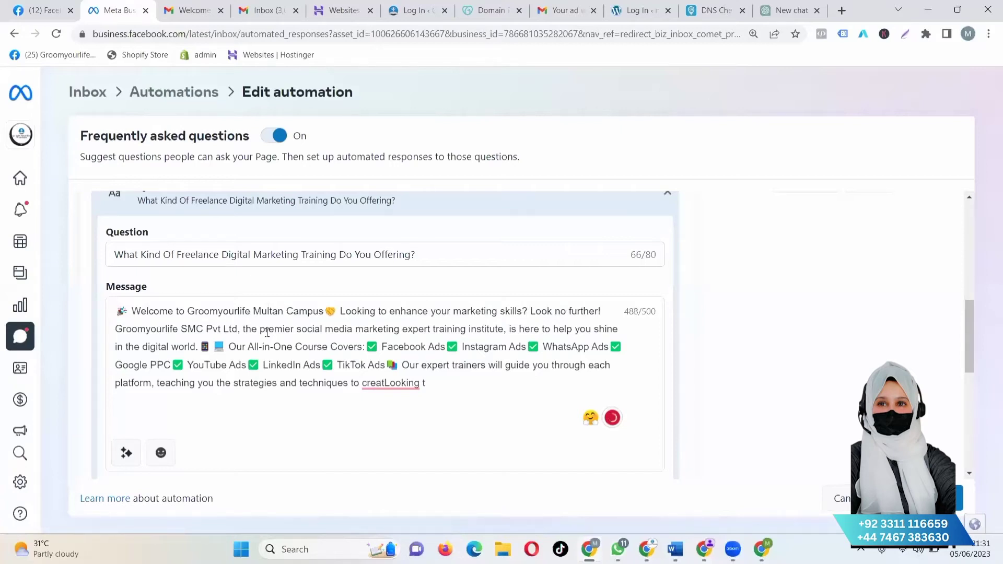
key("Return")
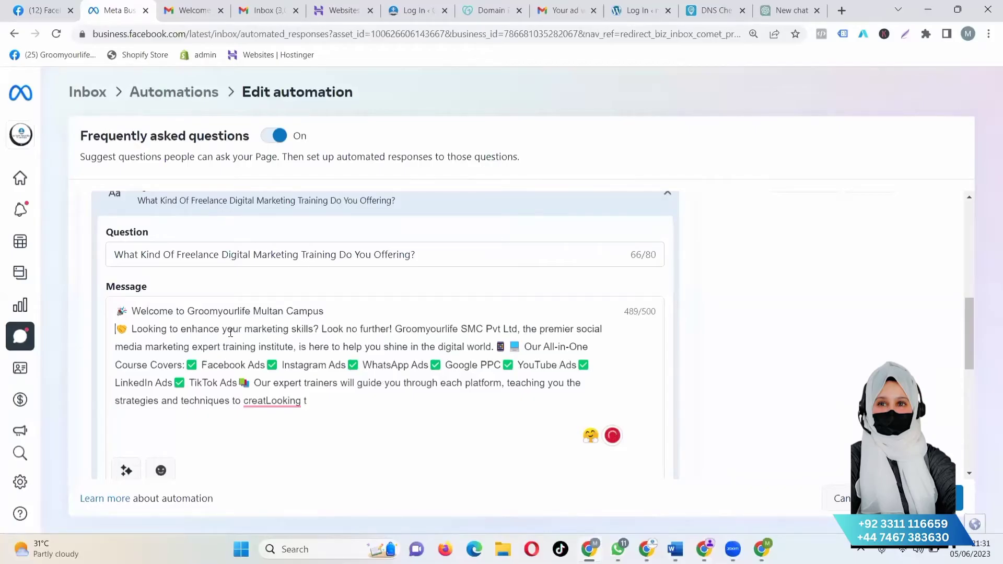
Start a new line at "Look no further!" and delete "Groomyourlife SMC Pvt Ltd," from that sentence
scroll(159, 338, "down", 1)
left_click(320, 316)
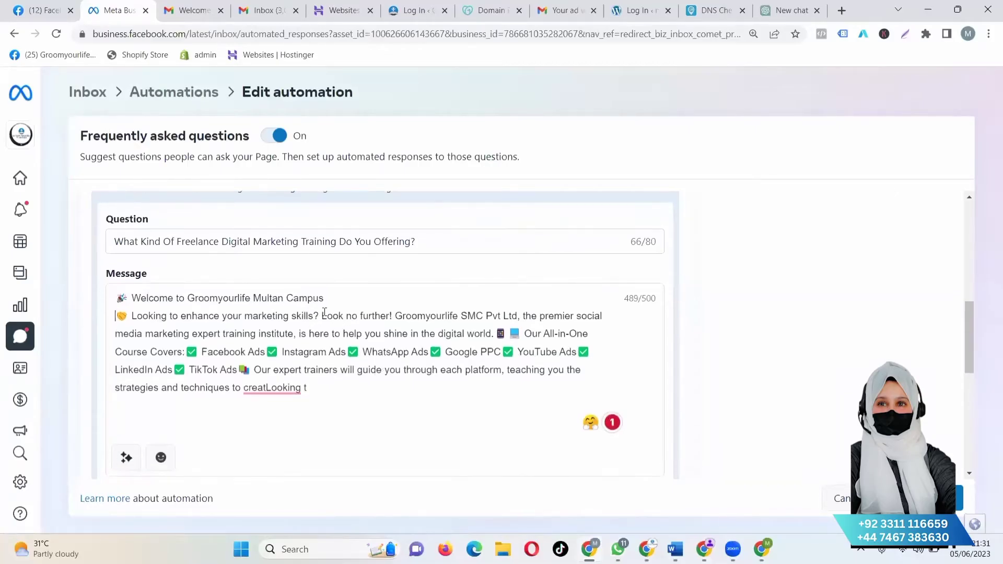
key("Return")
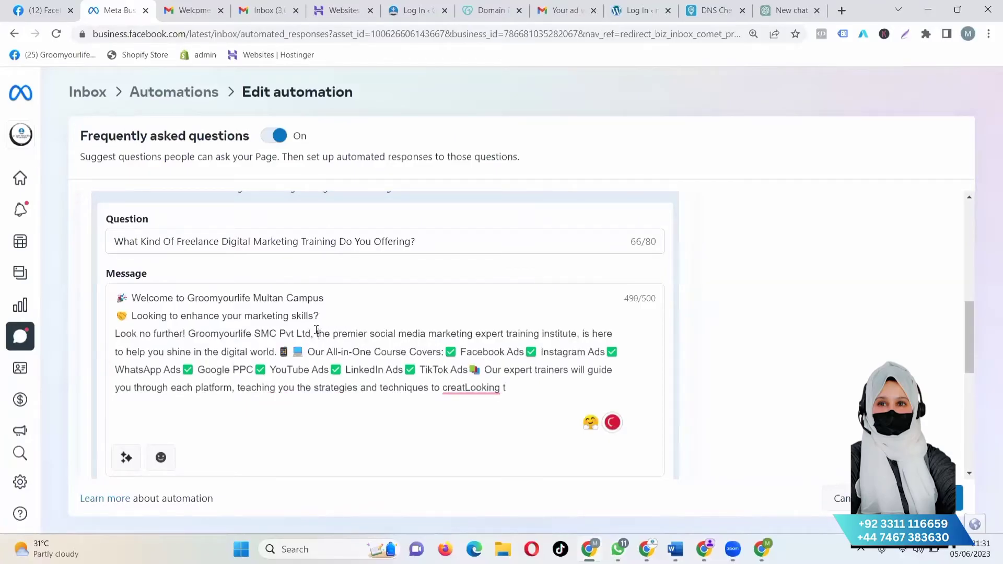
left_click_drag(317, 330, 190, 336)
key("BackSpace")
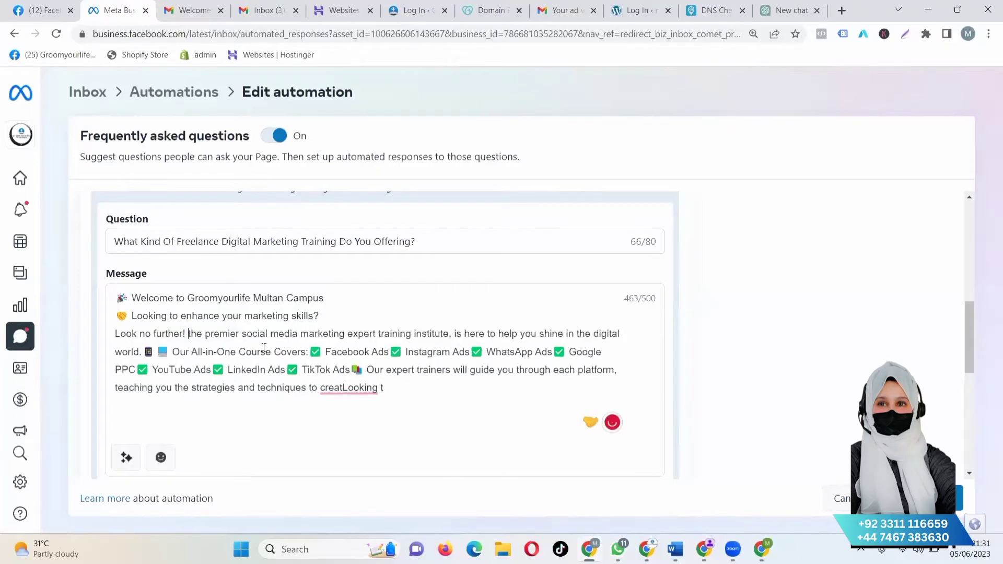
Put each course after "Our All-in-One Course Covers:" on its own line, from Facebook Ads through TikTok Ads
left_click(453, 337)
left_click(308, 352)
key("Return")
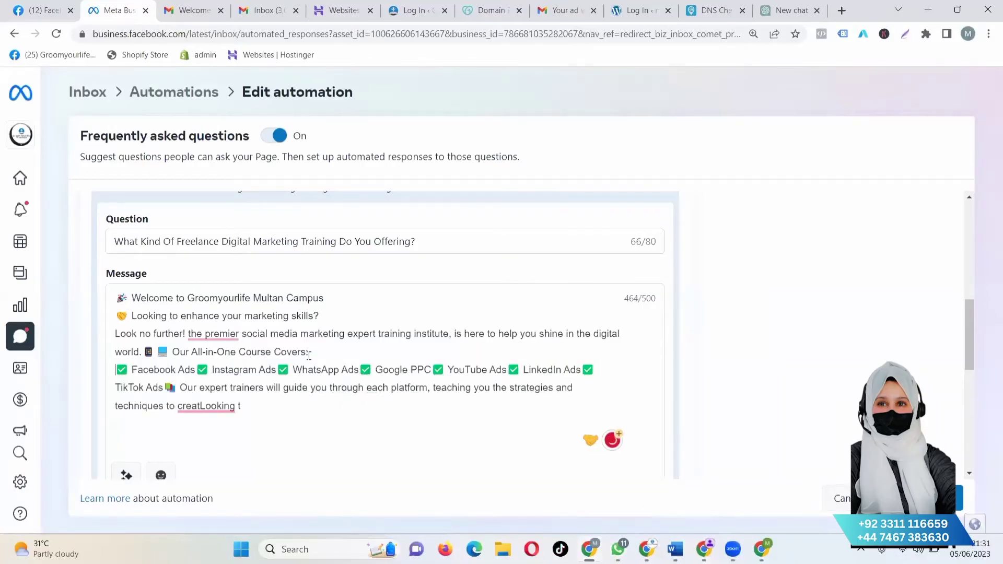
left_click(197, 371)
key("Return")
left_click(198, 387)
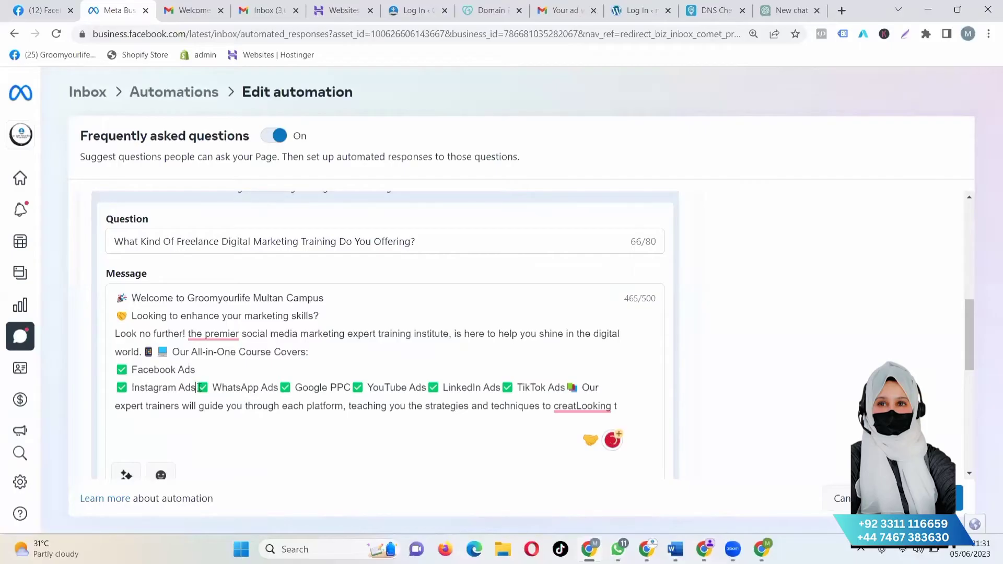
key("Return")
left_click(200, 399)
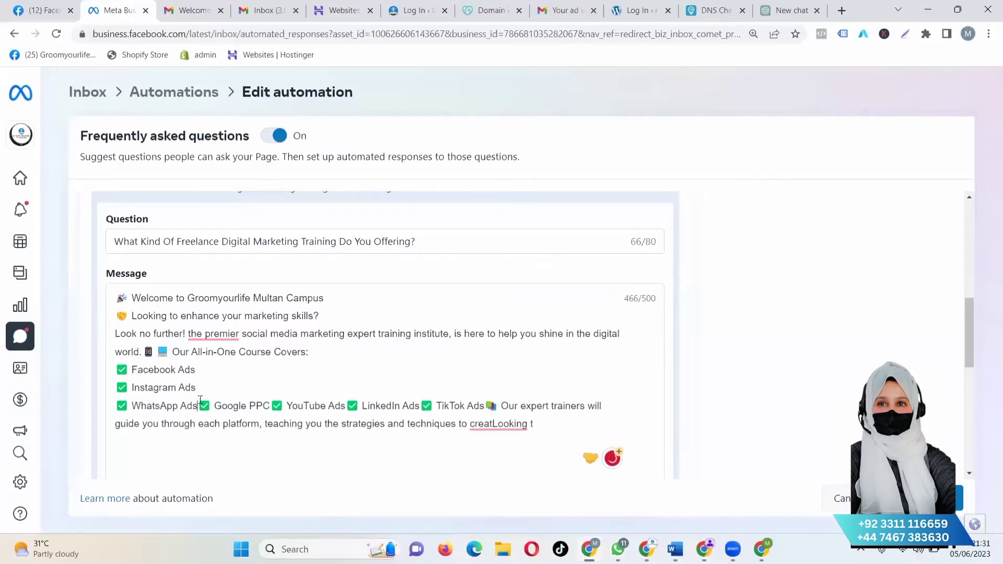
key("Return")
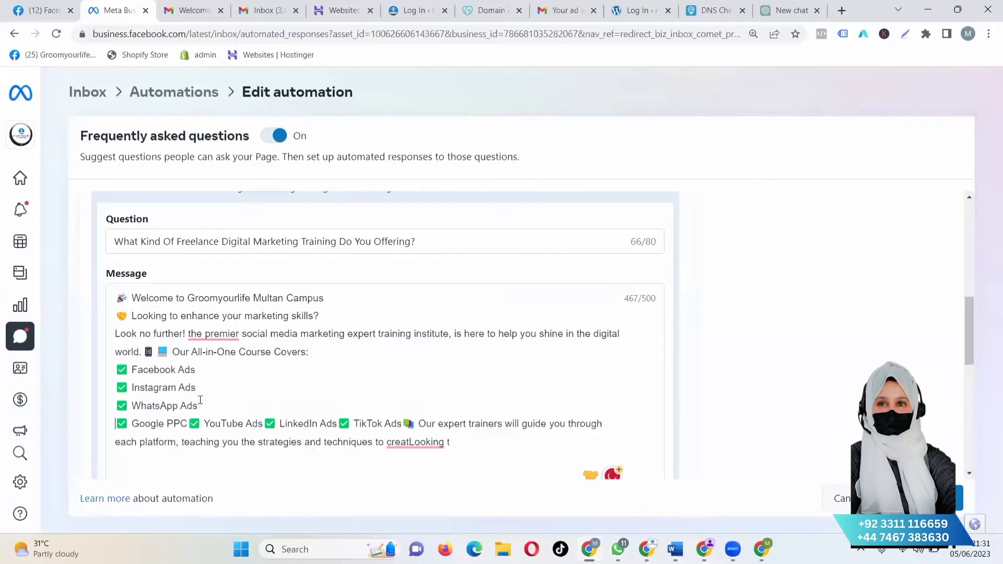
left_click(189, 429)
key("Return")
left_click(196, 442)
key("Return")
left_click(190, 460)
key("Return")
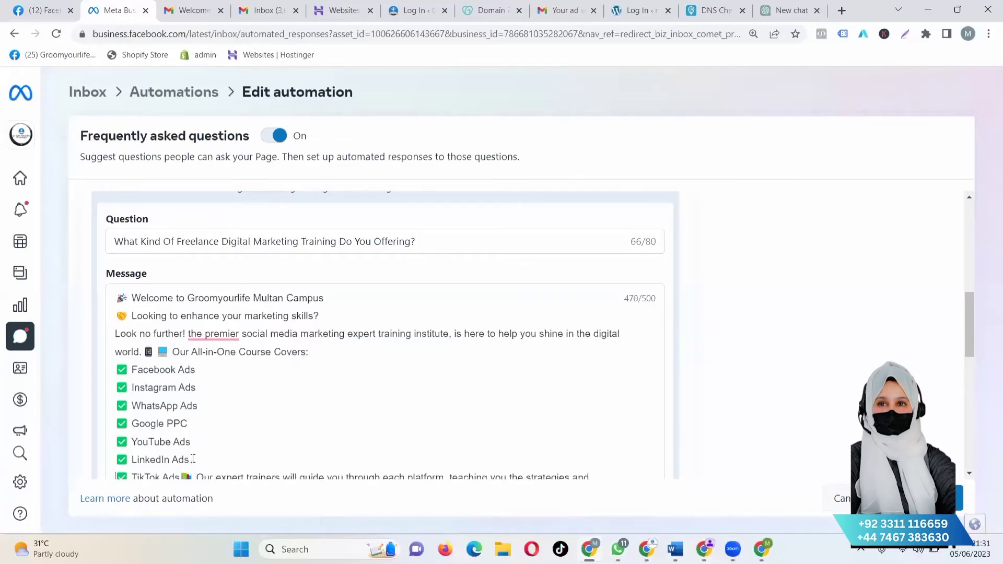
Apply the Grammarly corrections "The premier" and "great looking", remove the comma after "institute", and put the expert trainers sentence on its own line
mouse_move(200, 325)
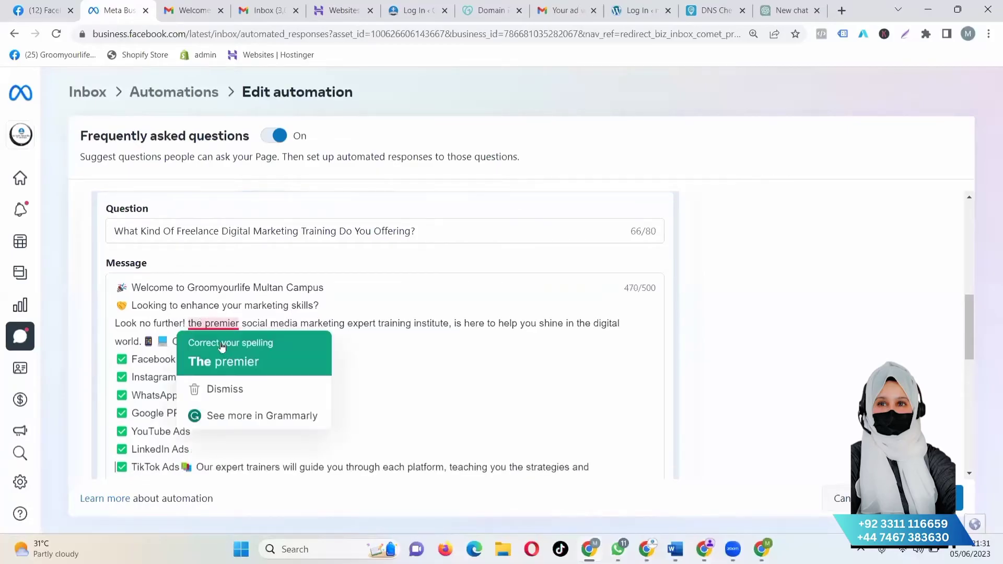
left_click(222, 347)
scroll(215, 334, "down", 3)
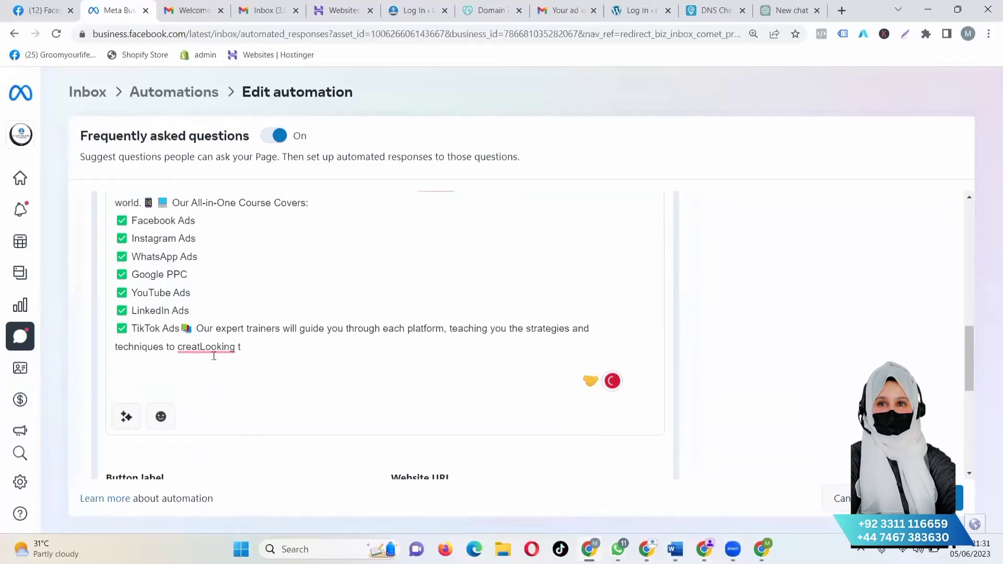
mouse_move(157, 365)
left_click(156, 388)
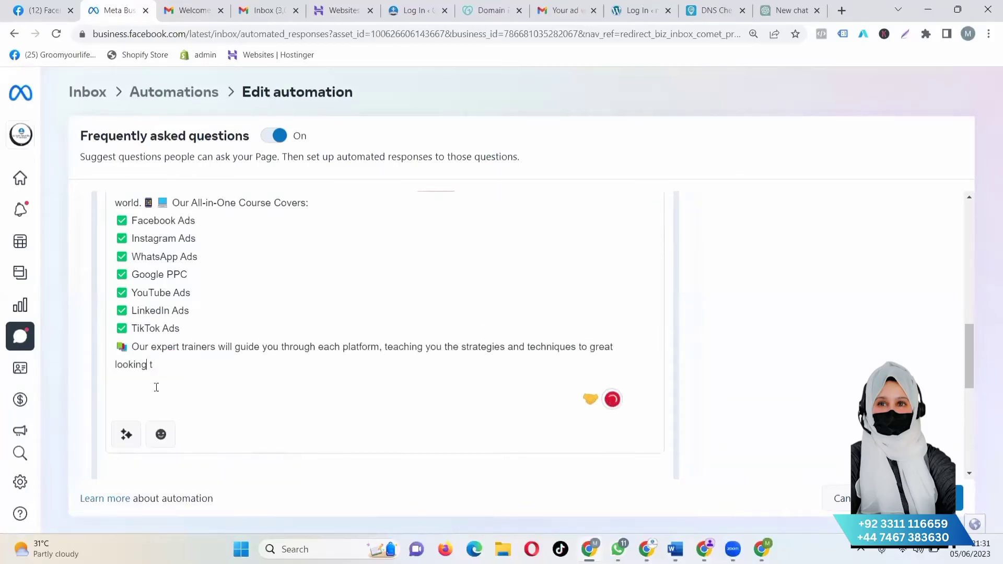
scroll(291, 374, "down", 2)
scroll(148, 345, "up", 4)
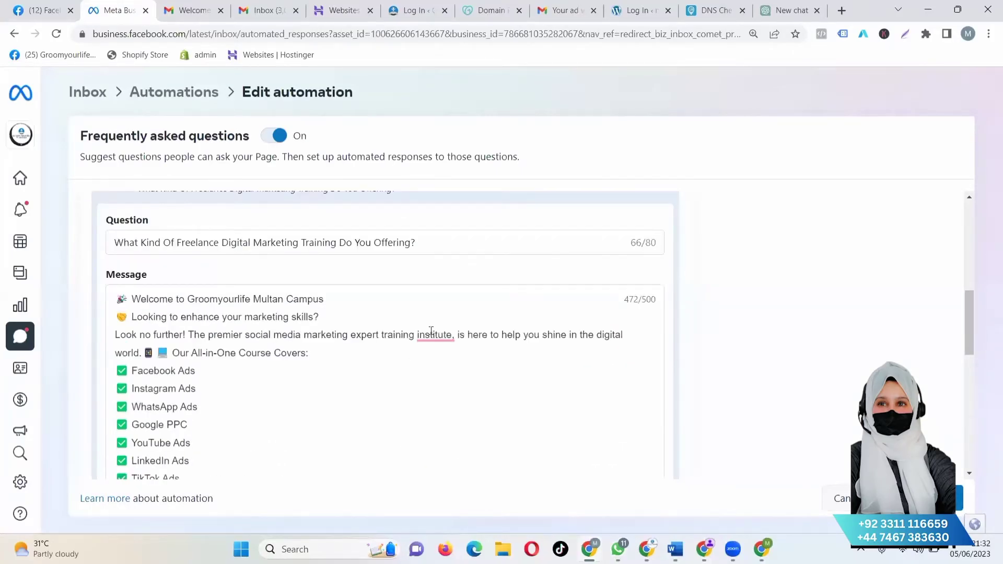
mouse_move(433, 334)
left_click(452, 372)
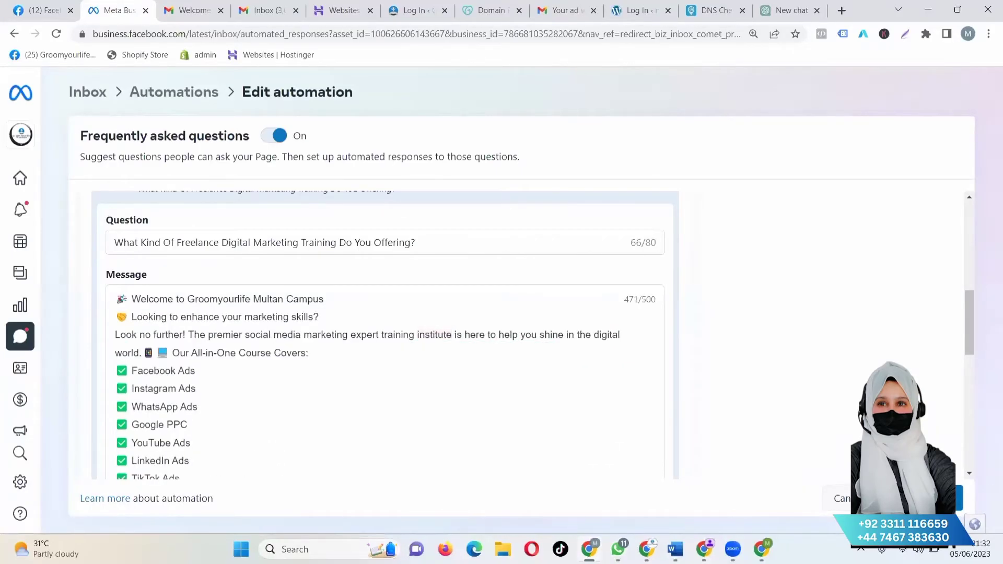
Cancel editing the automation and discard the changes to Question #2 without saving
left_click(846, 500)
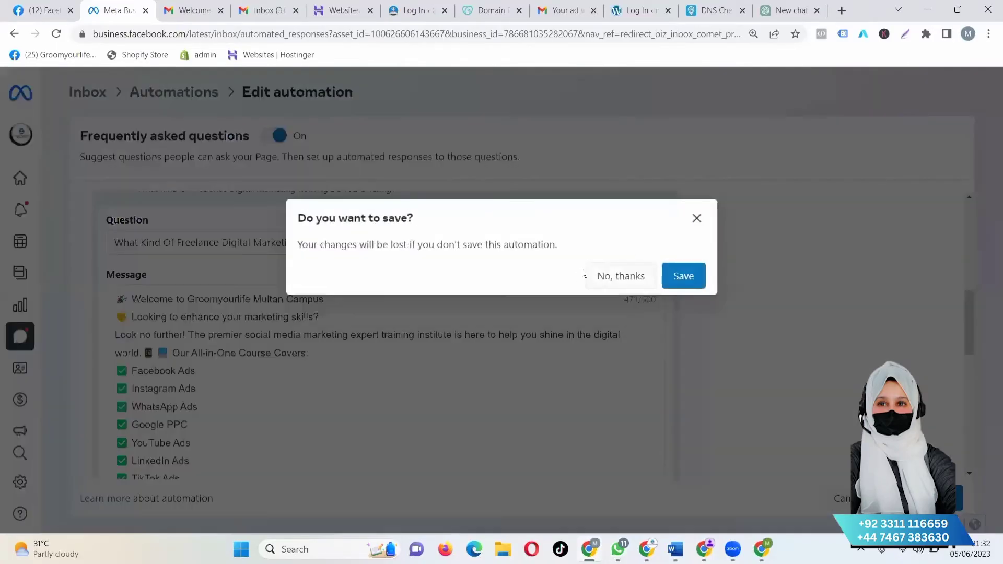
left_click(618, 277)
Open Question #3, "What do you get when you enroll in our paid course?", and read through its automated answer
scroll(217, 329, "down", 4)
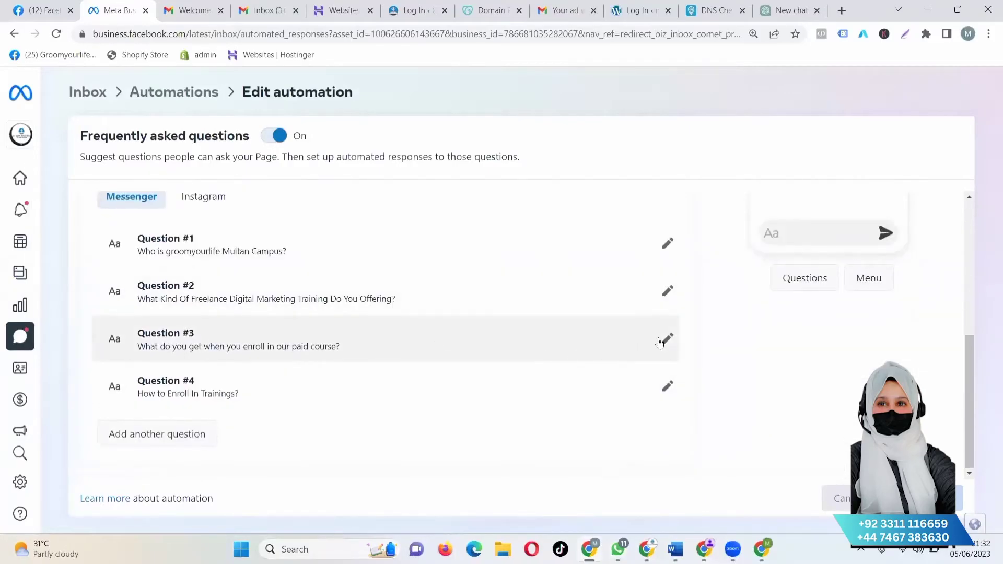
left_click(667, 338)
scroll(209, 418, "down", 3)
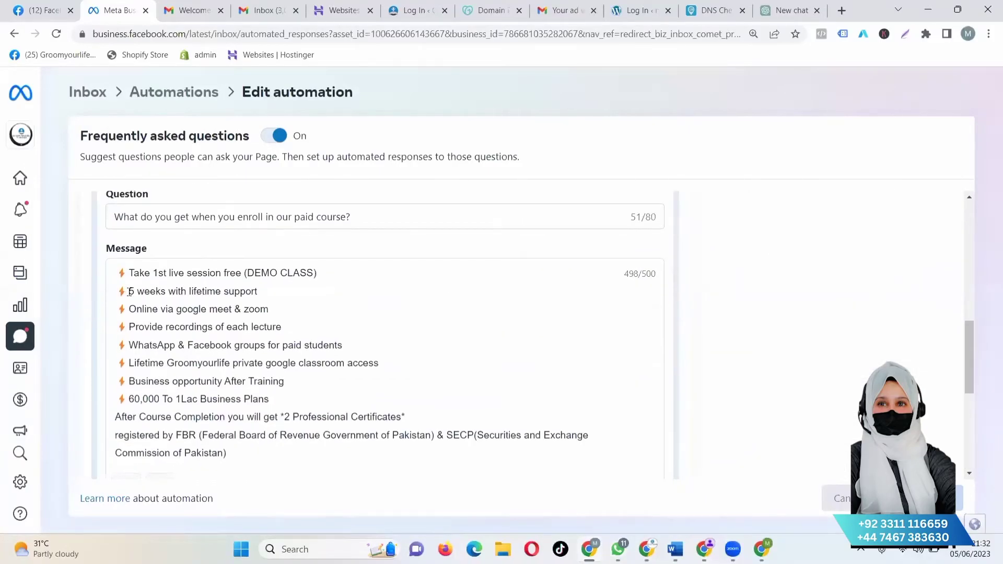
scroll(651, 344, "up", 1)
scroll(649, 343, "up", 1)
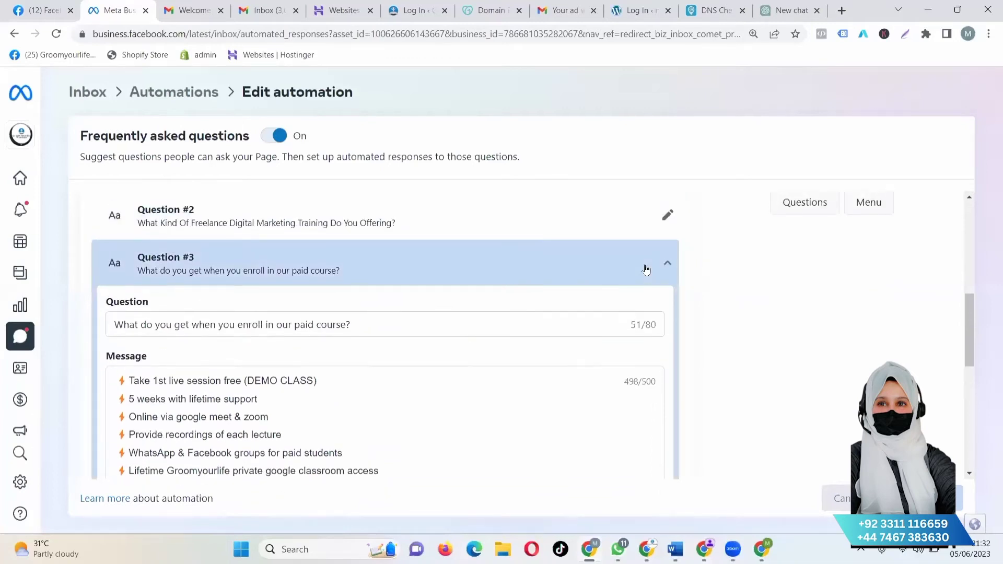
Collapse and reopen Question #3, review its full answer down to the certificates text, and close it again
left_click(664, 263)
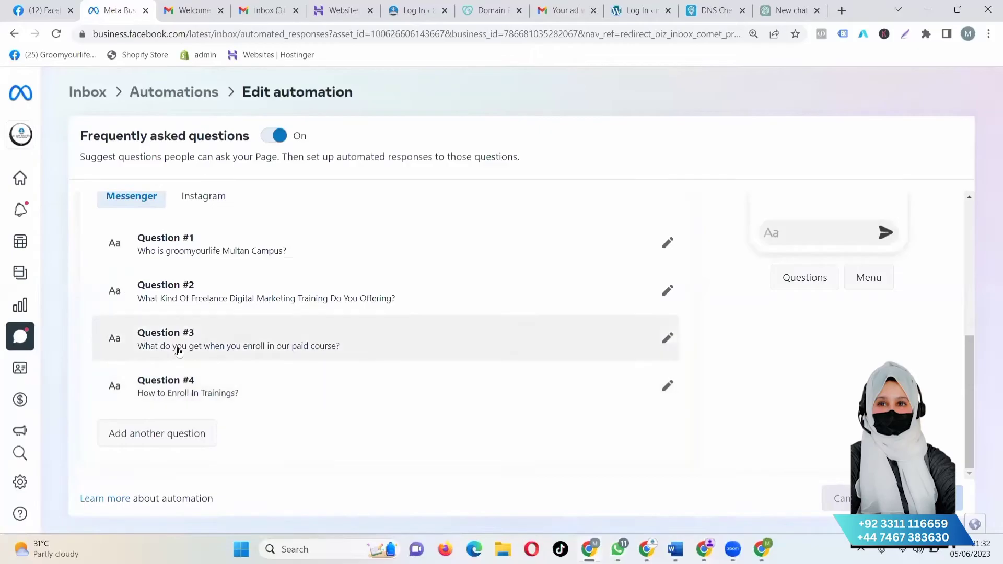
left_click(652, 345)
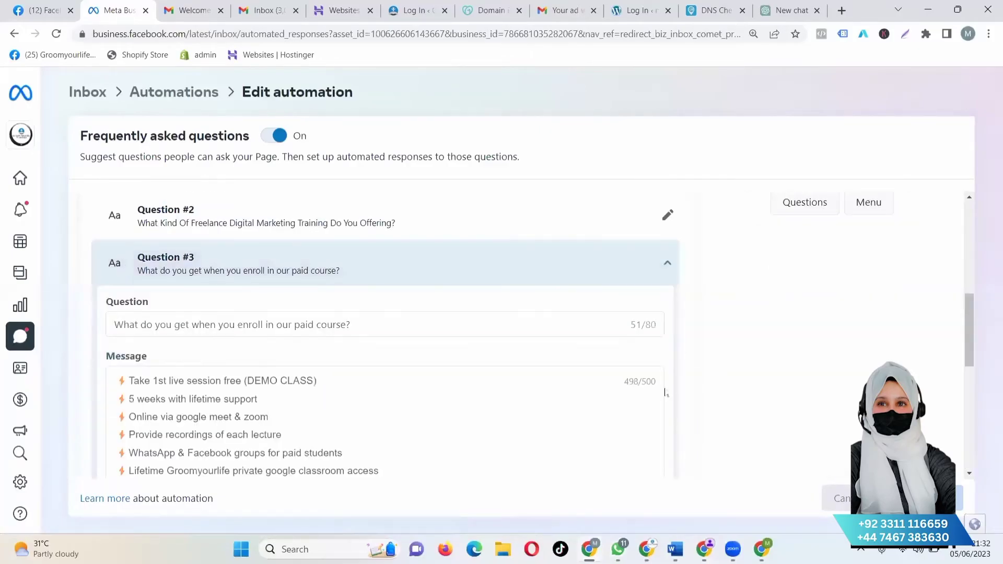
scroll(120, 366, "down", 3)
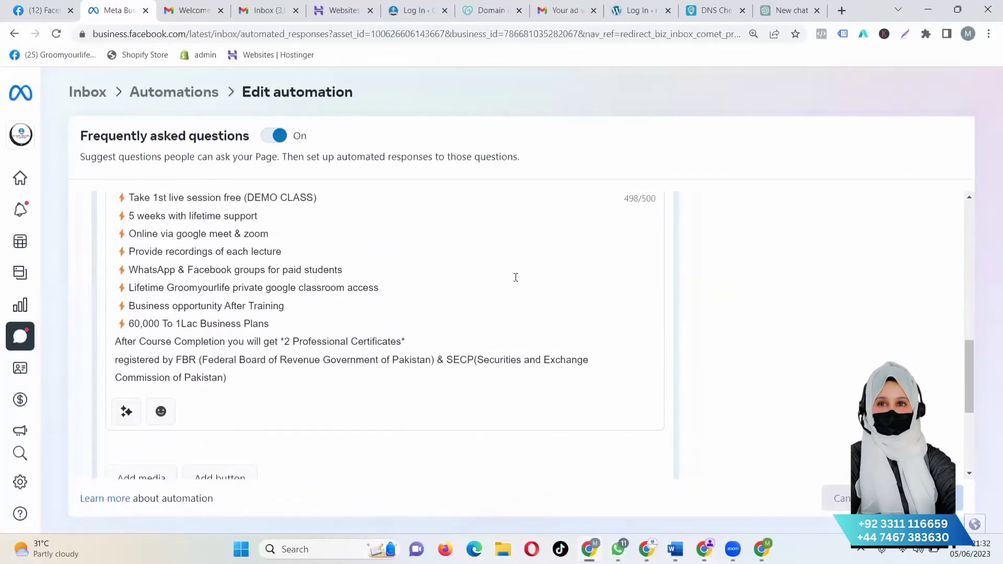
scroll(515, 277, "up", 5)
left_click(631, 230)
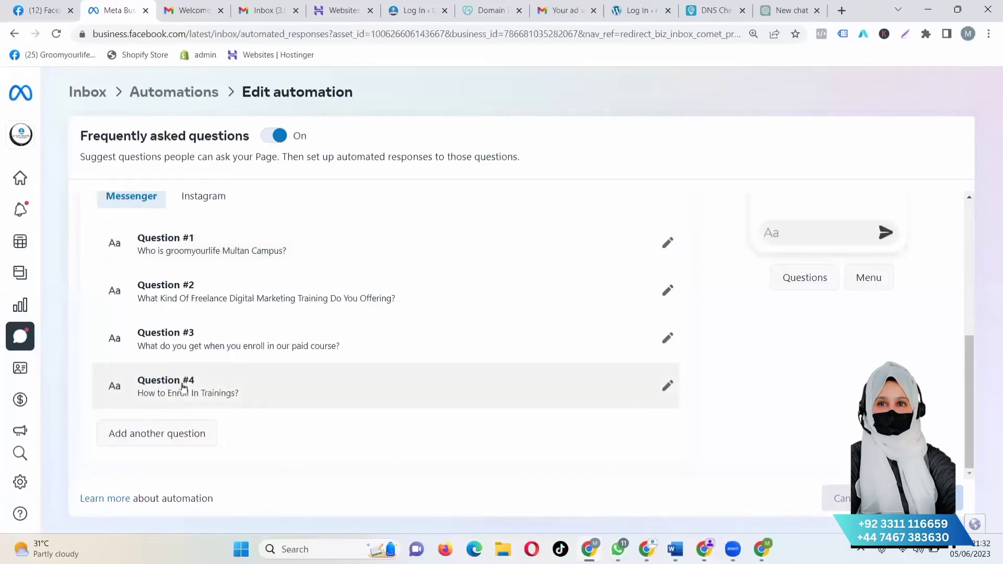
Examine Question #4, "How to Enroll In Trainings?", and check the chat preview of the suggested questions
left_click(183, 387)
scroll(799, 313, "up", 5)
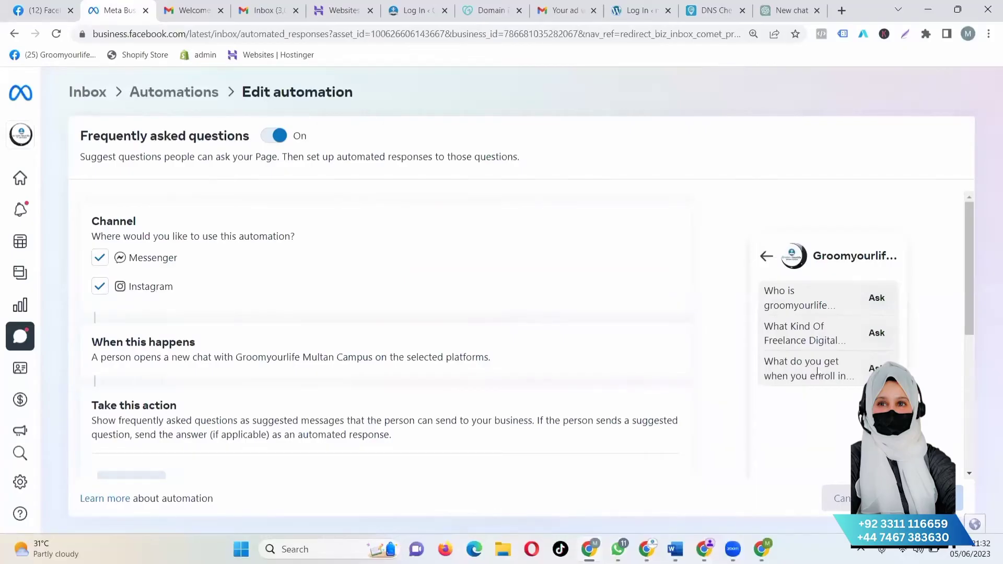
left_click(817, 372)
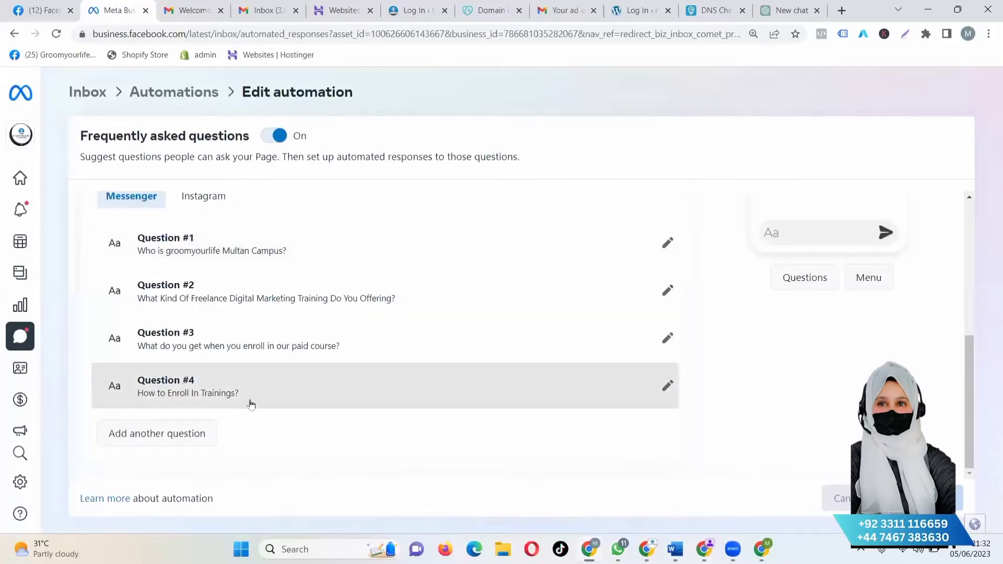
left_click(250, 404)
left_click(666, 382)
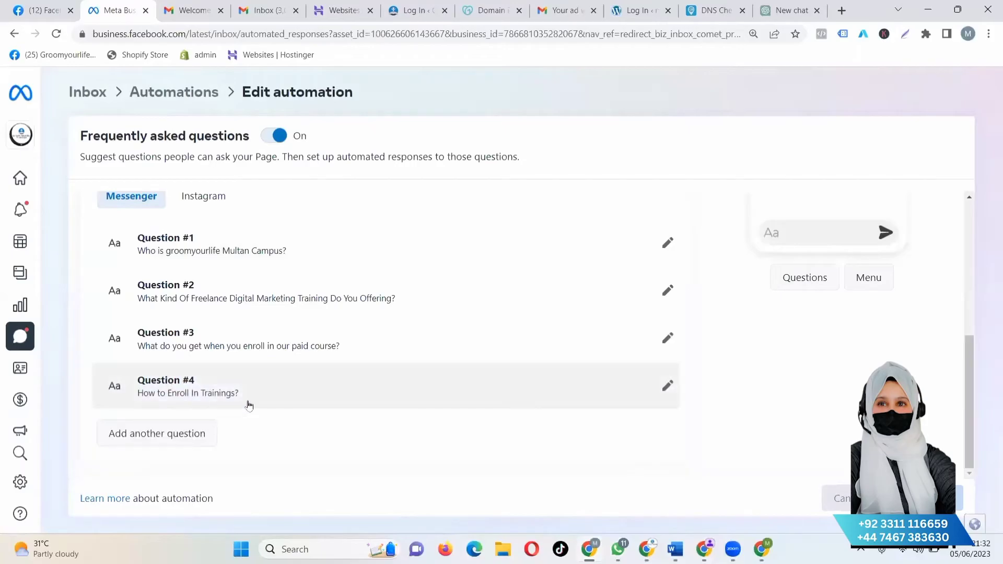
scroll(850, 317, "up", 5)
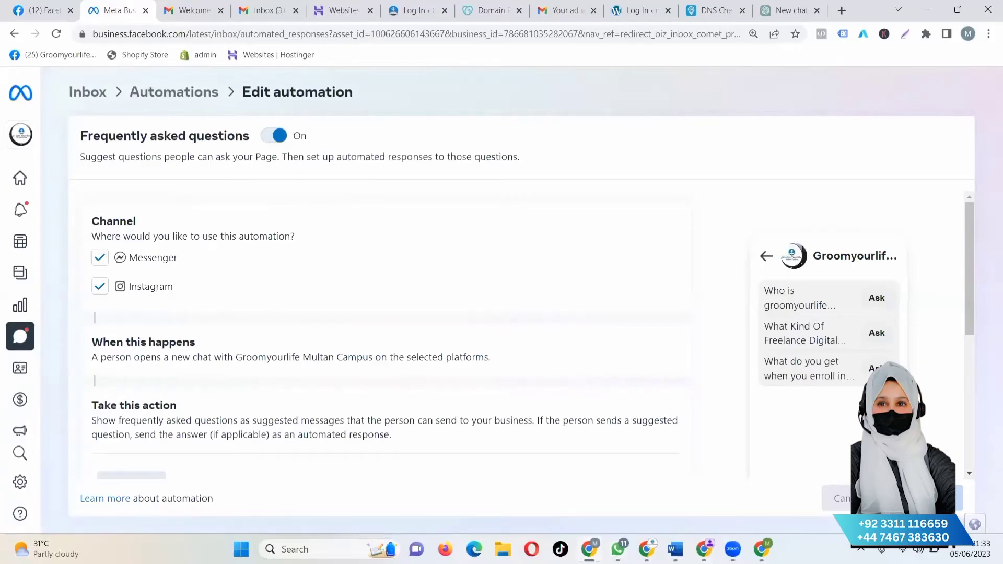
Return to the automations list, open the Page recommended automation and review its trigger, message and preview
mouse_move(647, 549)
left_click(163, 94)
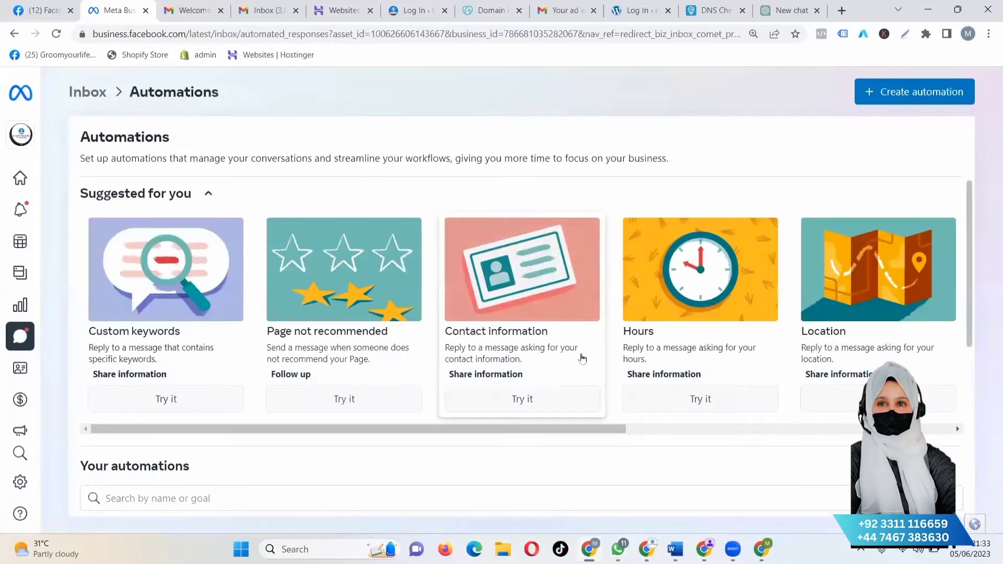
scroll(582, 358, "down", 6)
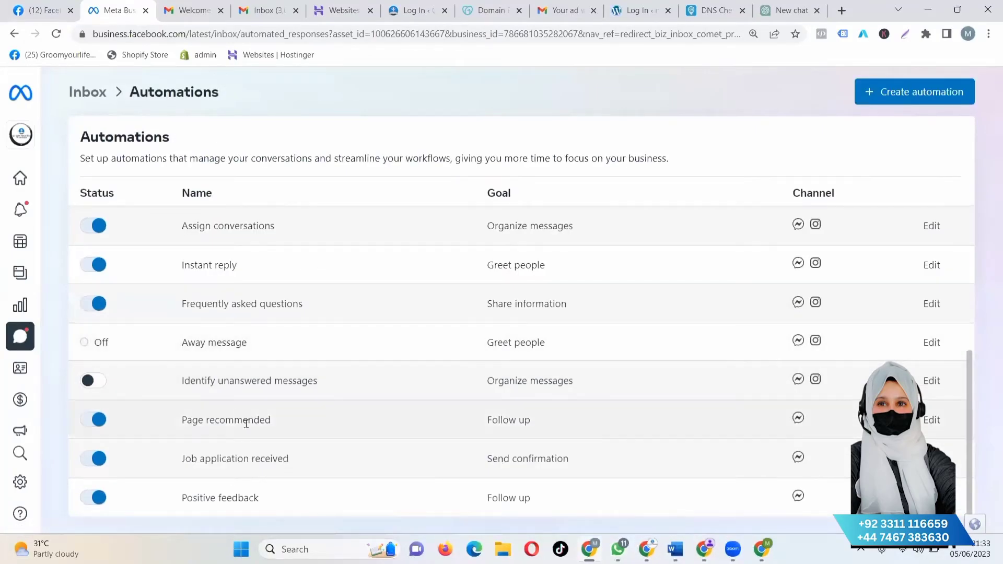
left_click(929, 421)
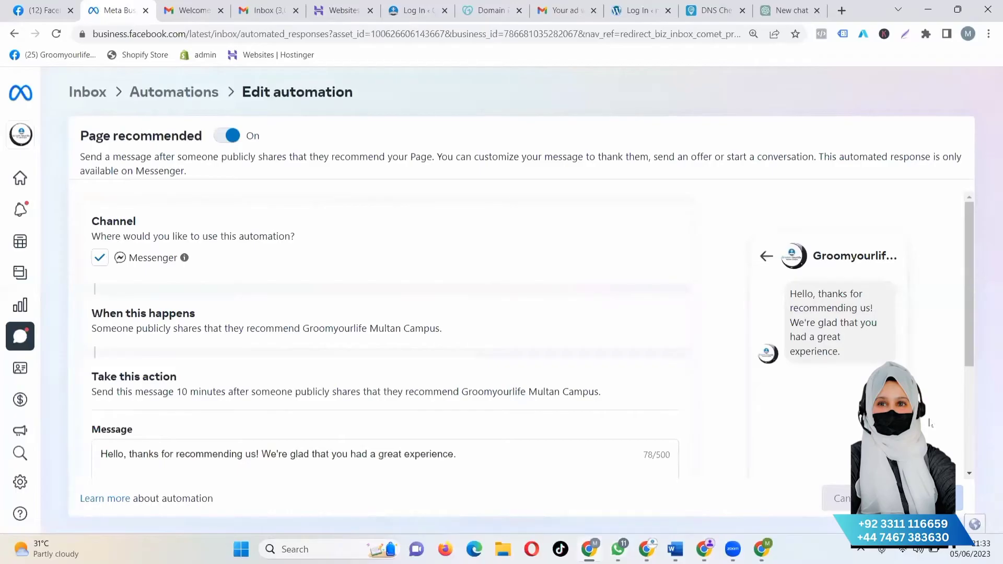
scroll(149, 418, "down", 1)
scroll(797, 309, "up", 1)
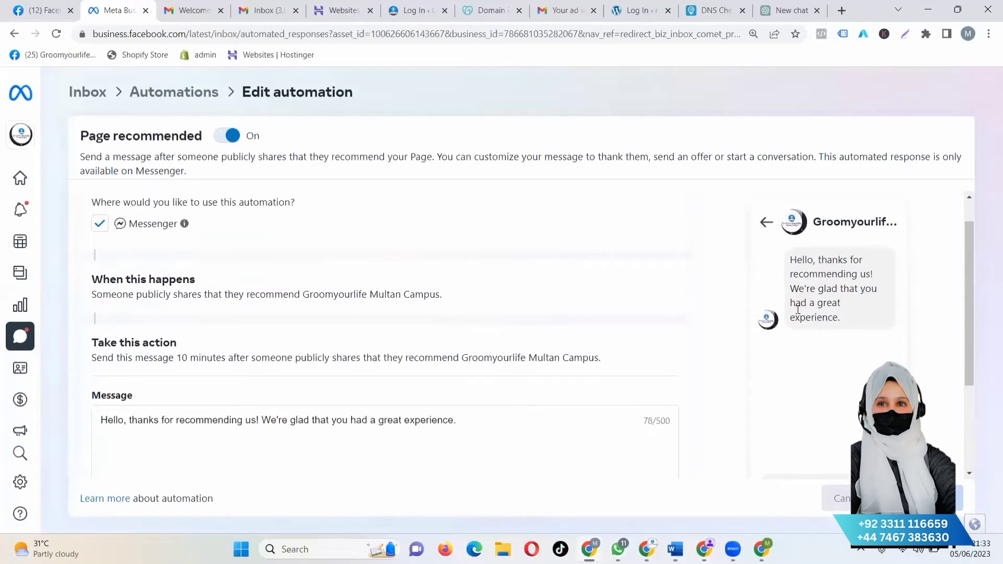
Go back to the automations list and open the Positive feedback automation to review its reply message
left_click(176, 95)
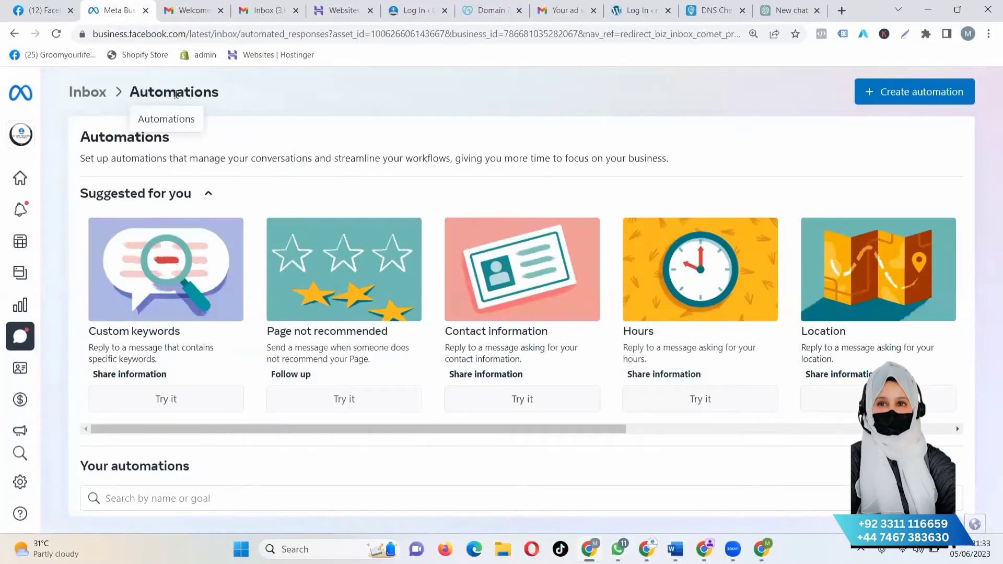
scroll(444, 406, "down", 7)
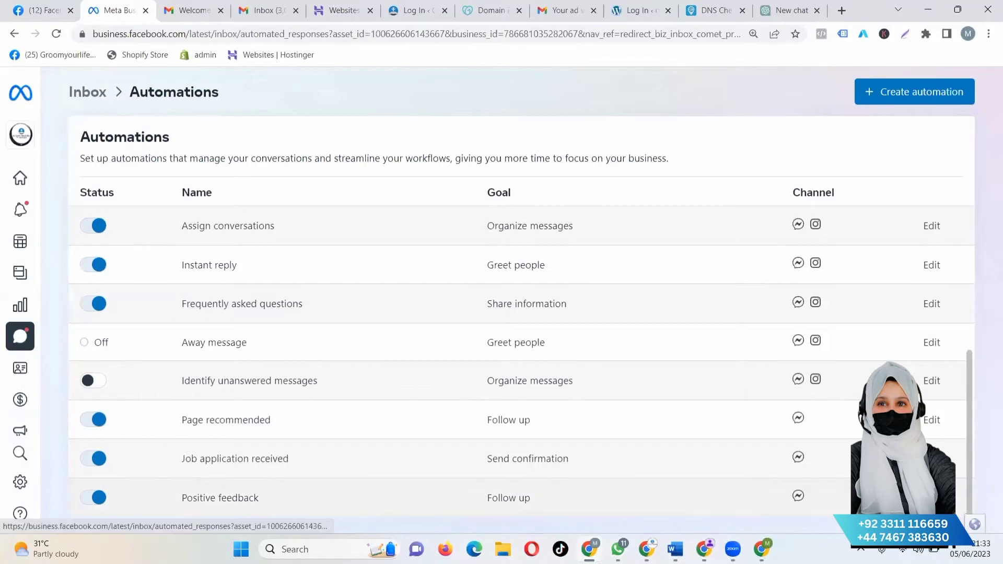
left_click(931, 498)
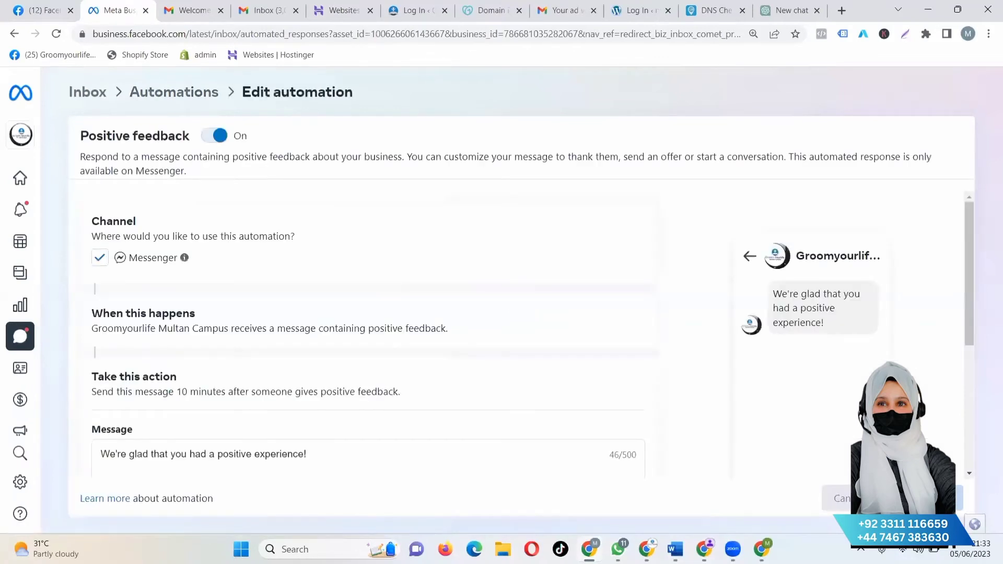
scroll(558, 392, "down", 3)
scroll(800, 298, "up", 2)
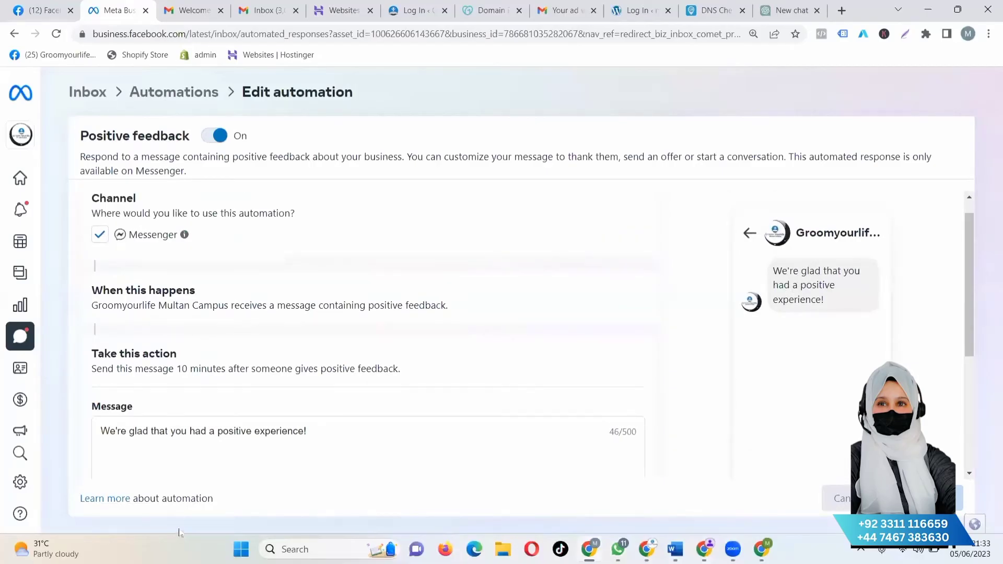
Open the Job application received automation from the list, review its reply, and return to the list of automations
left_click(182, 97)
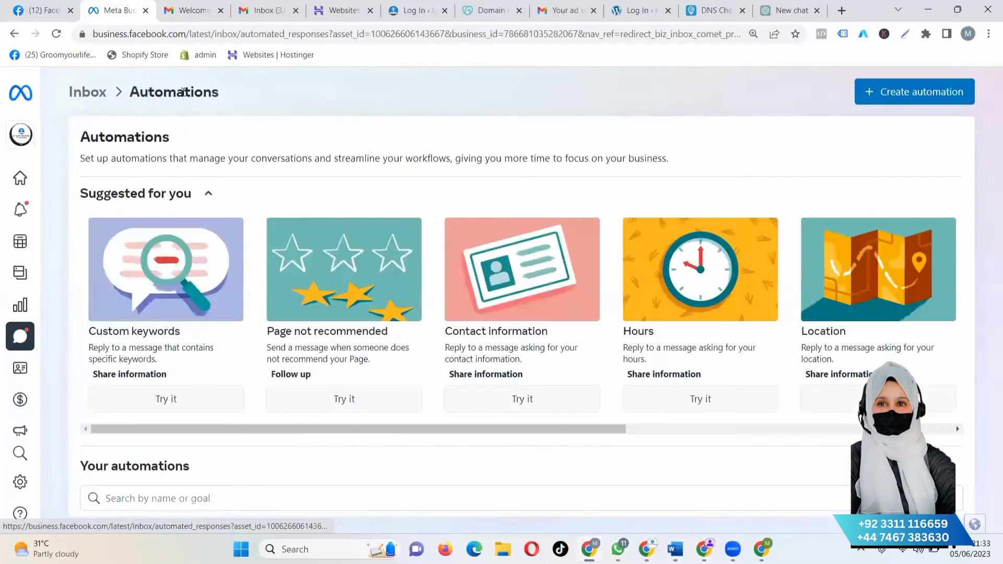
scroll(616, 417, "down", 5)
scroll(568, 395, "down", 2)
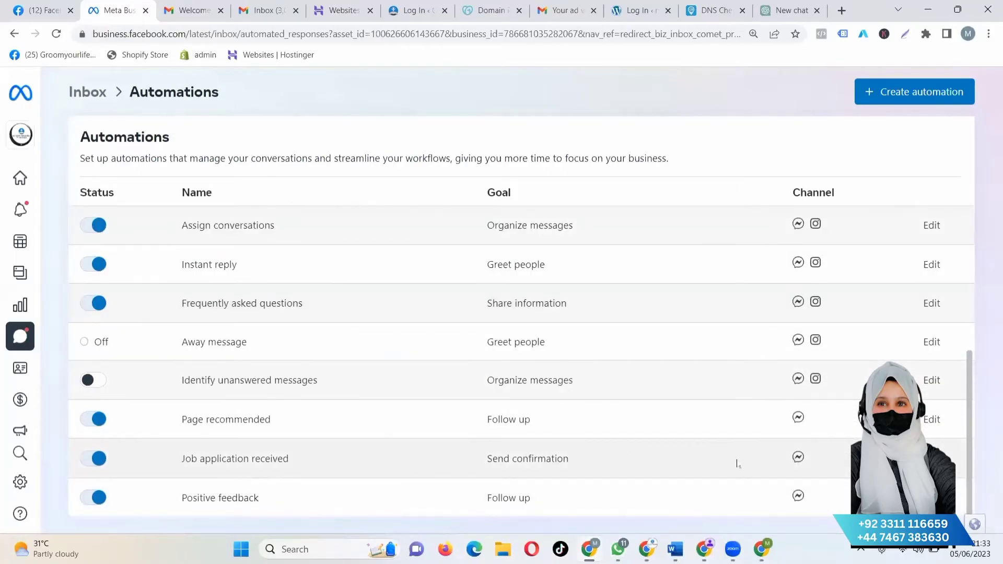
left_click(932, 459)
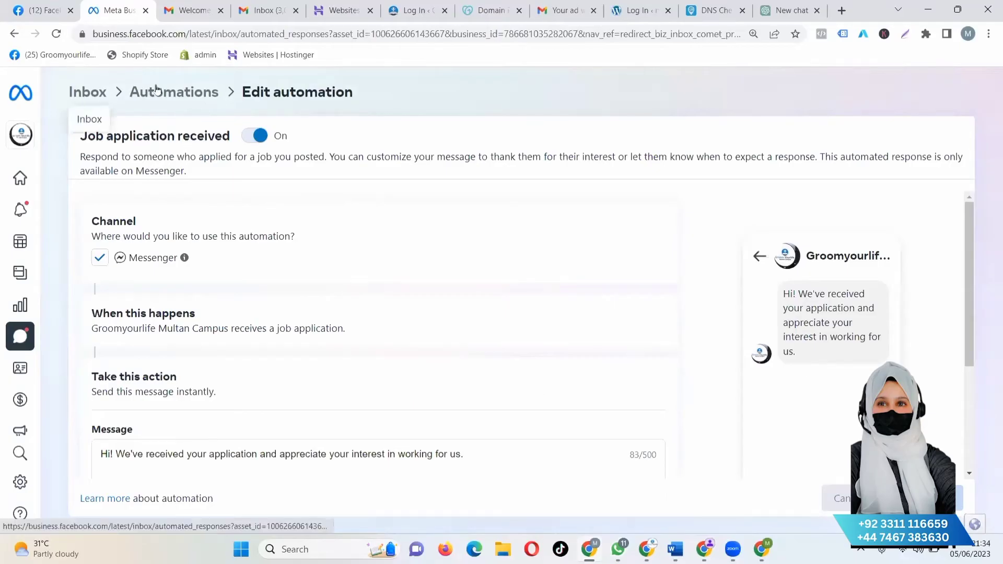
left_click(181, 94)
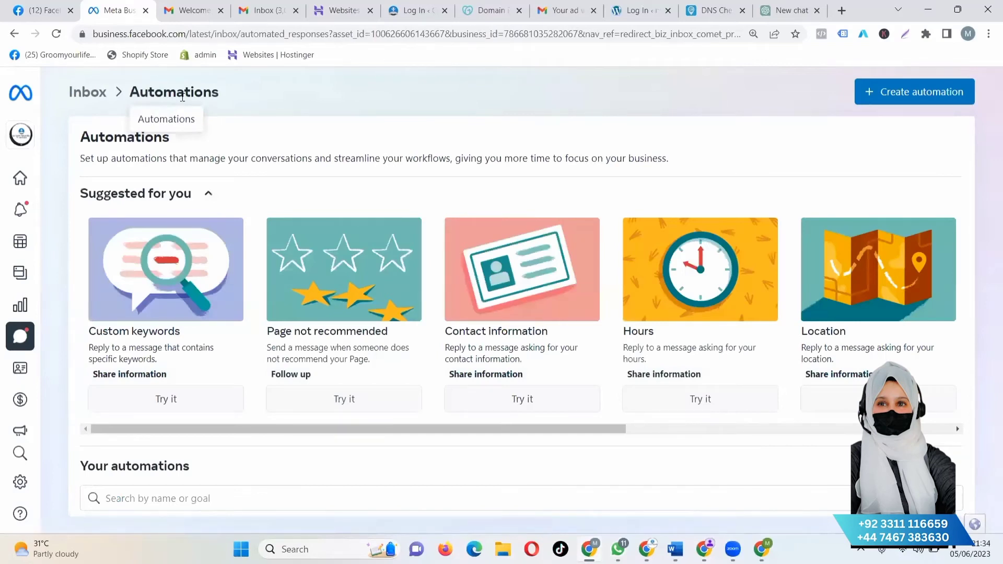
scroll(434, 504, "down", 6)
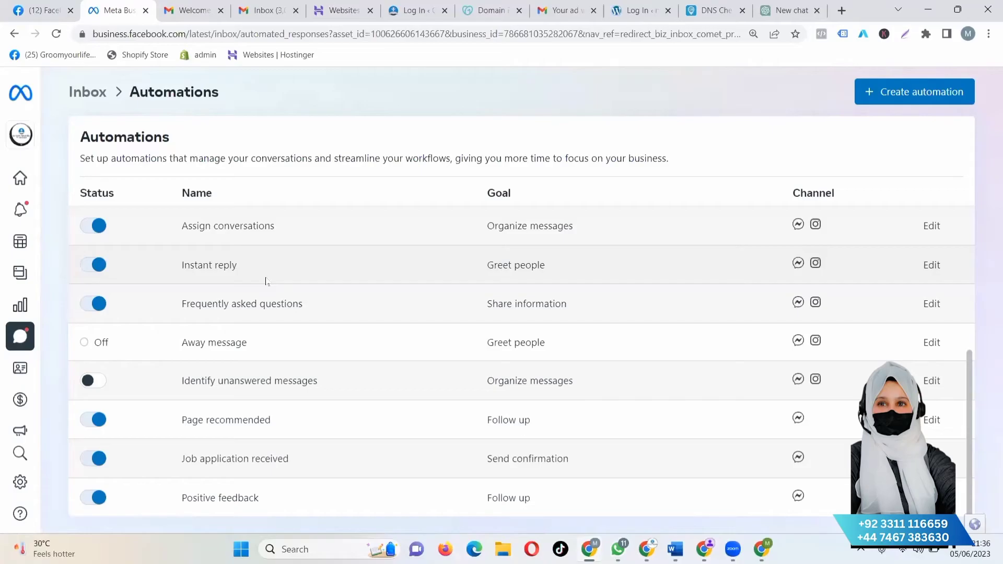
Open the Planner, switch the calendar to the month view and look over the June 2023 schedule
mouse_move(29, 246)
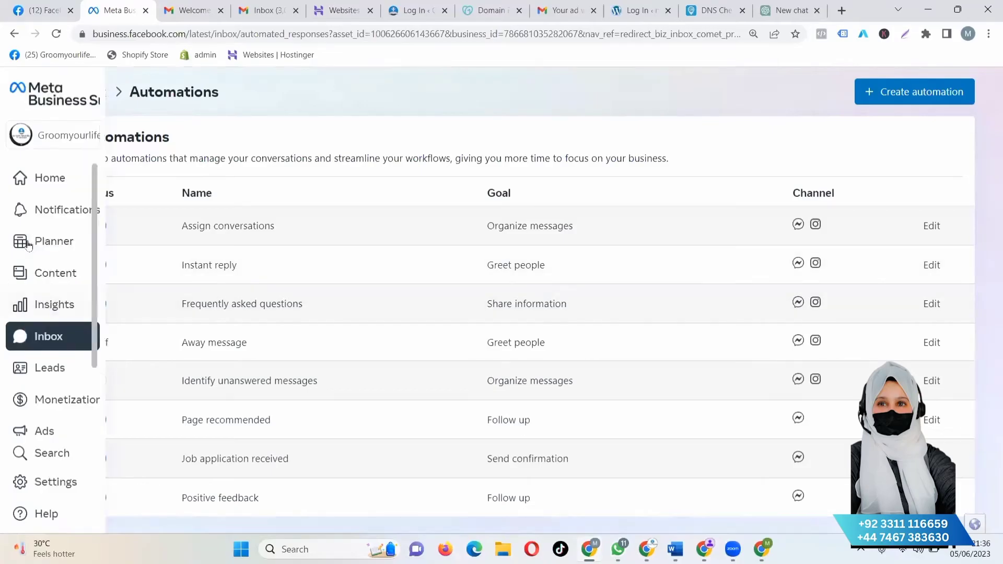
left_click(29, 244)
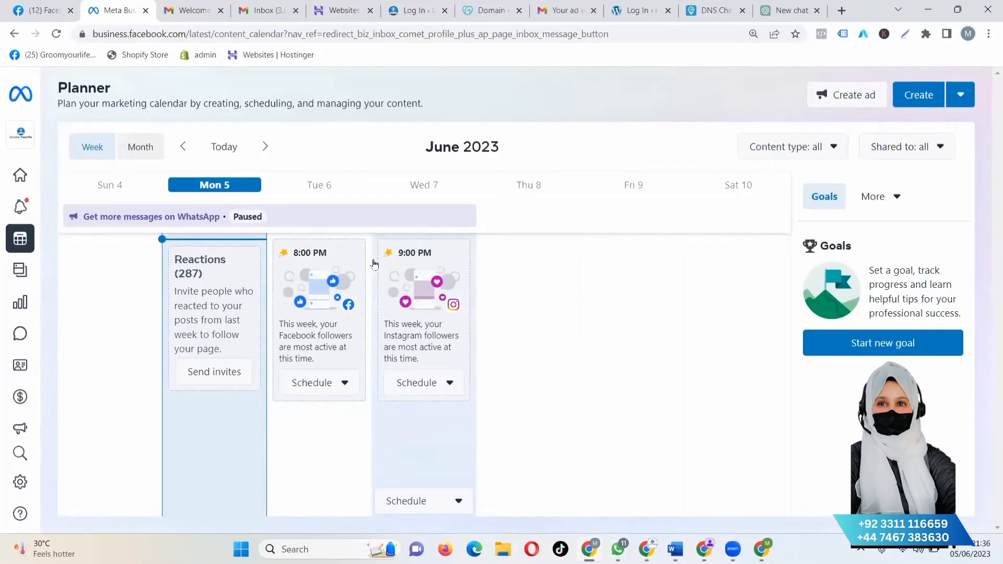
left_click(138, 151)
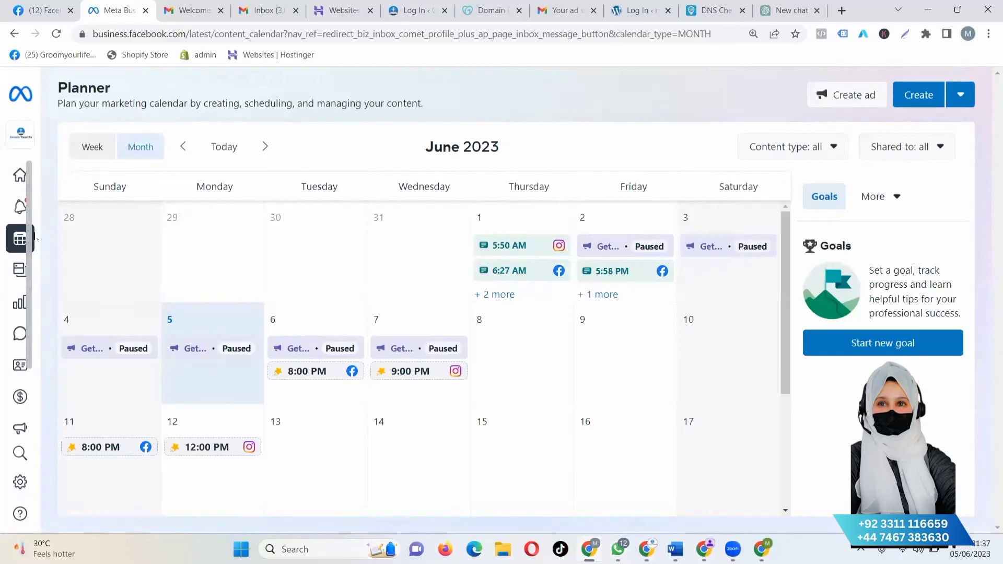
mouse_move(26, 239)
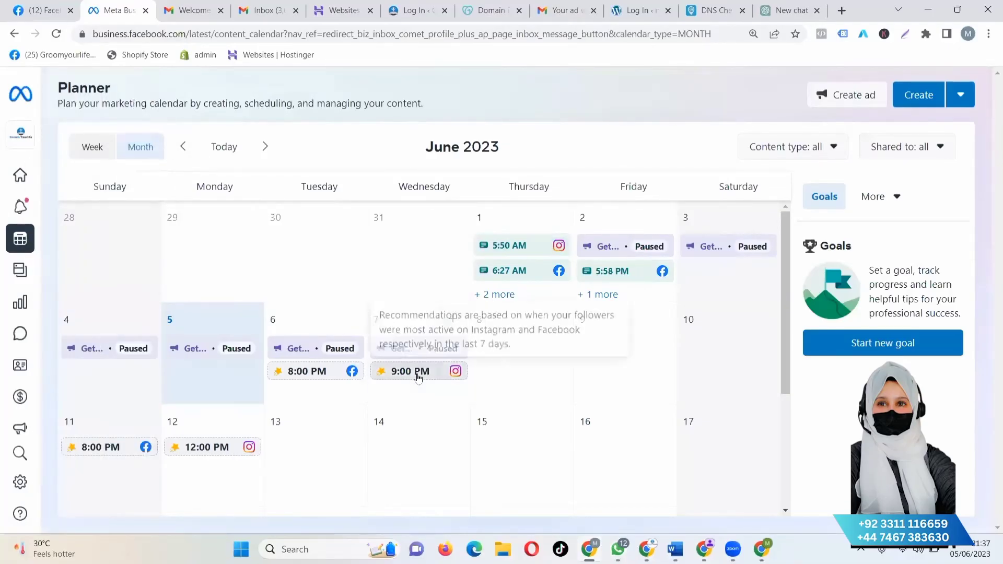
scroll(417, 371, "down", 2)
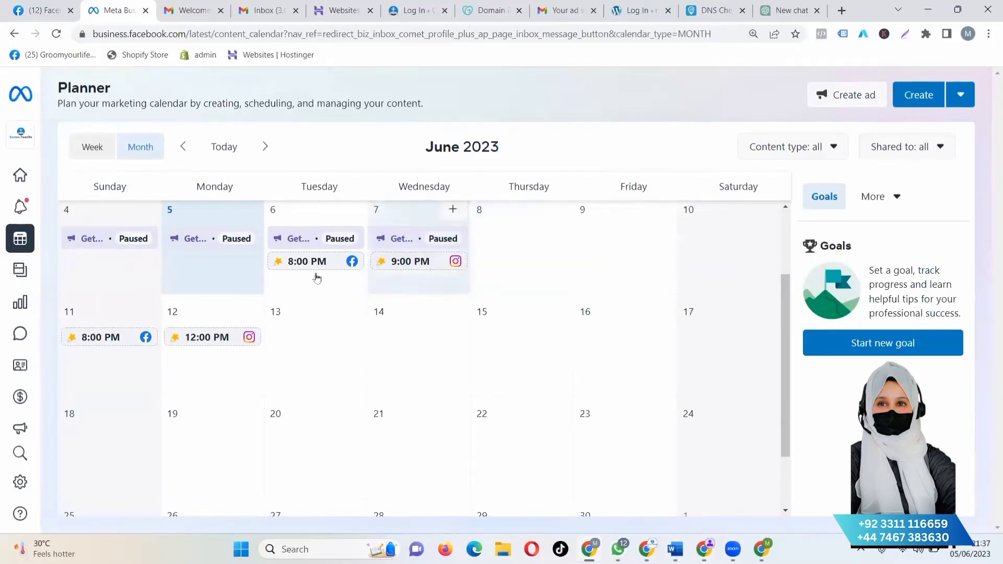
scroll(302, 310, "up", 2)
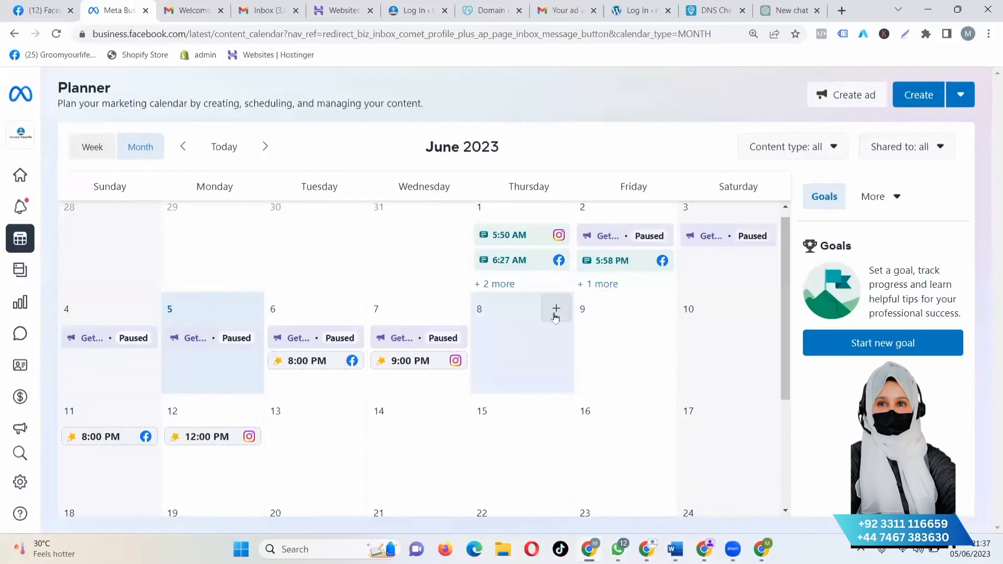
Start a scheduled post on June 8 in the calendar, set its Facebook publishing time to 08:00 PM, and save the schedule
left_click(555, 315)
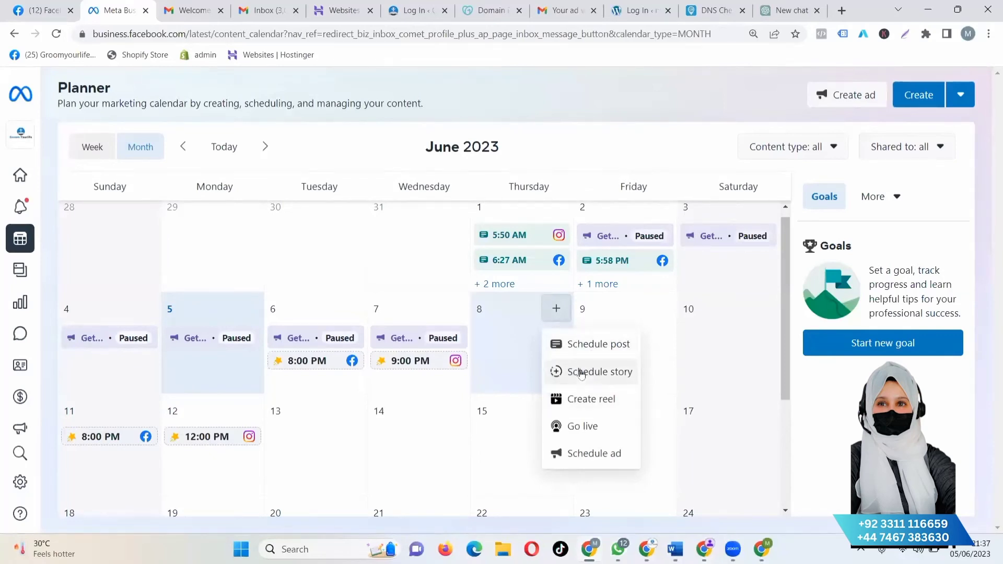
left_click(568, 343)
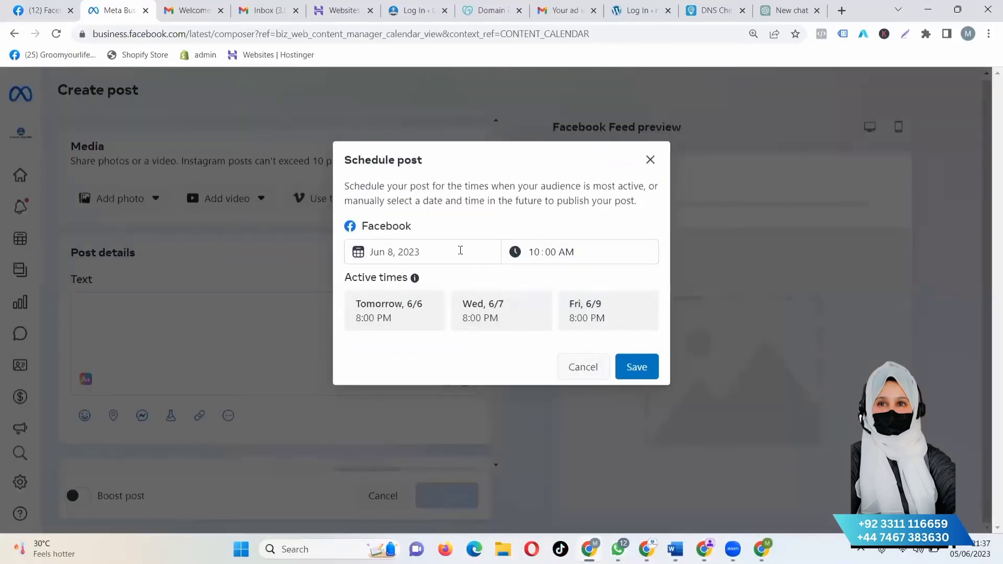
left_click(540, 249)
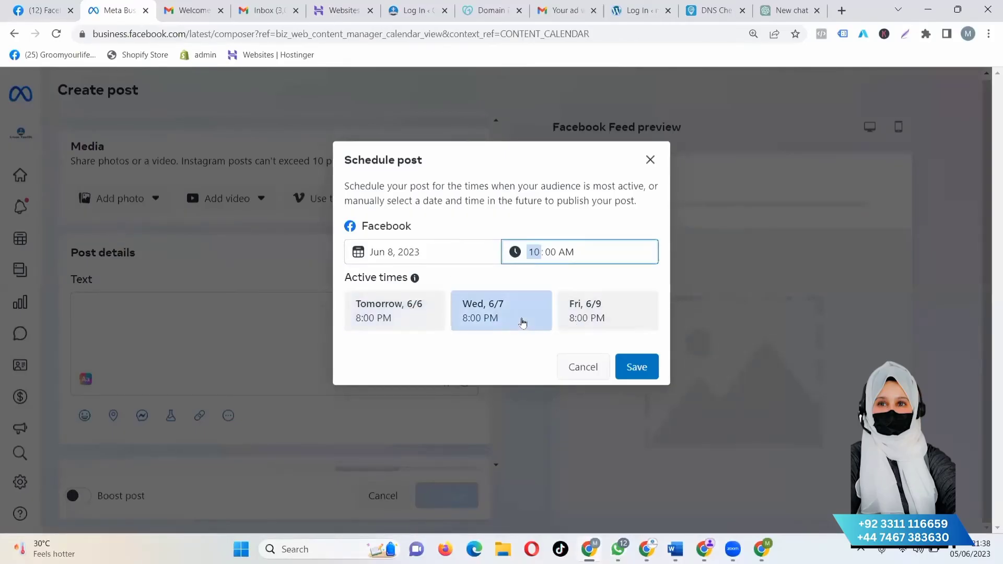
type("8")
left_click(579, 255)
left_click(572, 250)
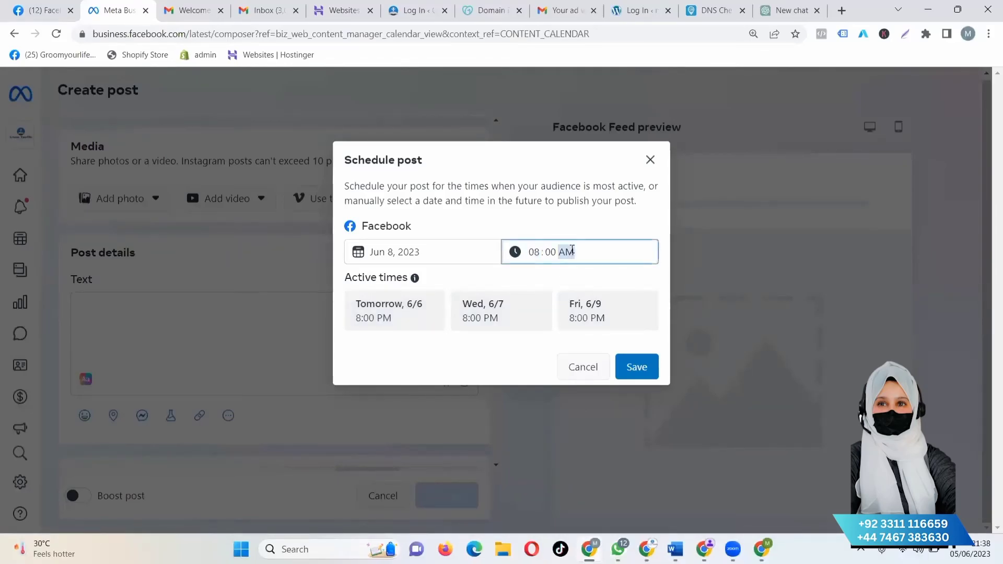
type("p")
left_click(621, 269)
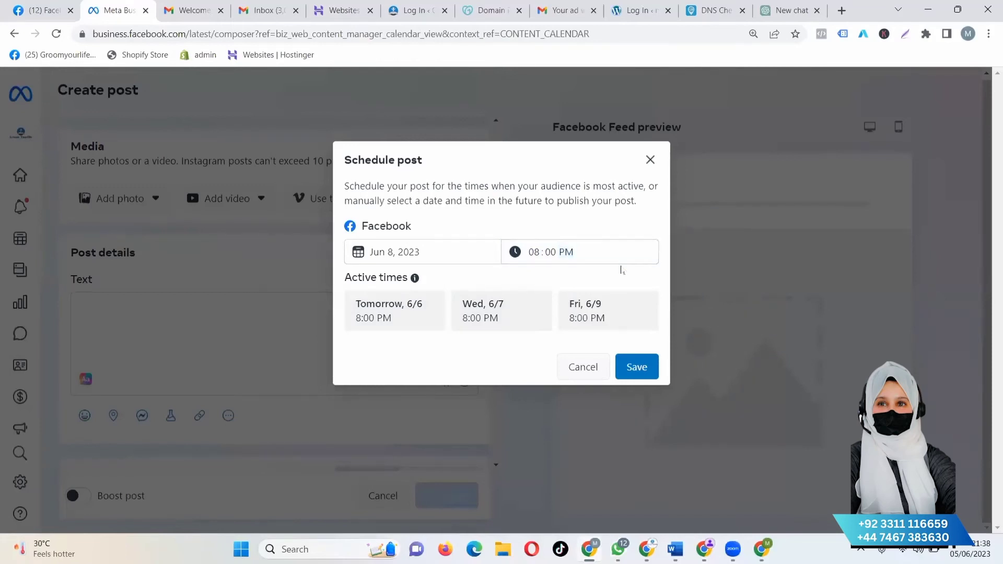
left_click(633, 373)
Add the groomyourlifee Instagram account to the post's destinations alongside the Groomyourlife Facebook page
scroll(287, 338, "up", 8)
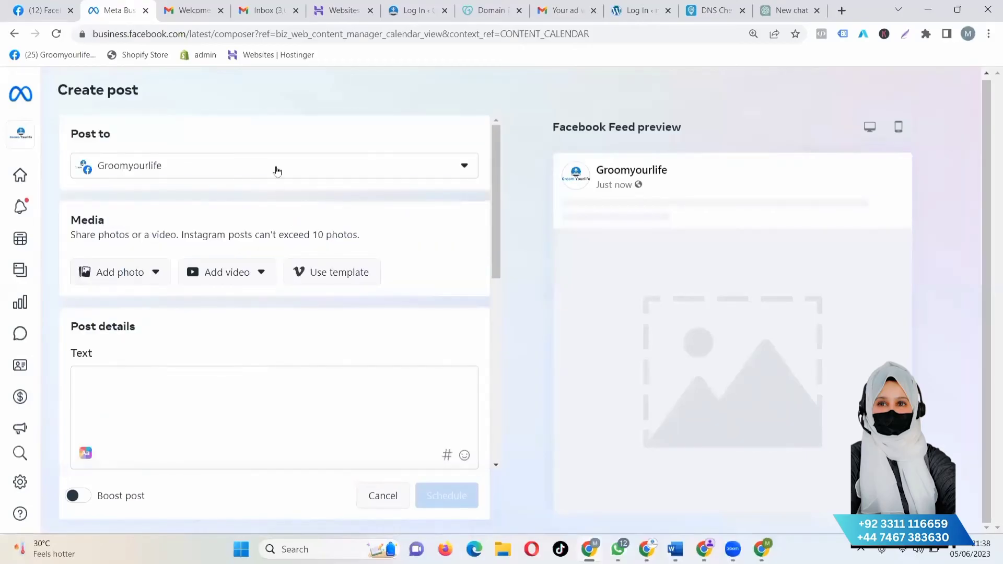
left_click(277, 171)
left_click(86, 260)
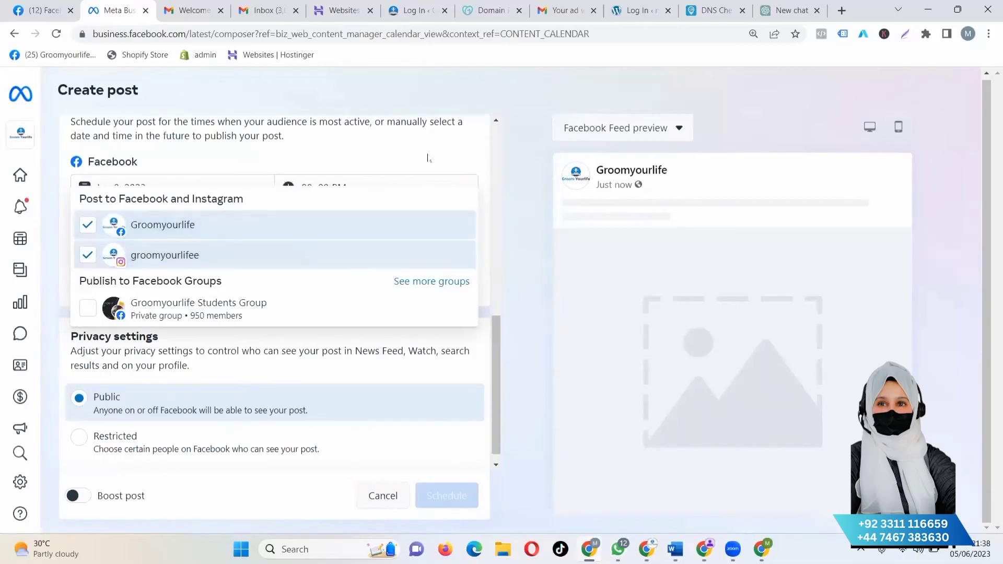
left_click(428, 157)
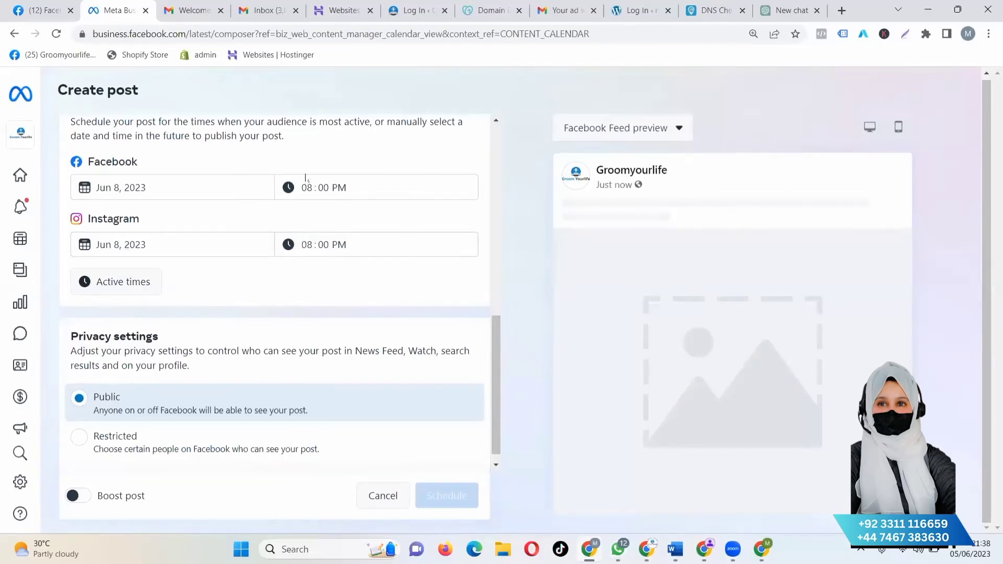
Upload the image "all in one 1bnr" from the computer's Downloads folder as the post's media
scroll(305, 178, "up", 5)
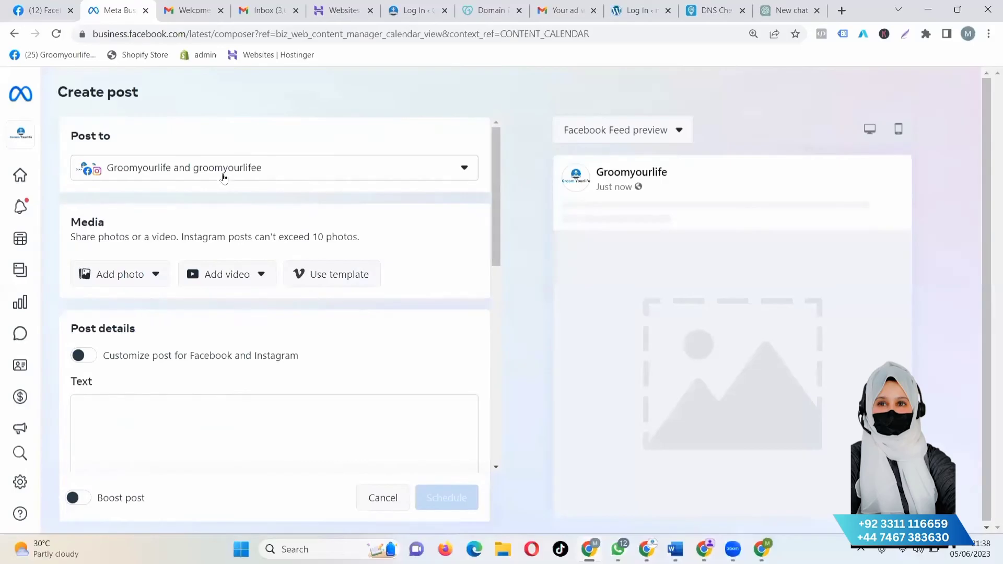
left_click(222, 175)
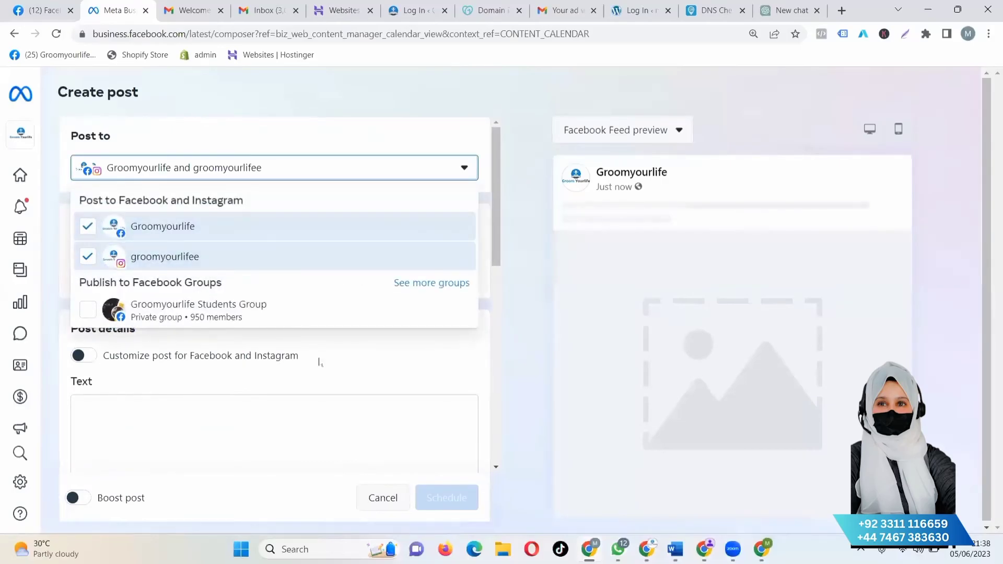
left_click(355, 357)
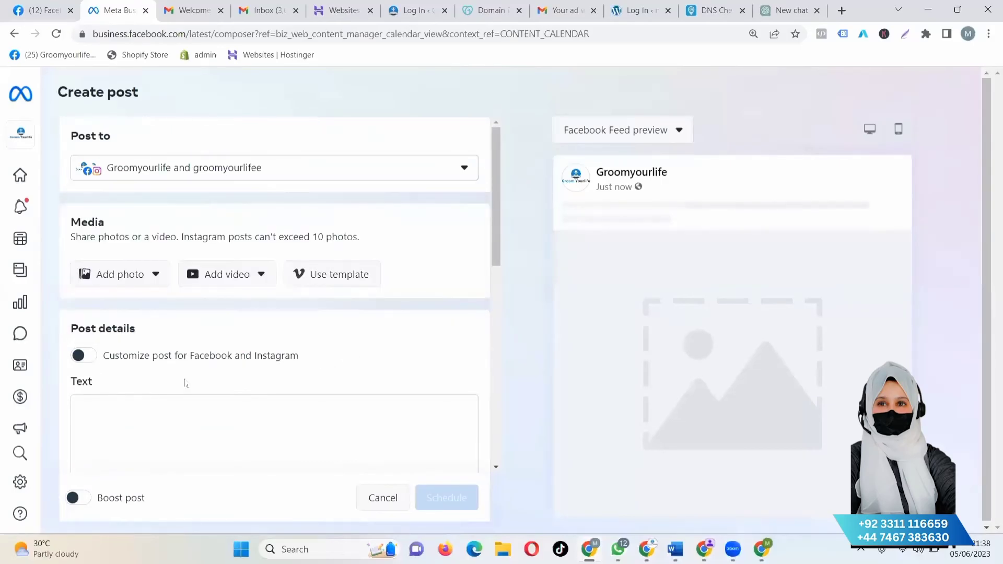
left_click(133, 276)
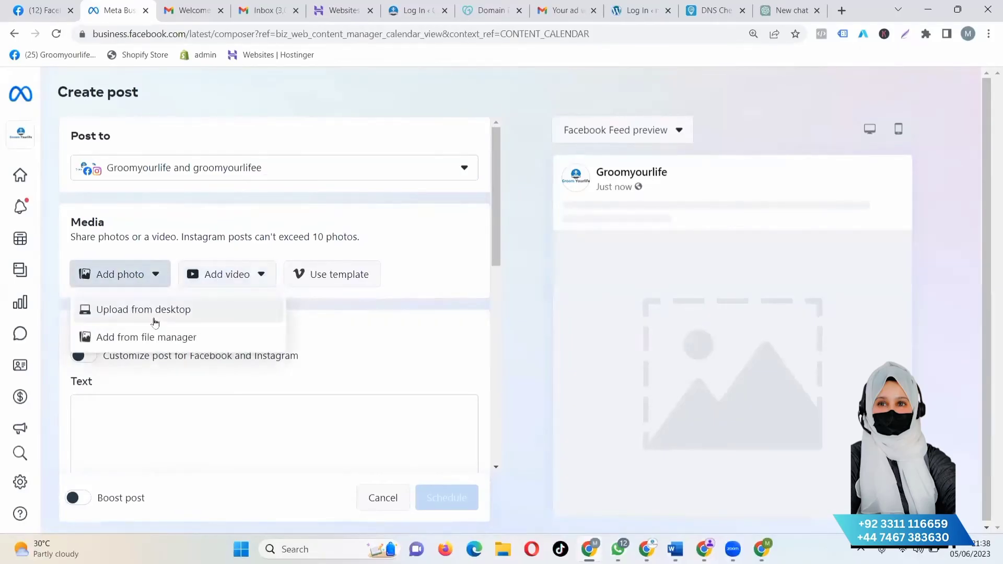
left_click(150, 320)
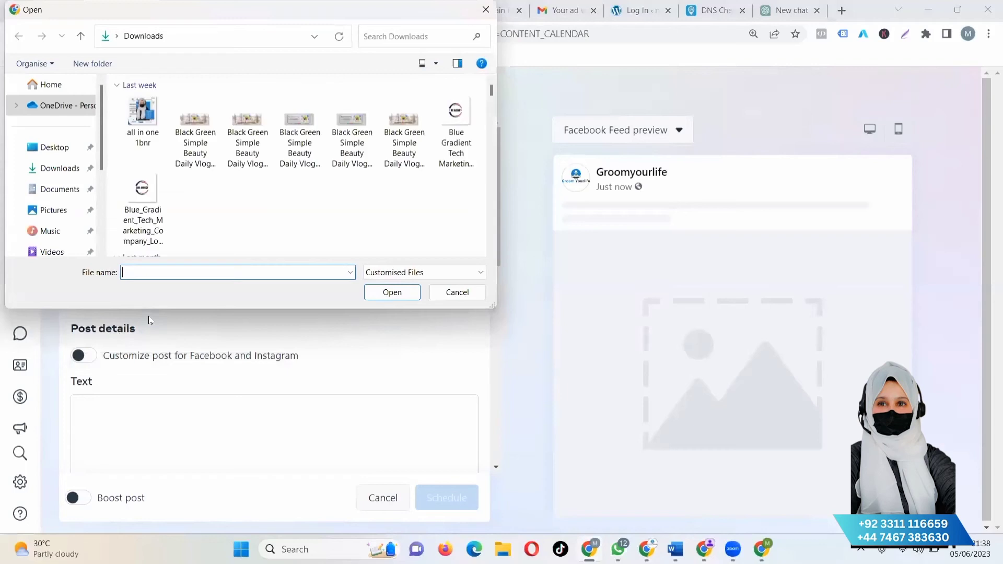
left_click(141, 125)
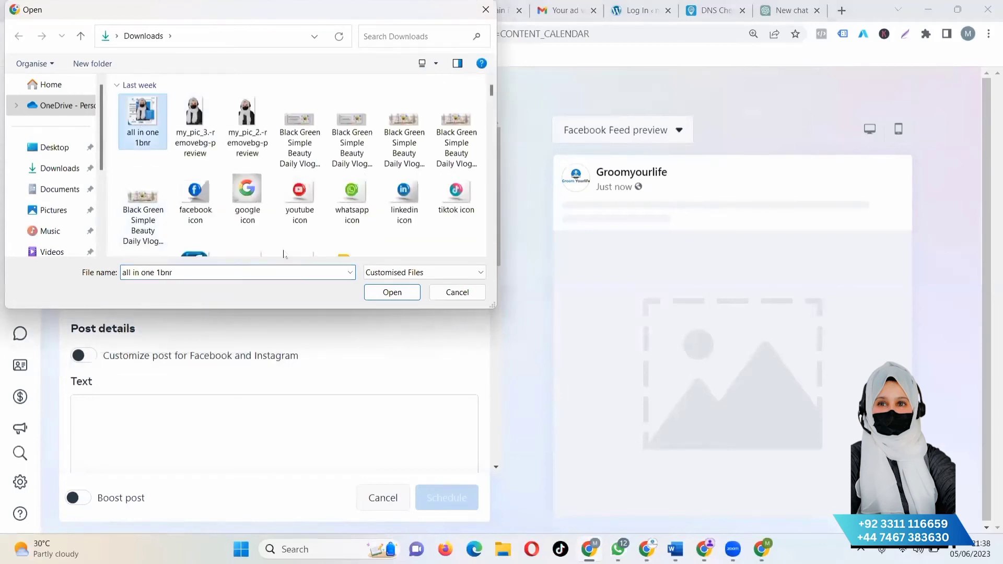
left_click(380, 296)
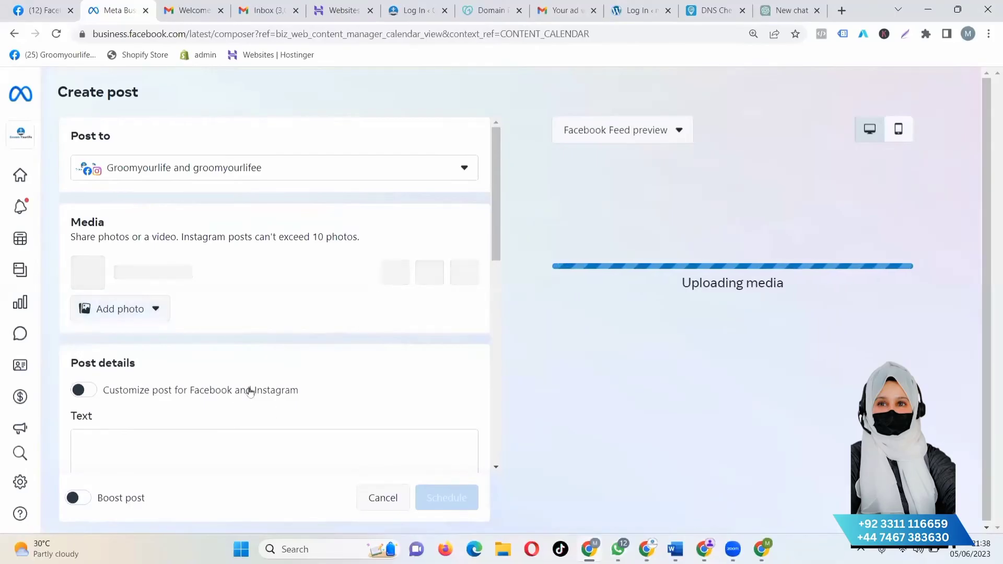
Switch to WhatsApp and copy the full "Welcome to Groomyourlife SMC Pvt Ltd" course message, from its greeting to the team signature
scroll(250, 392, "down", 2)
scroll(249, 392, "down", 1)
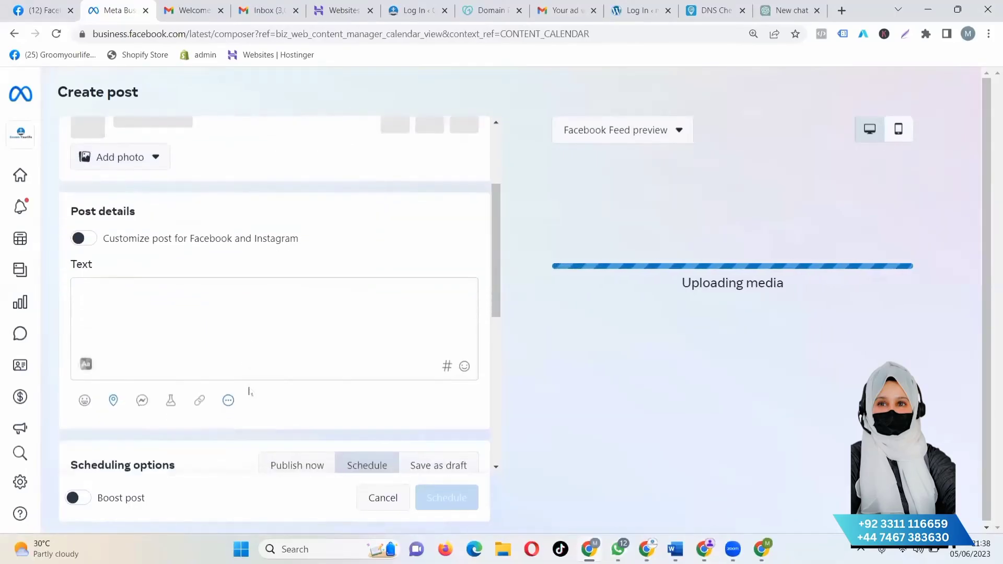
left_click(93, 296)
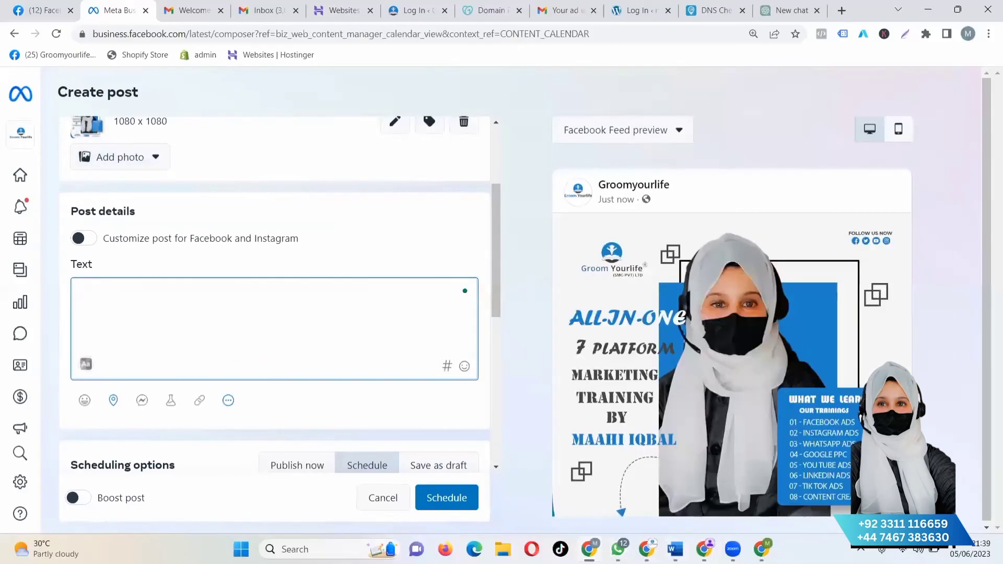
mouse_move(647, 549)
left_click(647, 521)
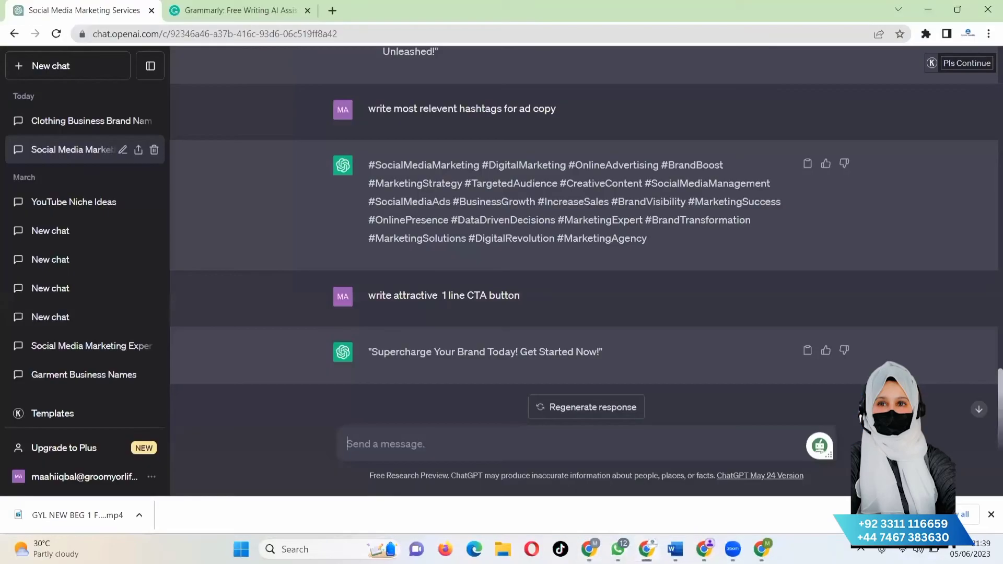
left_click(647, 549)
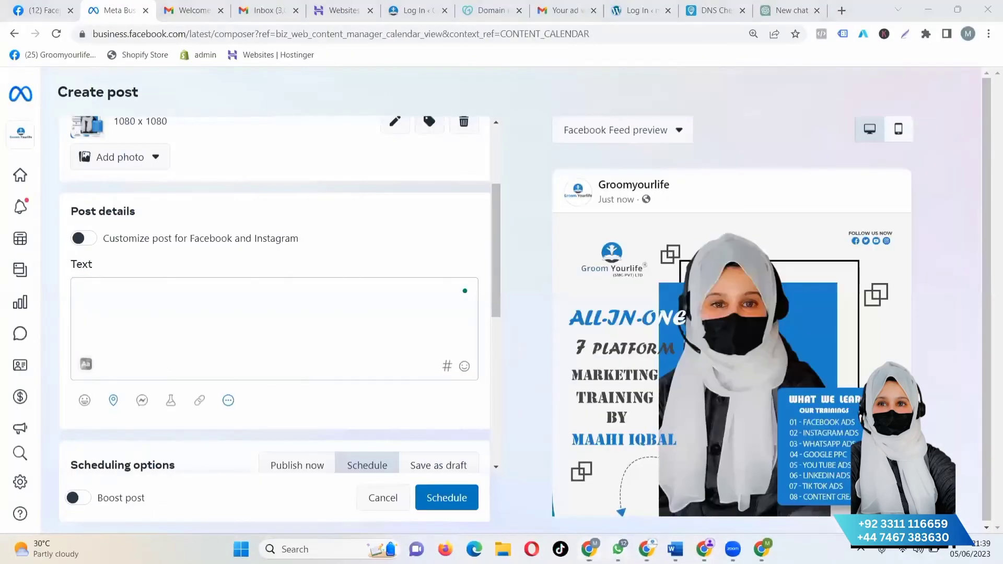
left_click(618, 549)
left_click(590, 507)
scroll(731, 464, "down", 9)
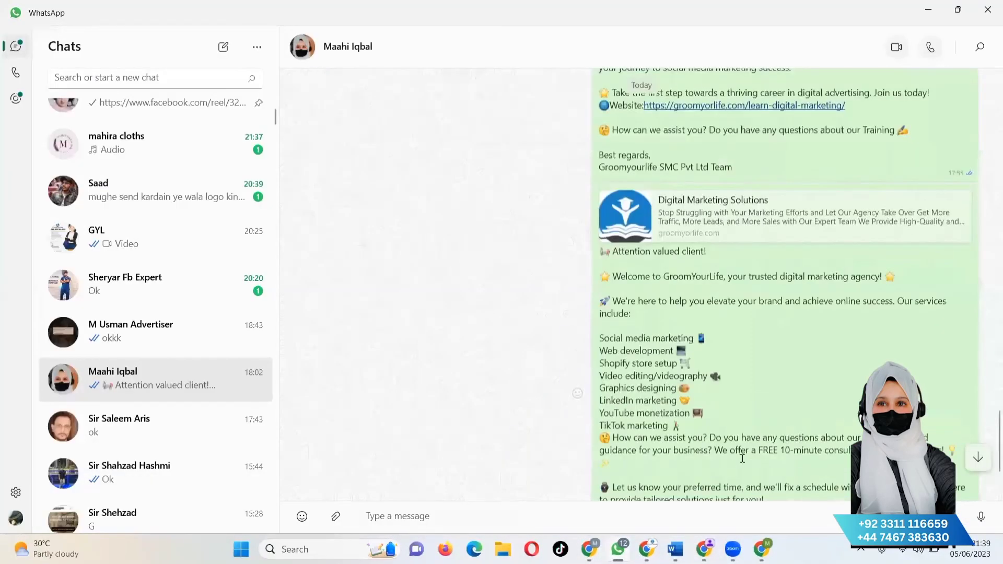
scroll(742, 463, "up", 10)
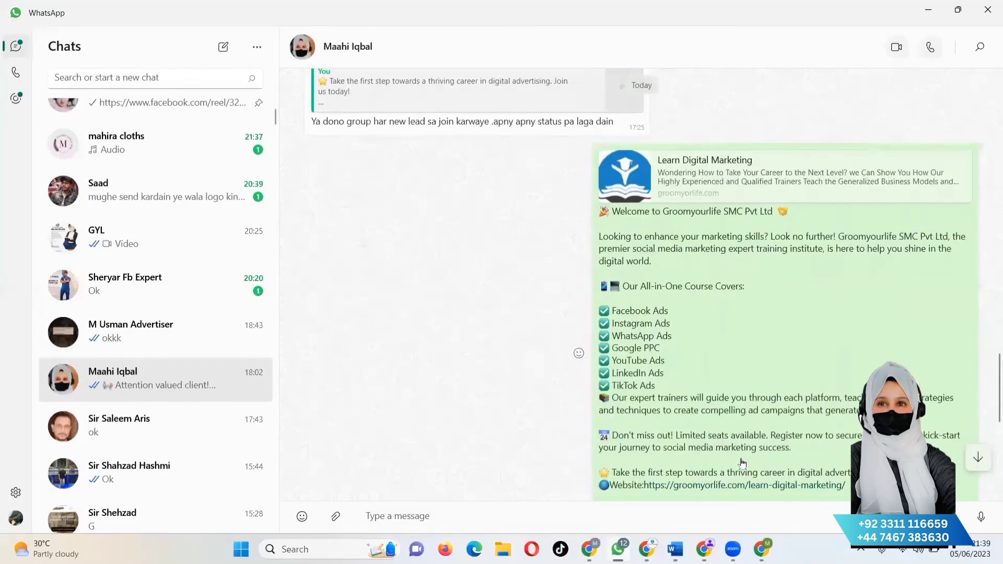
scroll(772, 465, "down", 3)
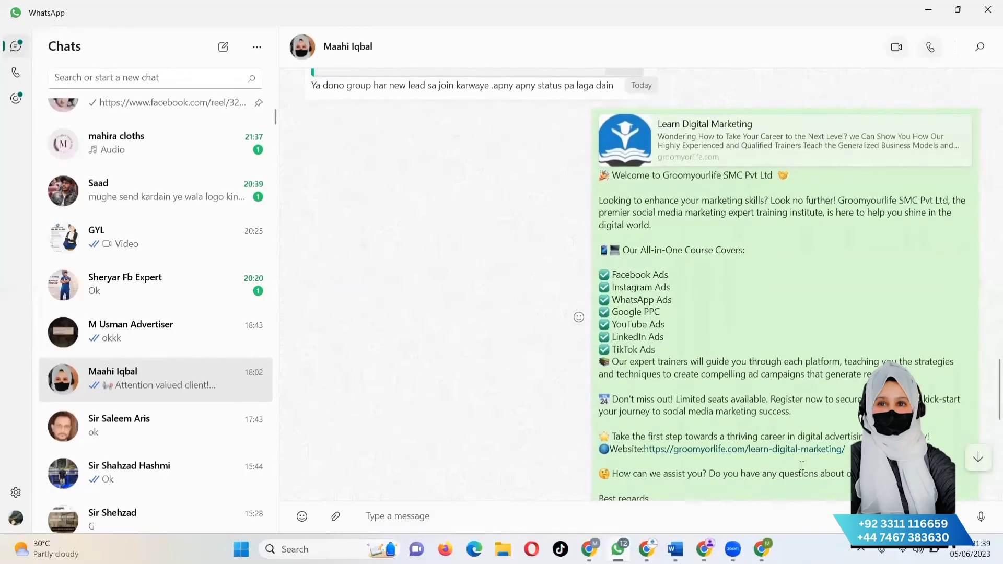
left_click_drag(732, 459, 606, 129)
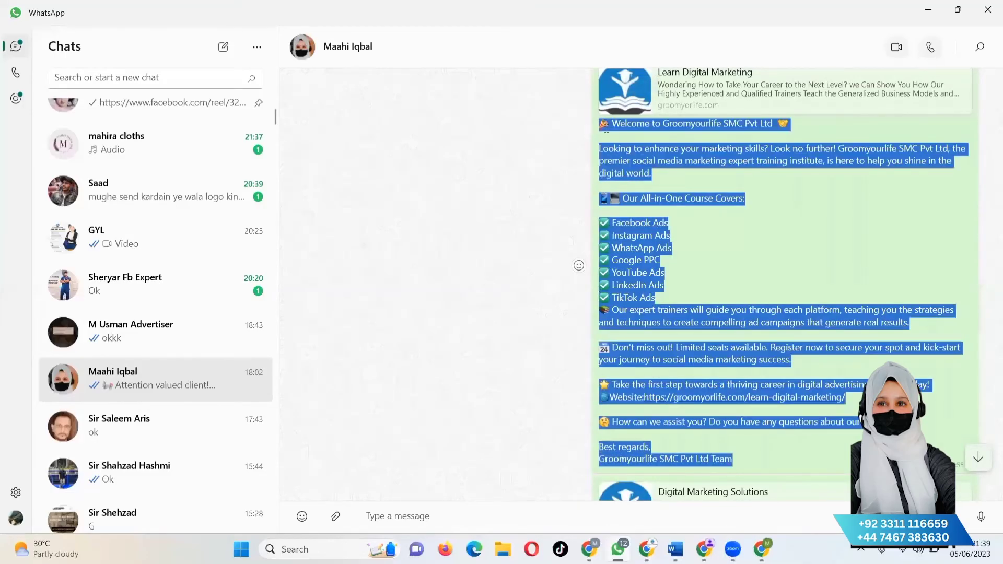
left_click(644, 209)
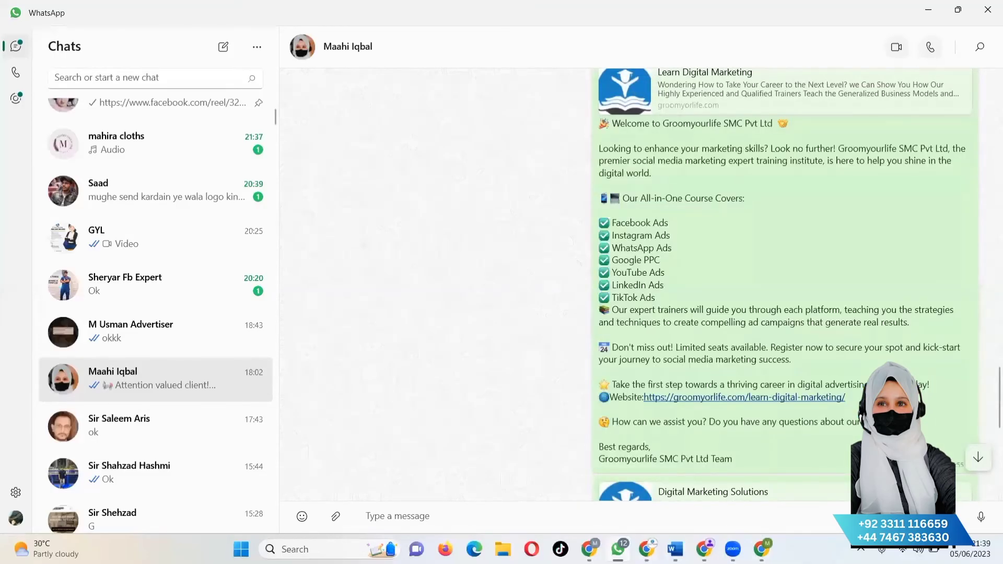
Back in Meta Business Suite, paste the copied message as the post's text and accept the grammar correction "seats are"
left_click(574, 494)
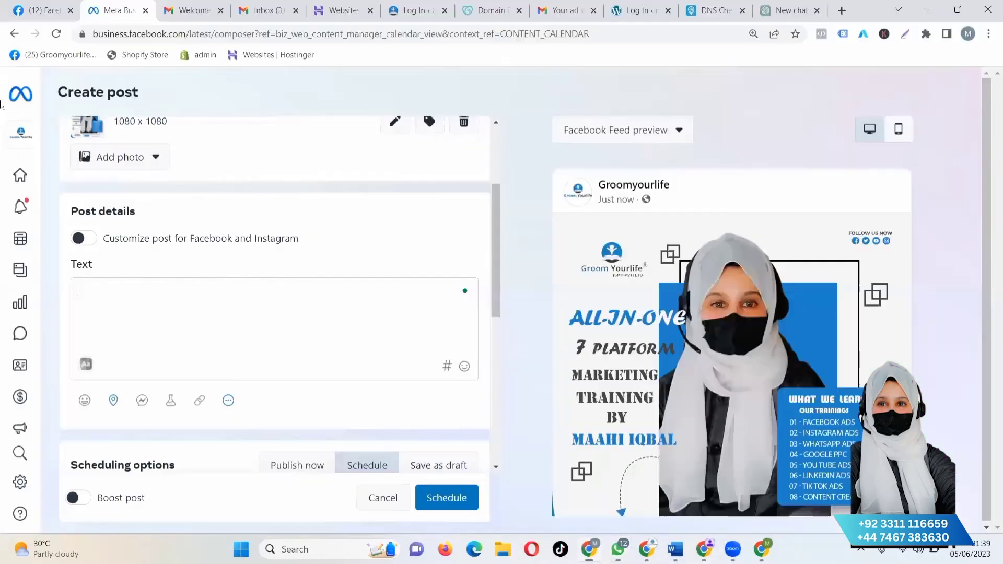
key("ctrl+v")
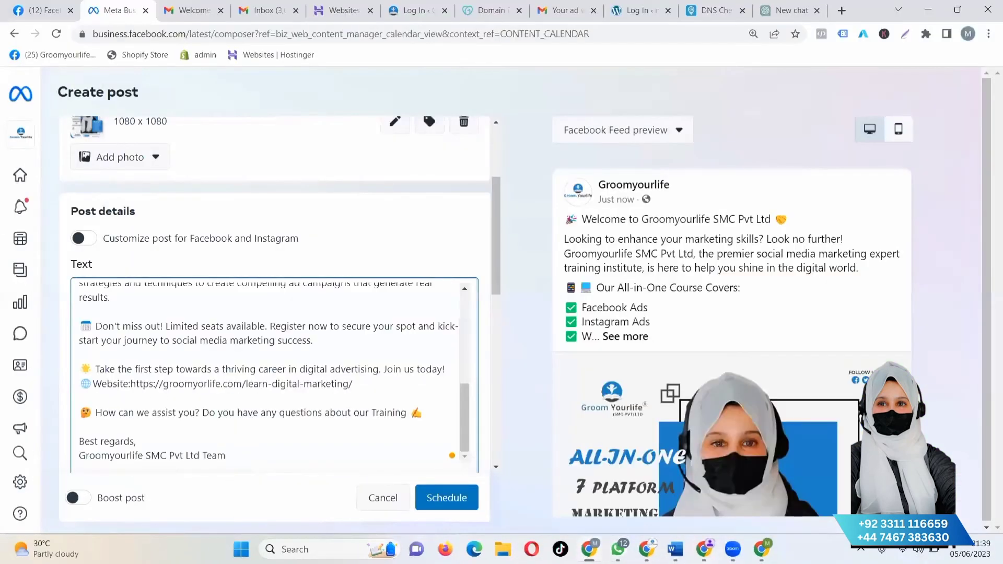
scroll(274, 313, "down", 6)
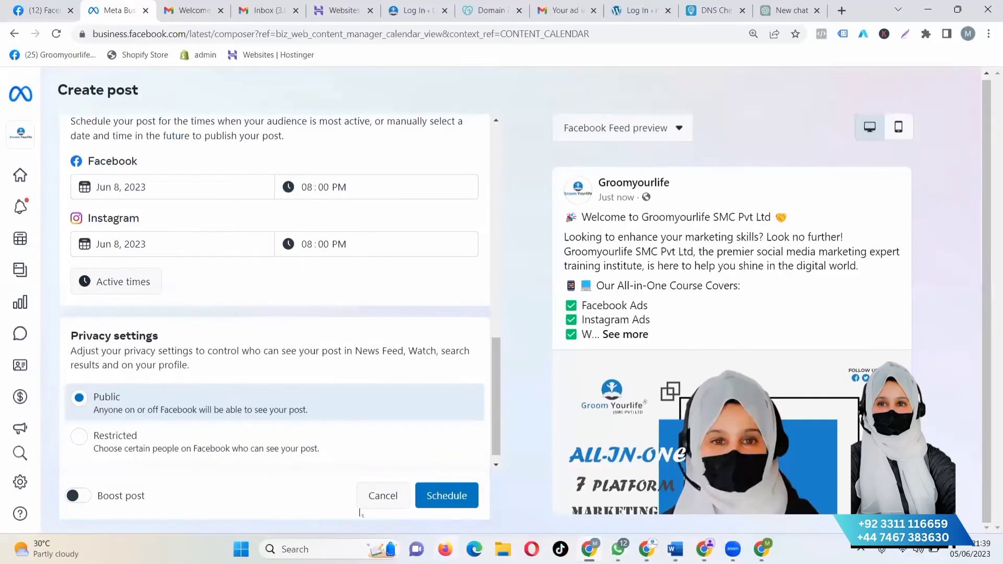
scroll(150, 340, "up", 5)
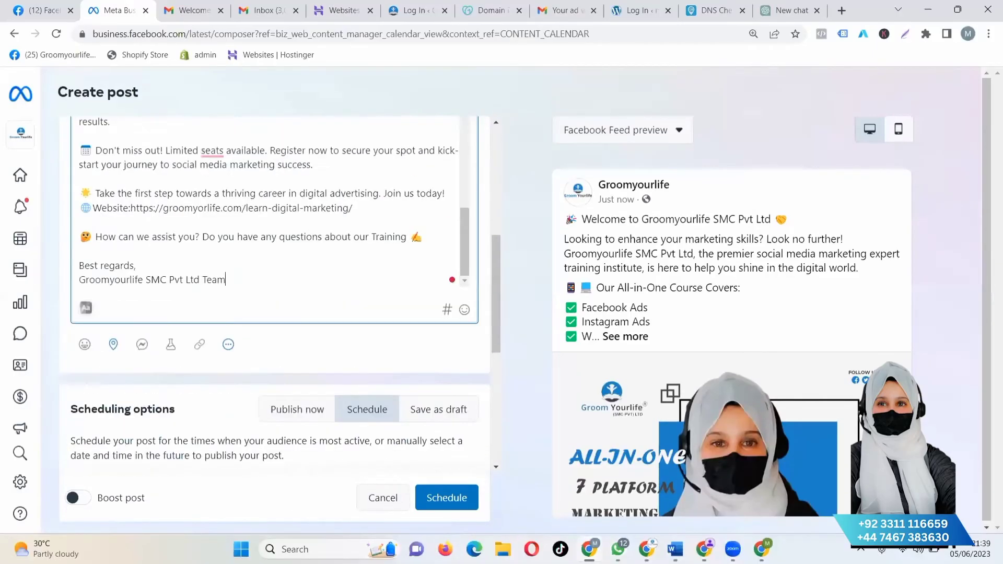
scroll(449, 499, "up", 2)
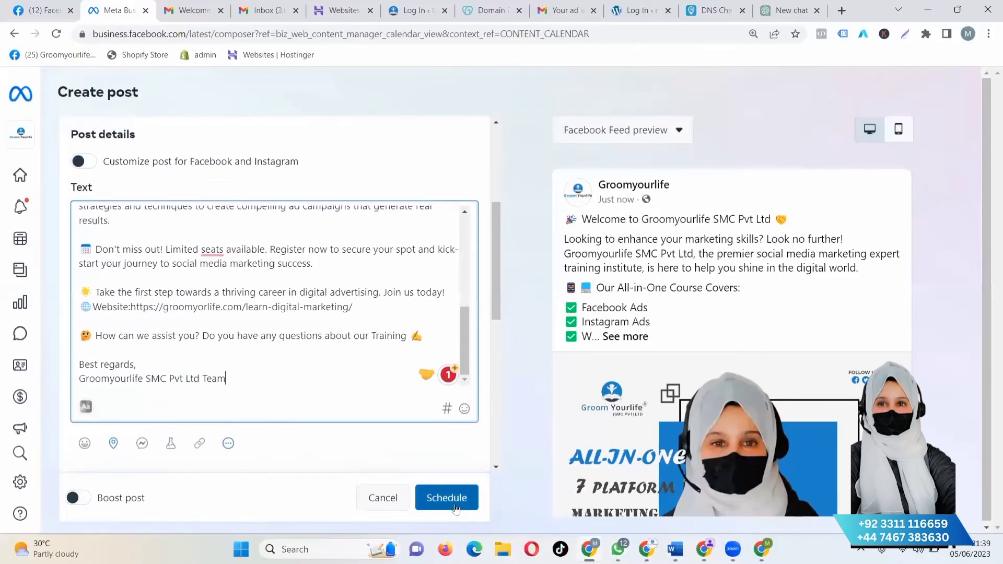
left_click(209, 245)
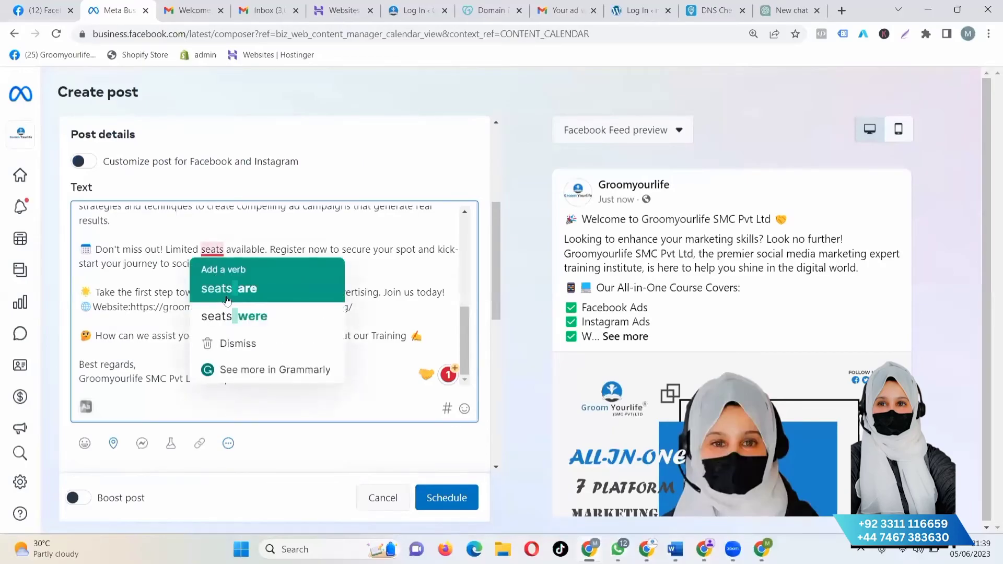
left_click(227, 289)
Review the post's text and Facebook Feed preview, and discard the post without scheduling it
scroll(283, 287, "up", 10)
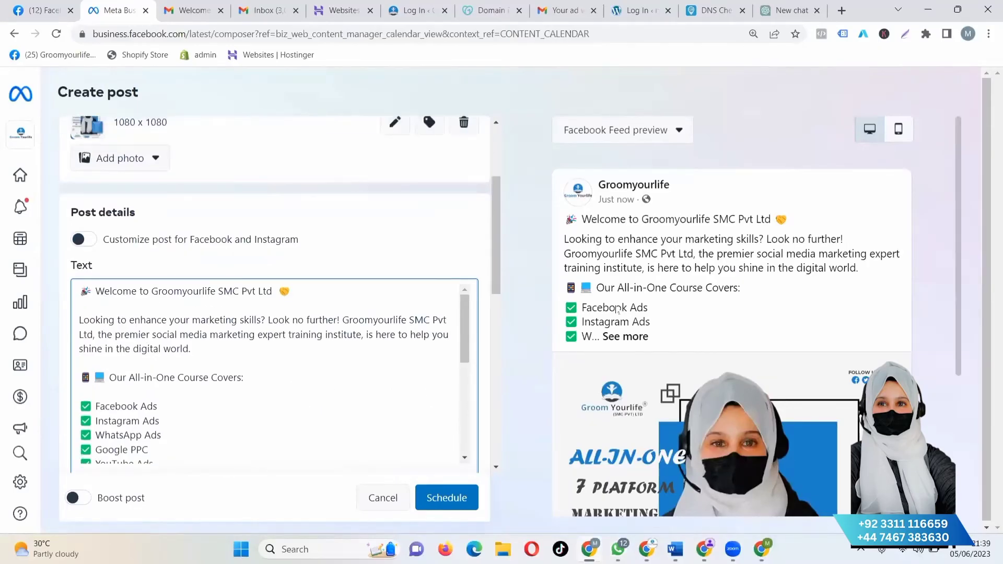
scroll(617, 309, "down", 4)
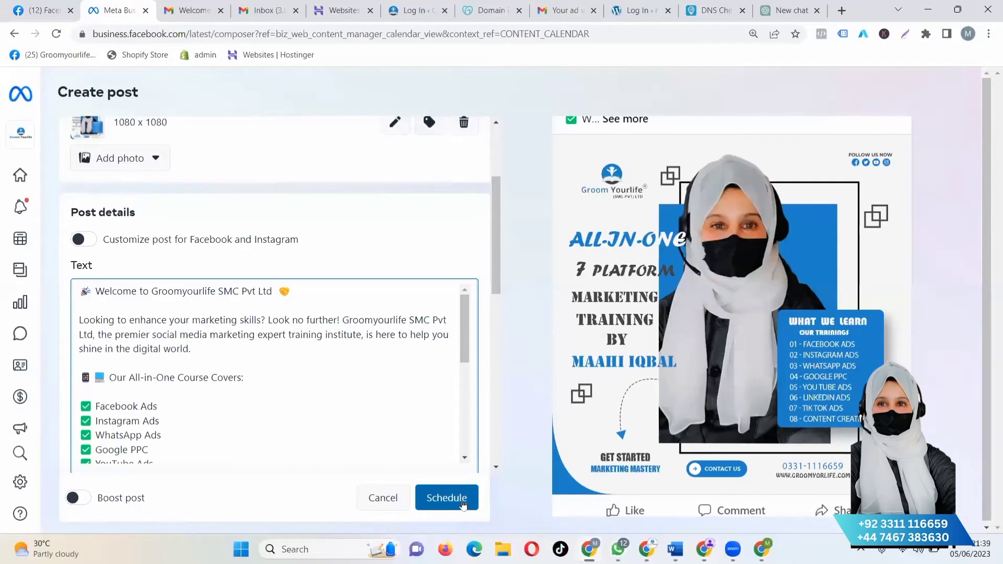
scroll(523, 325, "up", 4)
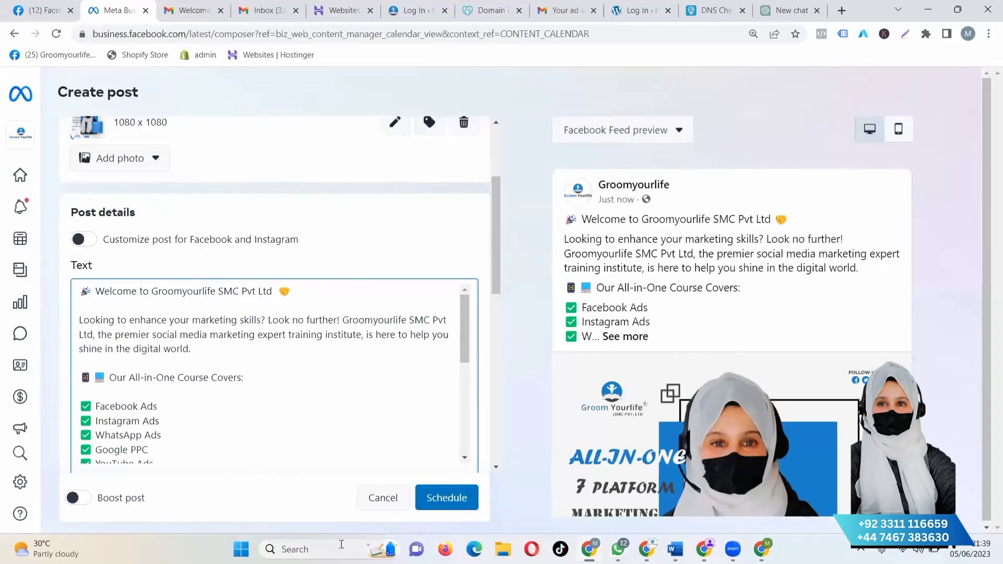
left_click(401, 499)
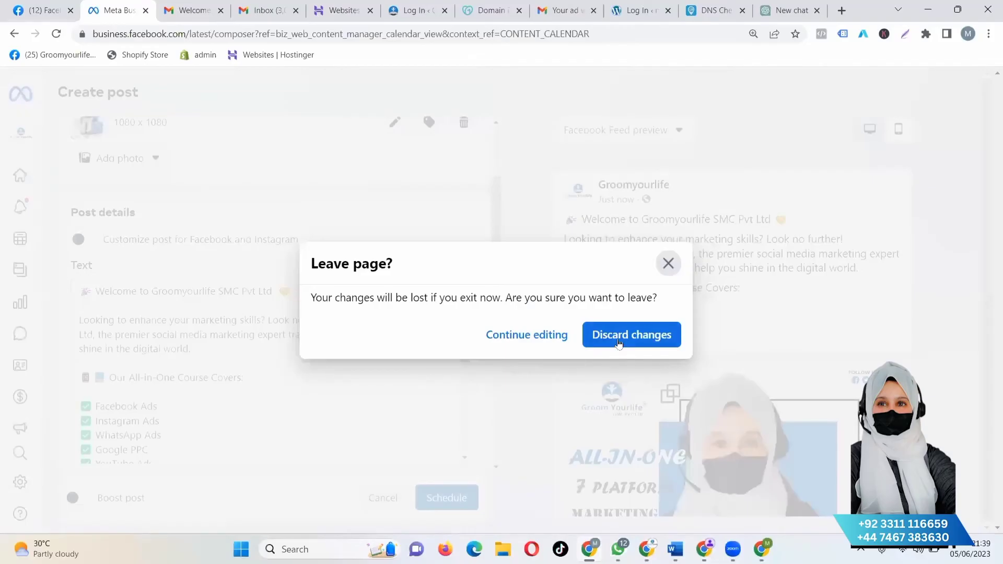
left_click(618, 337)
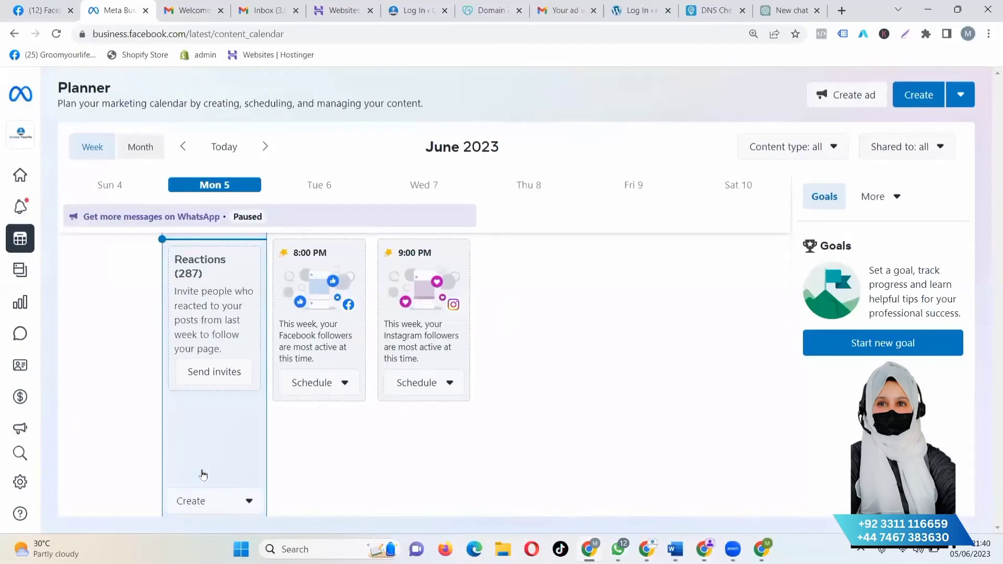
Start a scheduled story on June 9 from the Planner's month view and set its Facebook publishing time to 08:00 PM
left_click(142, 139)
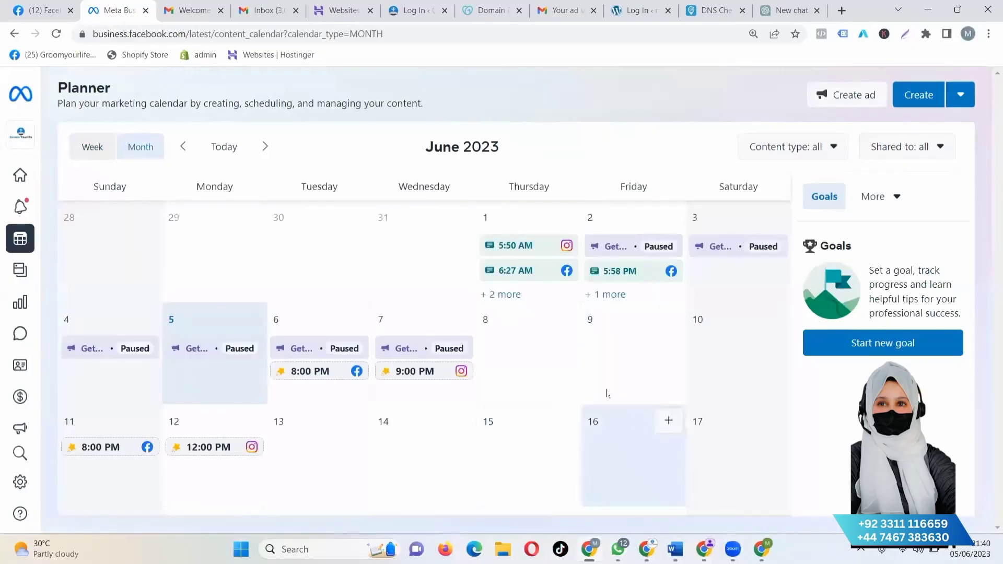
left_click(668, 319)
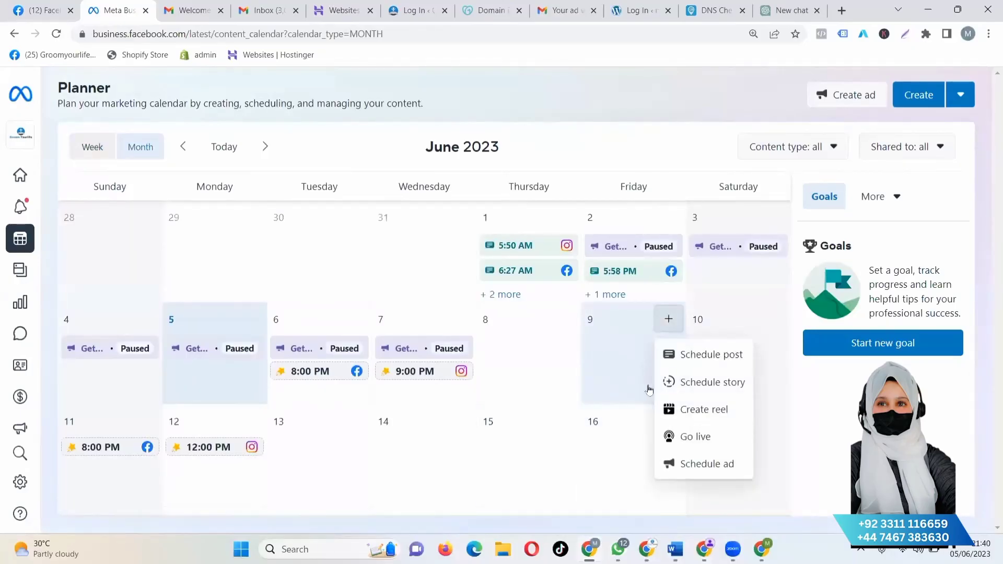
left_click(712, 382)
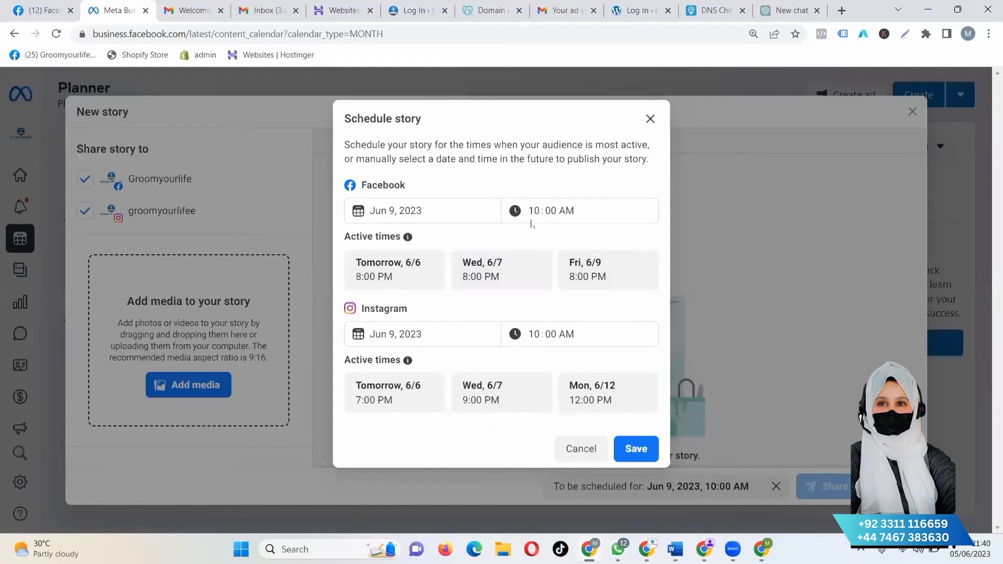
left_click(539, 208)
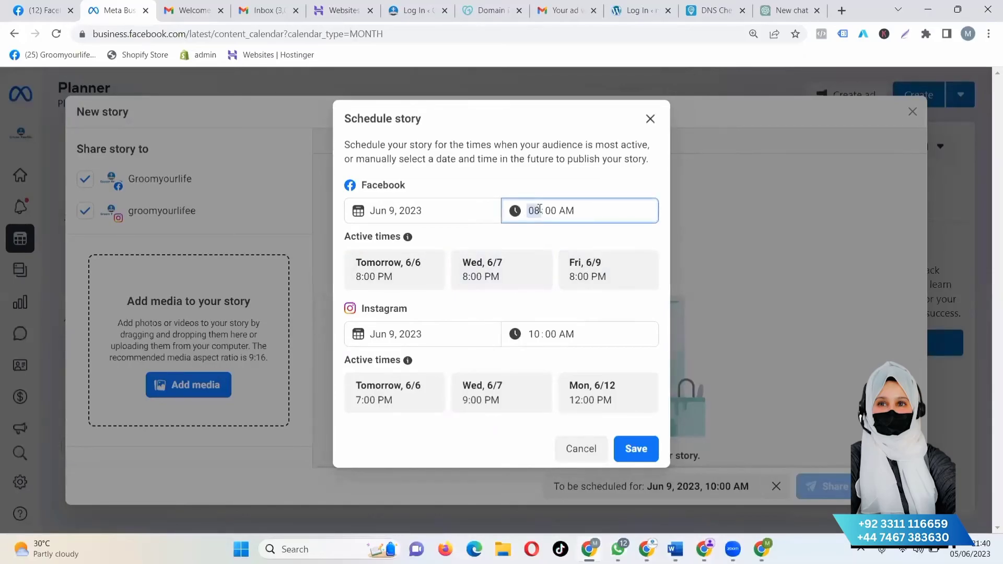
left_click(567, 210)
key("p")
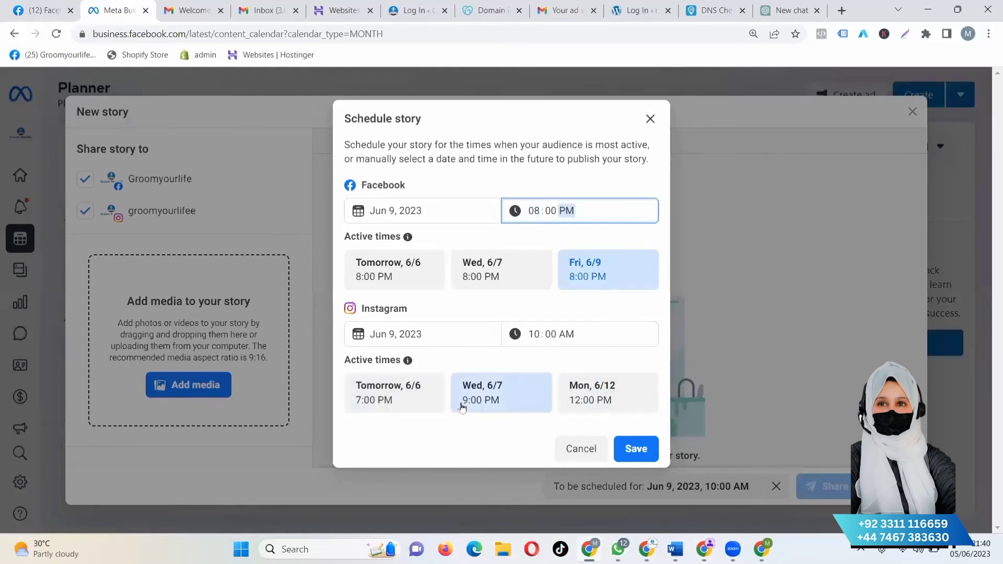
Set the hour of the story's Instagram publishing time to 07 and save the story schedule
left_click(535, 333)
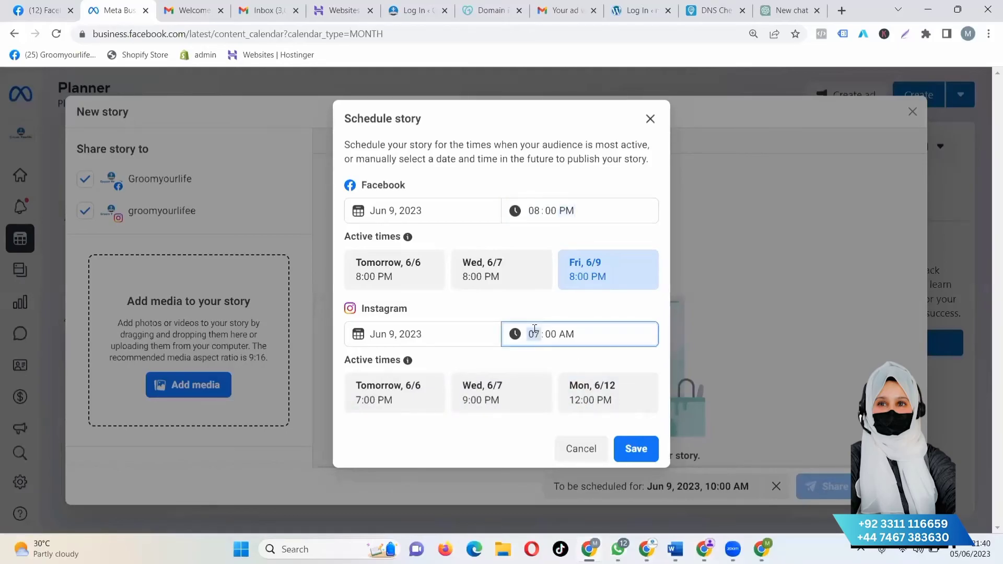
left_click(572, 327)
left_click(635, 450)
Add the image "all in one 1bnr" from Downloads to the story, review its Facebook preview, and discard the story
left_click(202, 392)
left_click(137, 134)
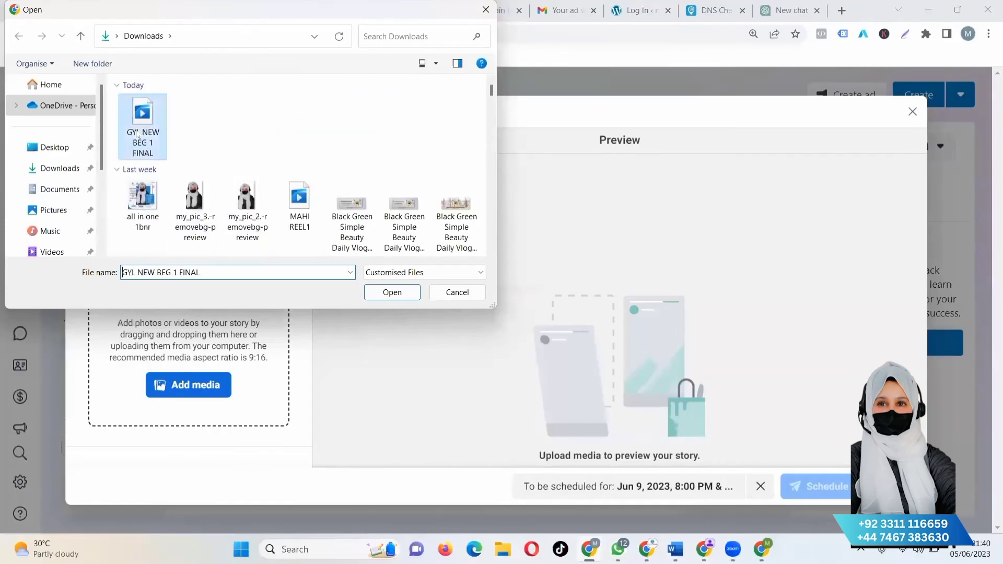
left_click(146, 197)
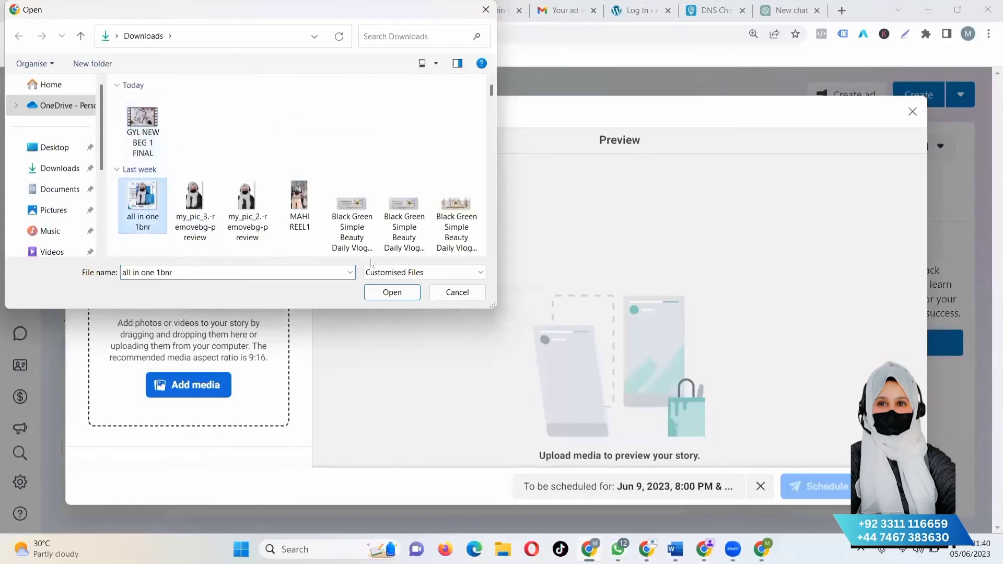
left_click(402, 294)
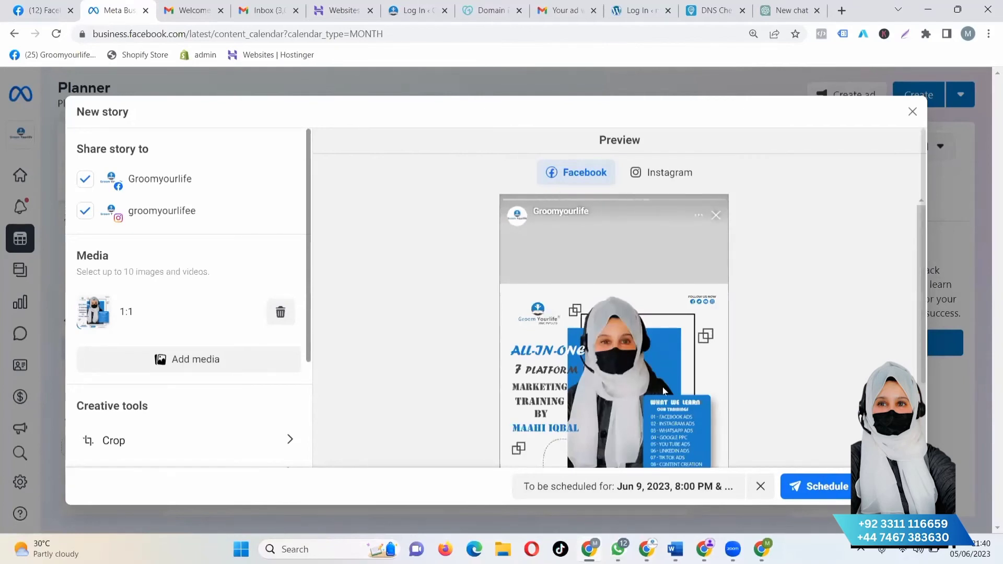
scroll(662, 387, "down", 1)
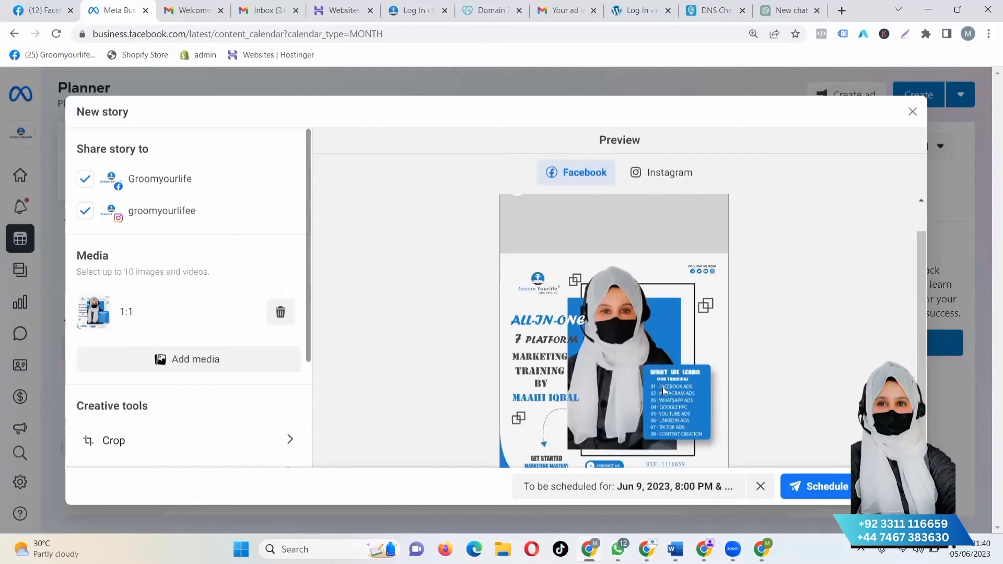
left_click(912, 113)
left_click(690, 274)
Start a new reel from June 10 in the Planner's month view and check which Facebook and Instagram accounts it is shared to
left_click(781, 320)
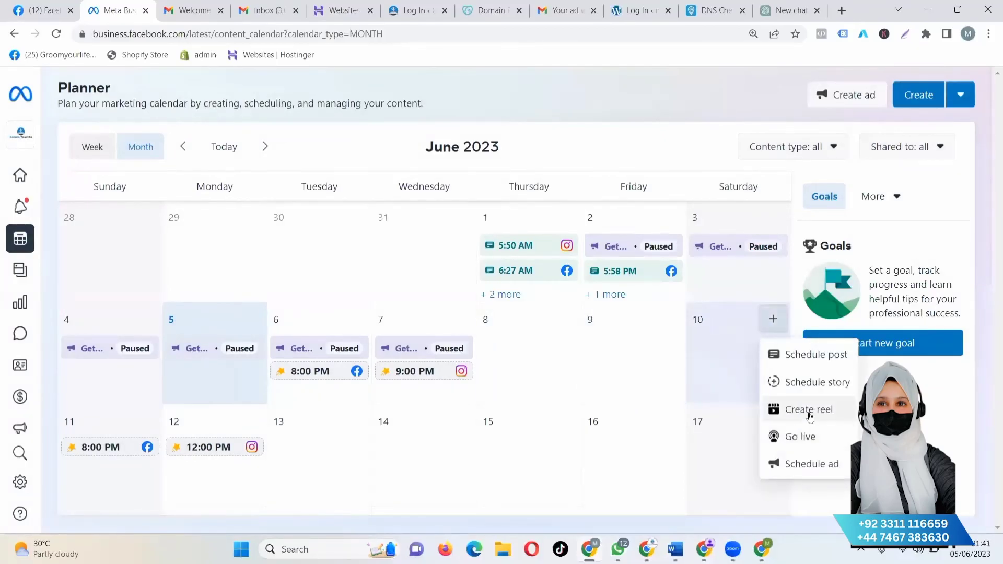
left_click(809, 410)
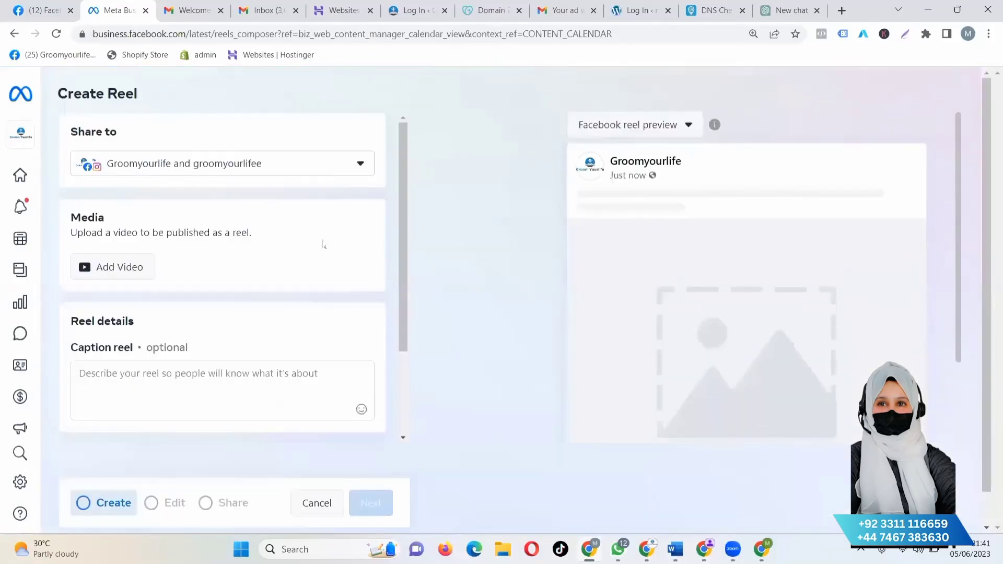
left_click(270, 173)
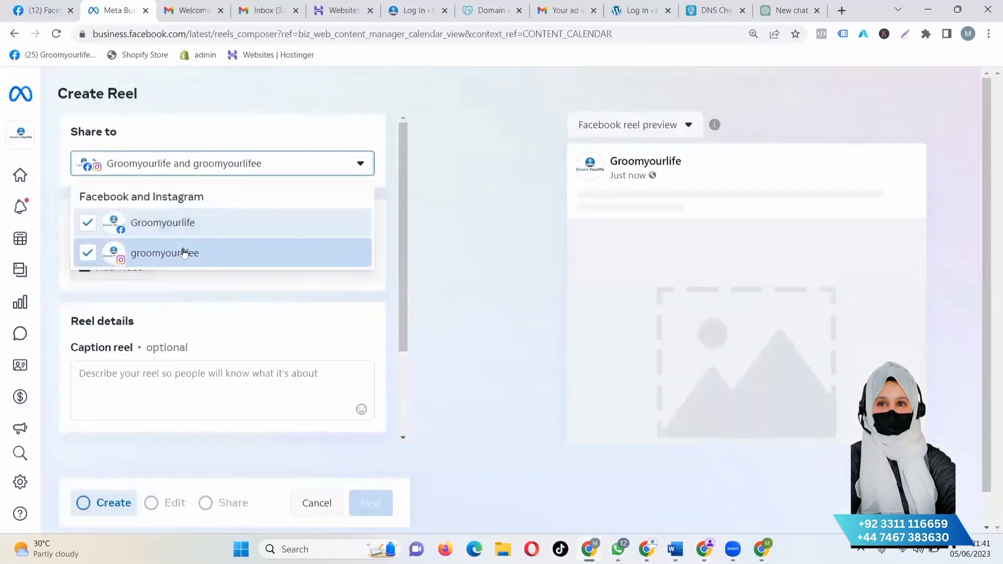
left_click(282, 168)
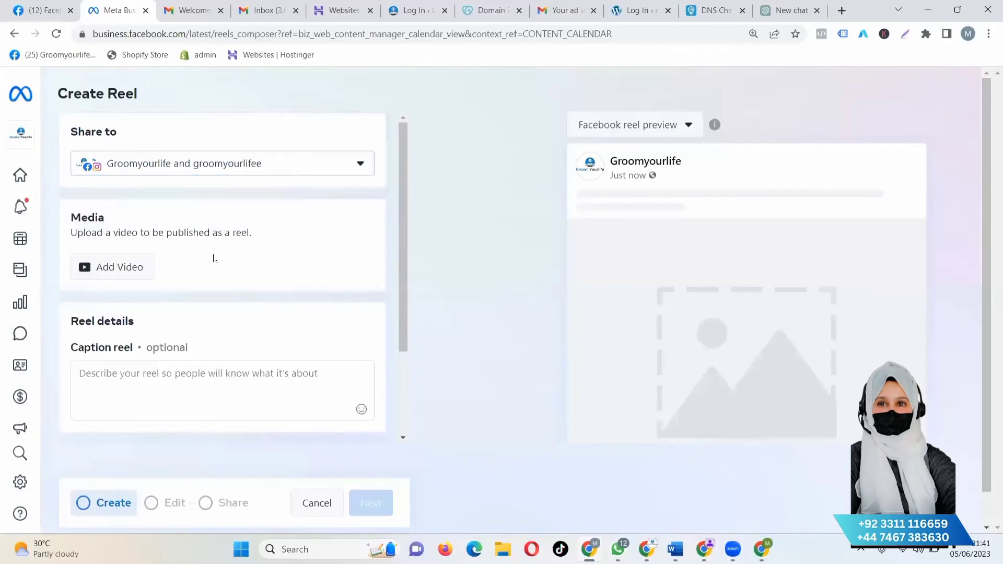
Upload the video "MAHI REEL1.mp4" from Downloads as the reel's media and mute its preview
left_click(125, 278)
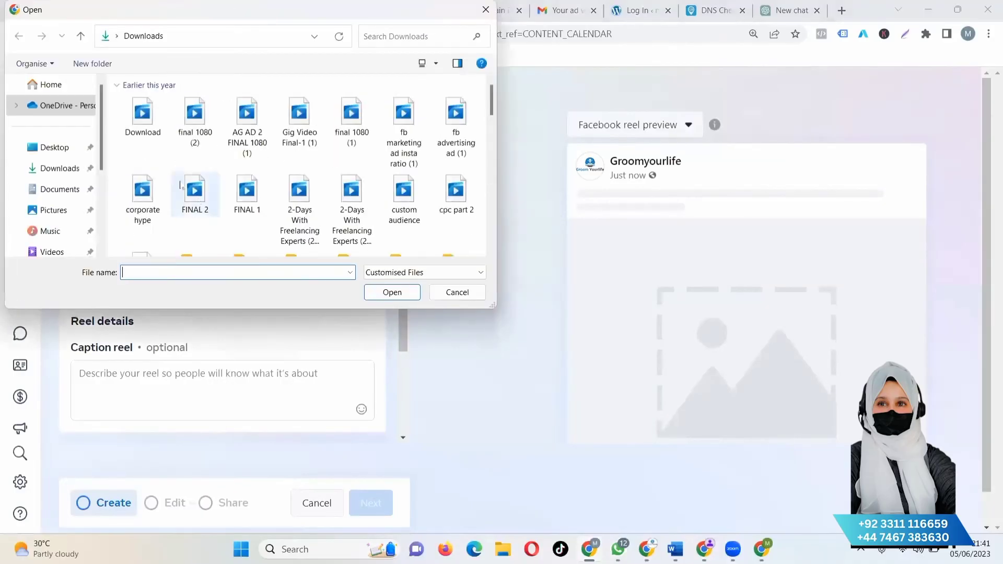
left_click(141, 194)
left_click(379, 295)
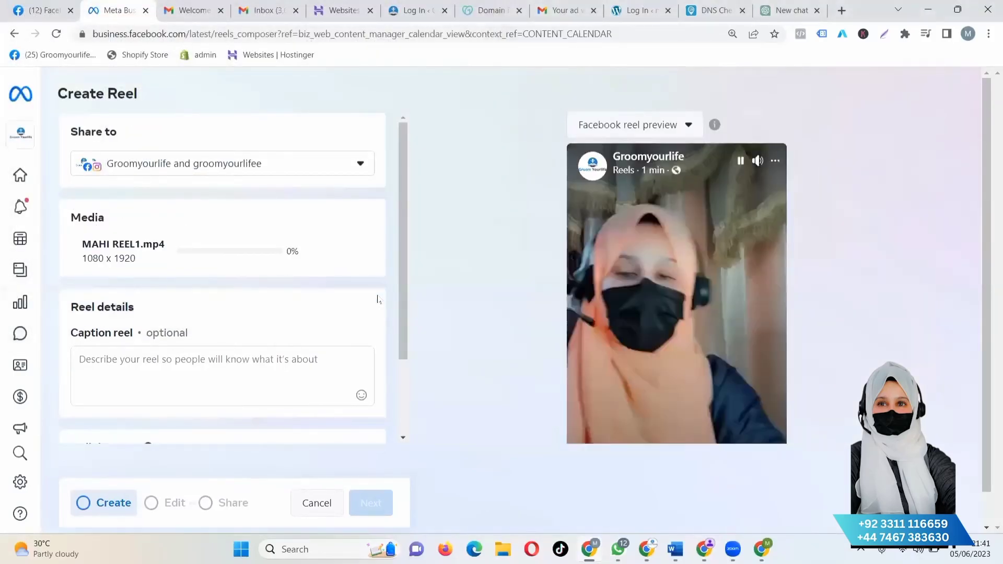
left_click(759, 162)
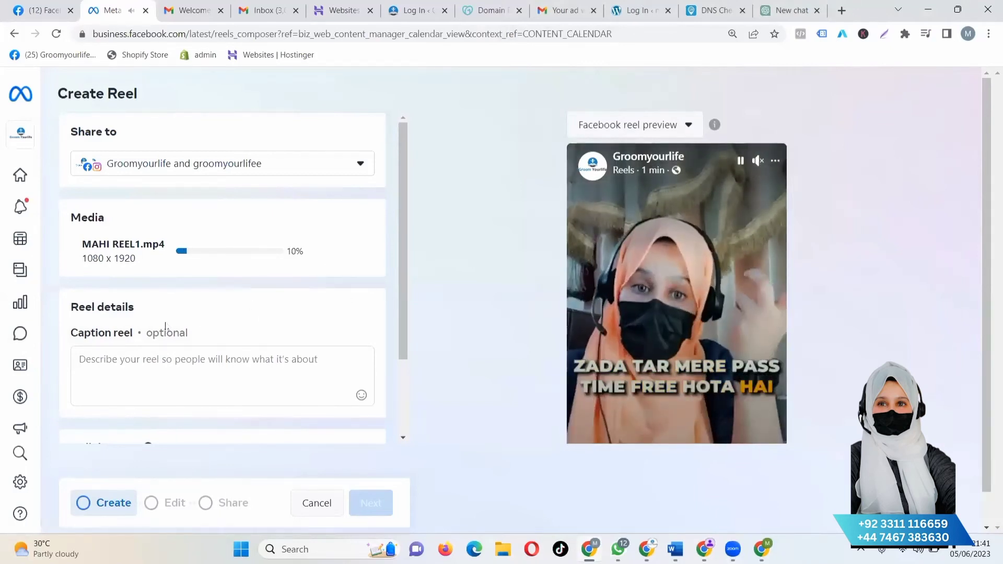
Caption the reel with the suggested hashtags #socialmediamarketing and #AllInOne
scroll(314, 258, "down", 2)
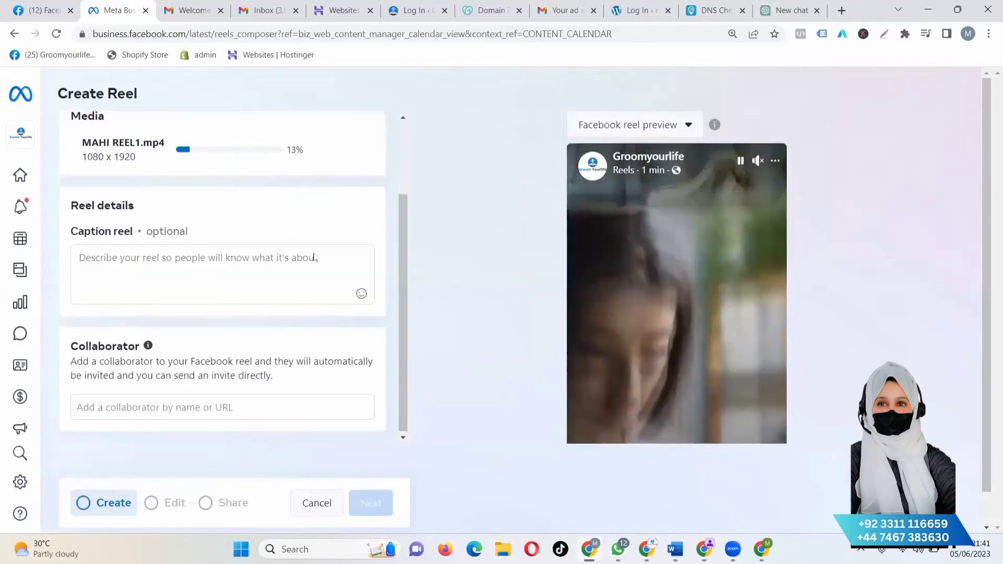
left_click(188, 253)
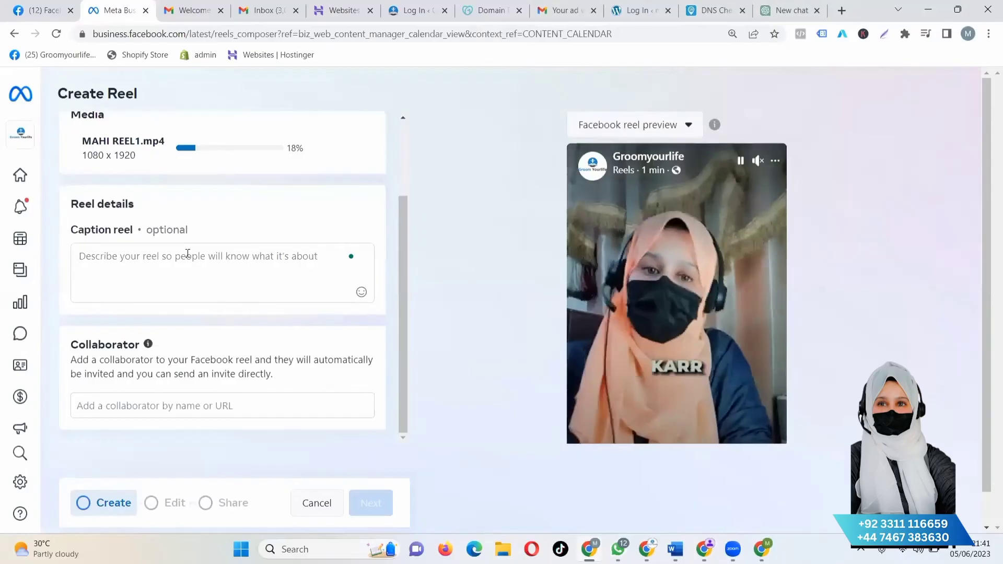
type("#soc")
type("ial")
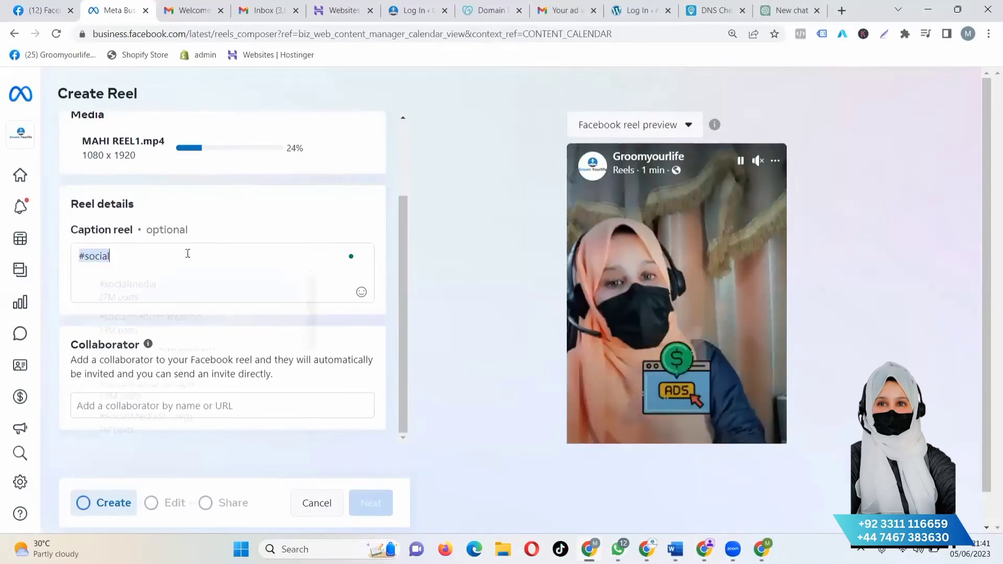
left_click(147, 321)
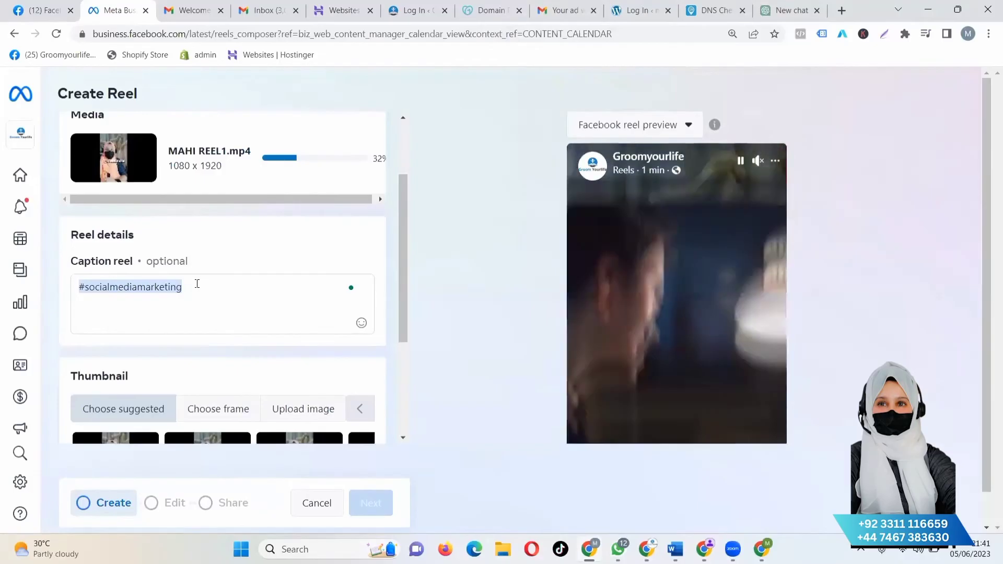
type("#")
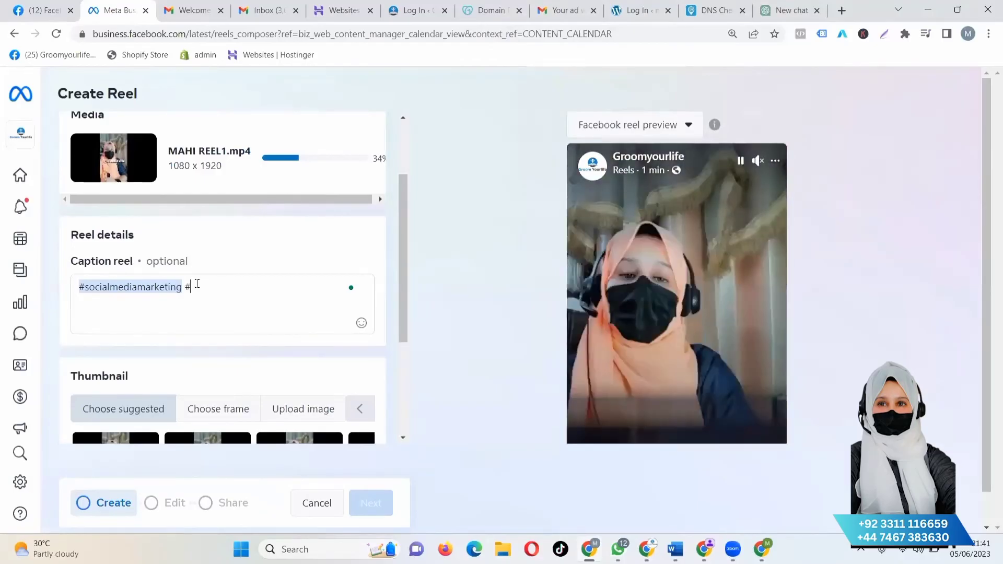
type("allinone")
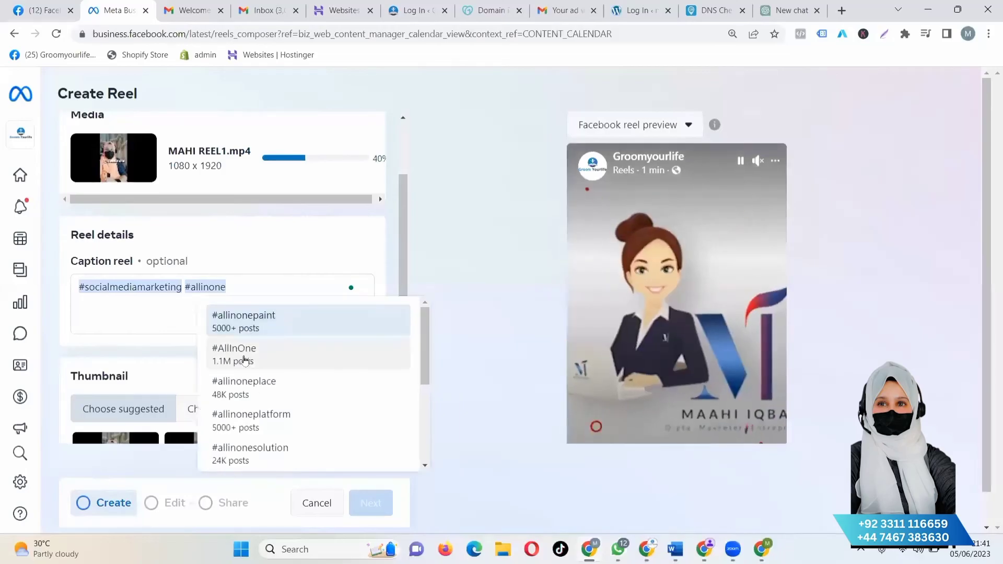
left_click(244, 359)
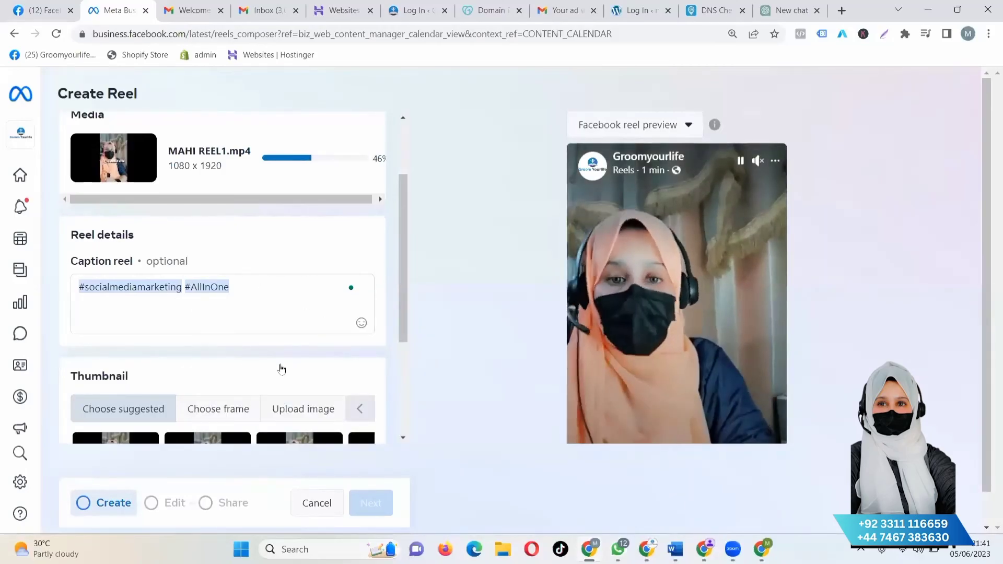
View the information about sending a collaboration invite for the reel and close it
scroll(281, 368, "down", 4)
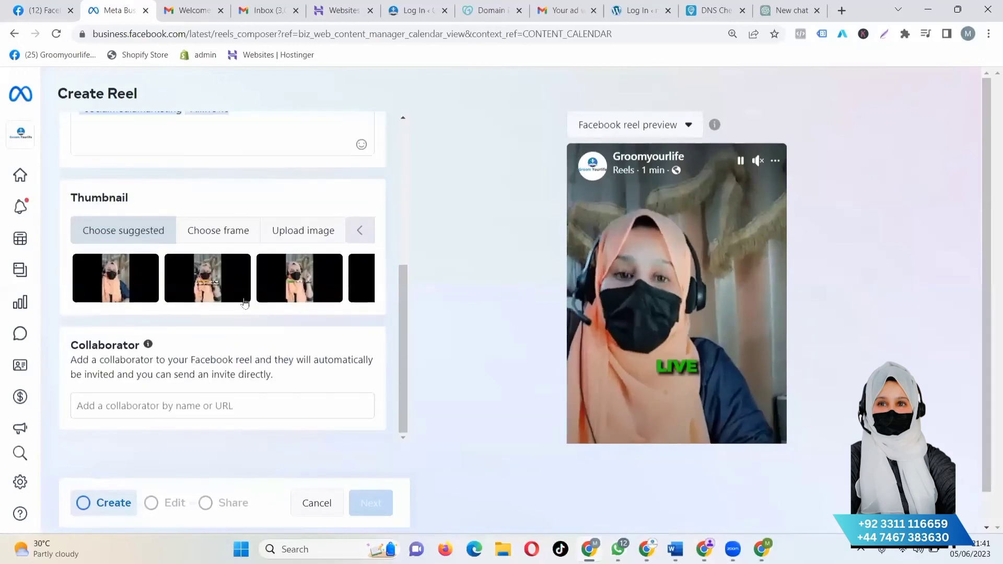
left_click(147, 343)
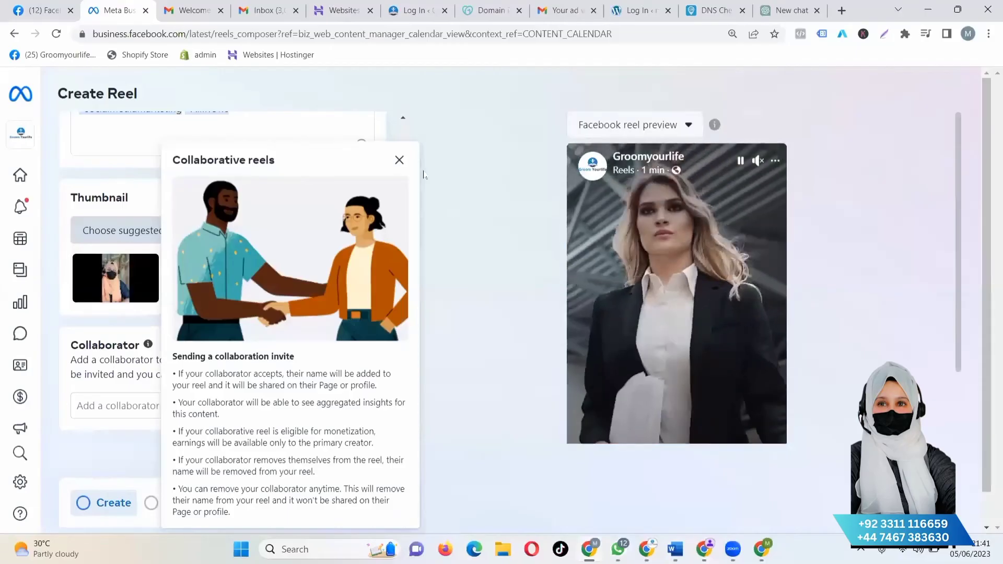
left_click_drag(408, 167, 399, 160)
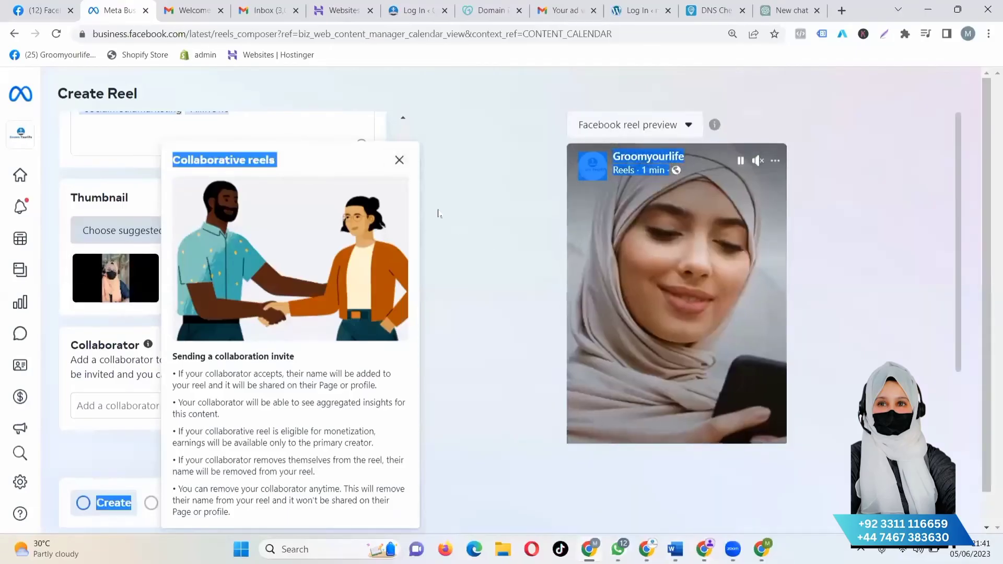
left_click(399, 161)
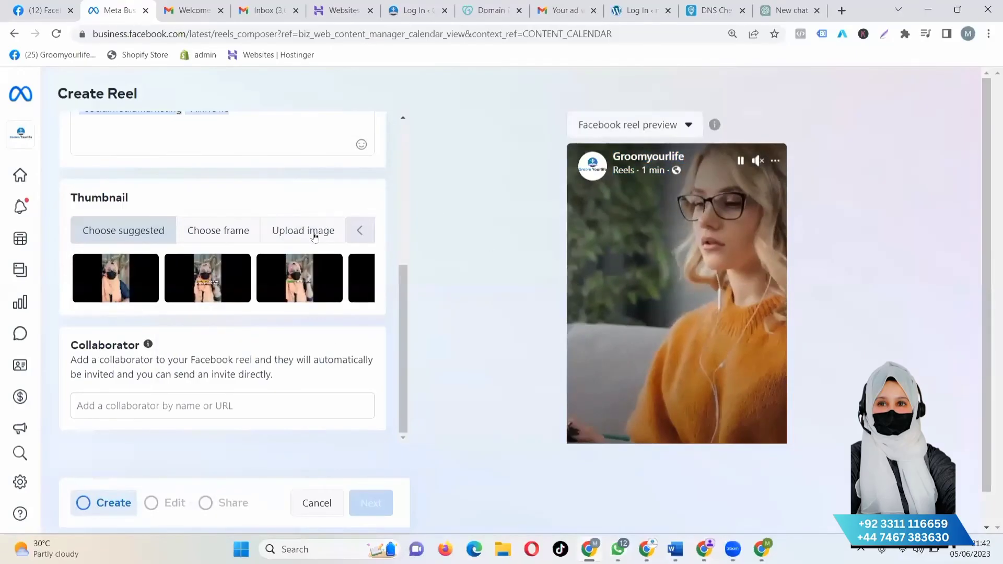
Upload the image "all in one 1bnr" as the reel's thumbnail and review the reel's details while the video uploads
left_click(313, 230)
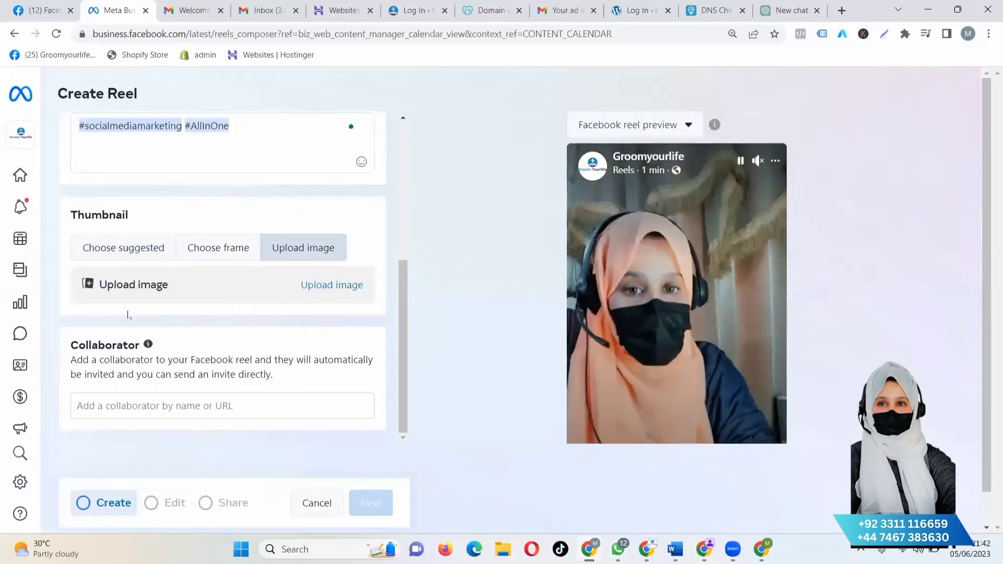
left_click(322, 284)
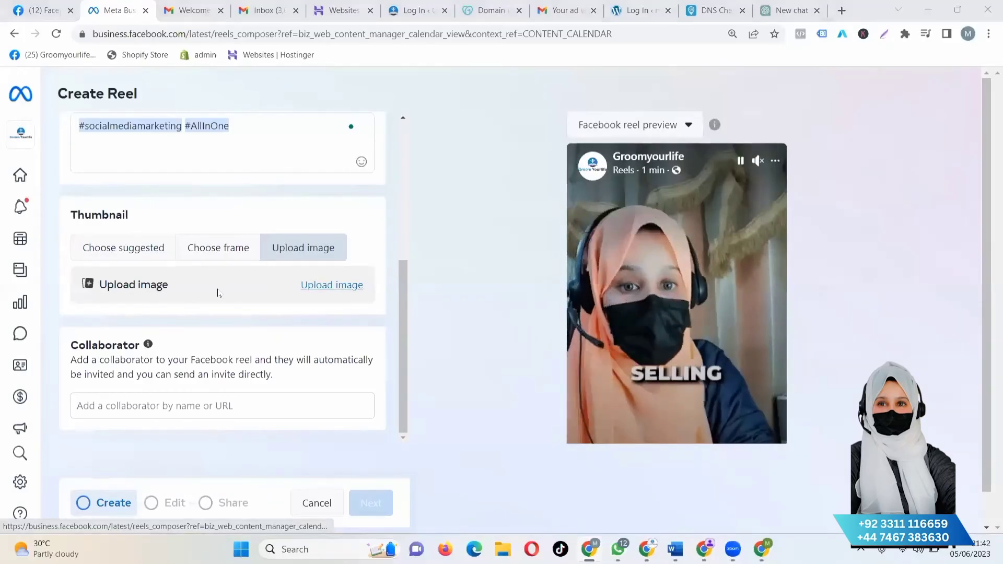
left_click(139, 122)
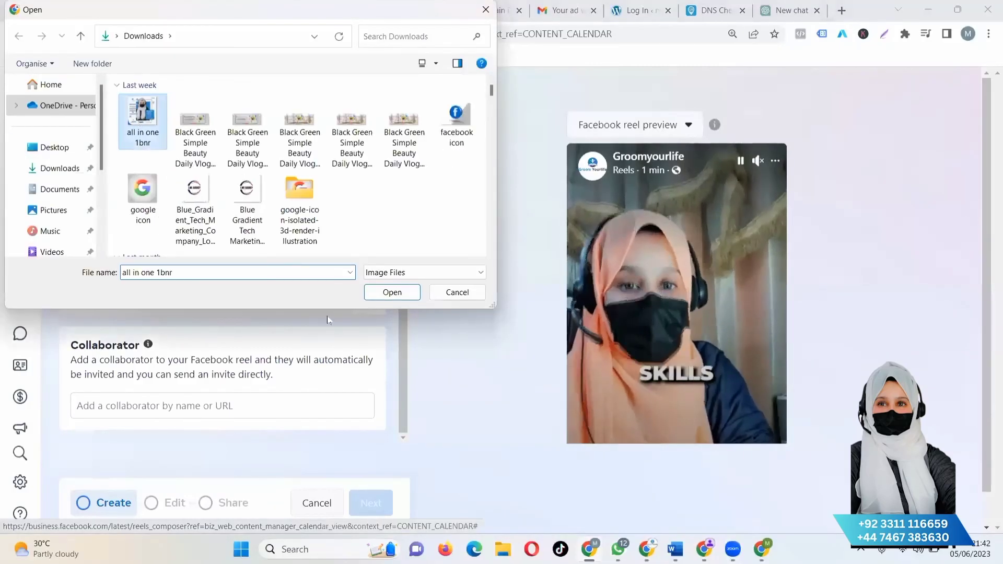
left_click(392, 292)
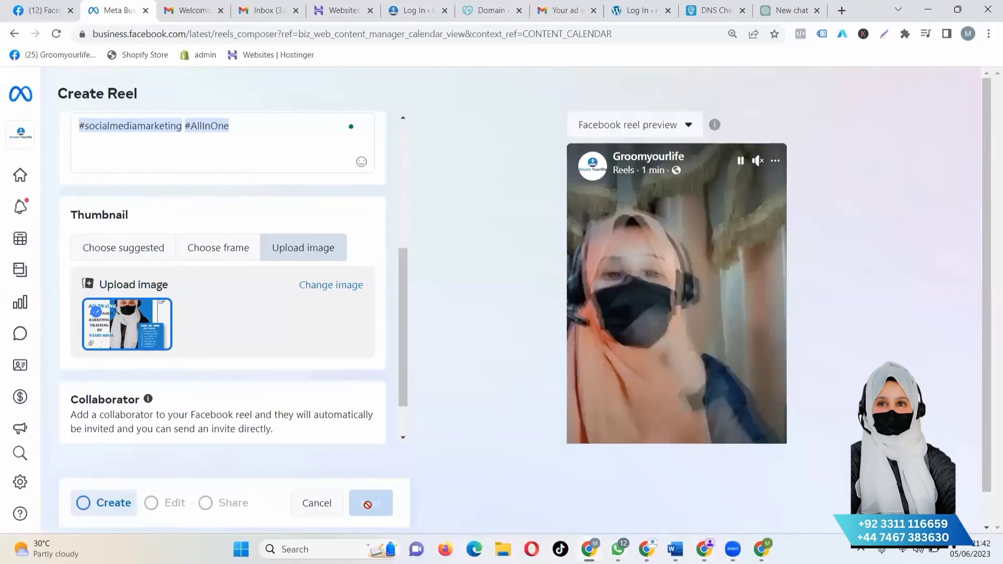
scroll(299, 411, "down", 1)
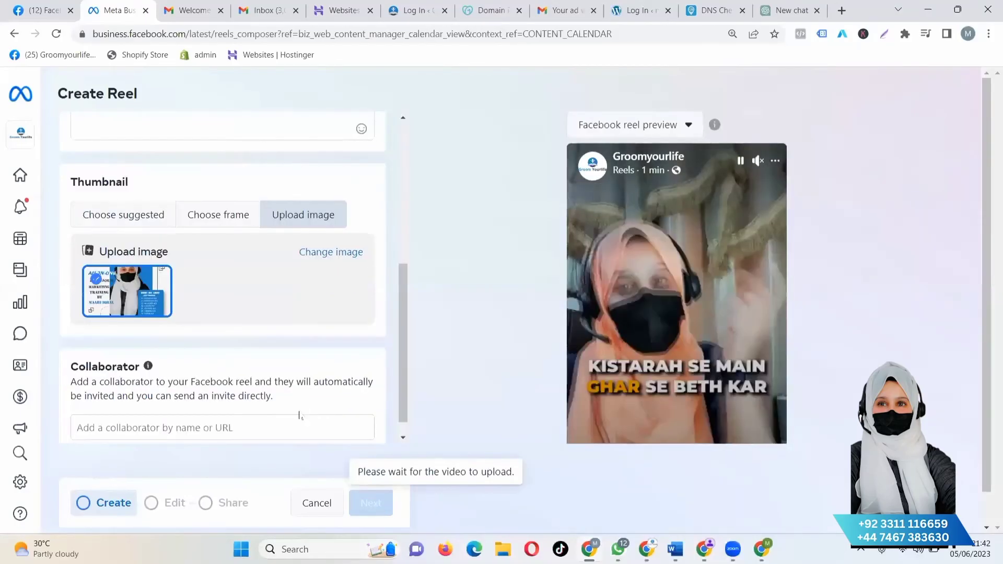
scroll(299, 415, "up", 5)
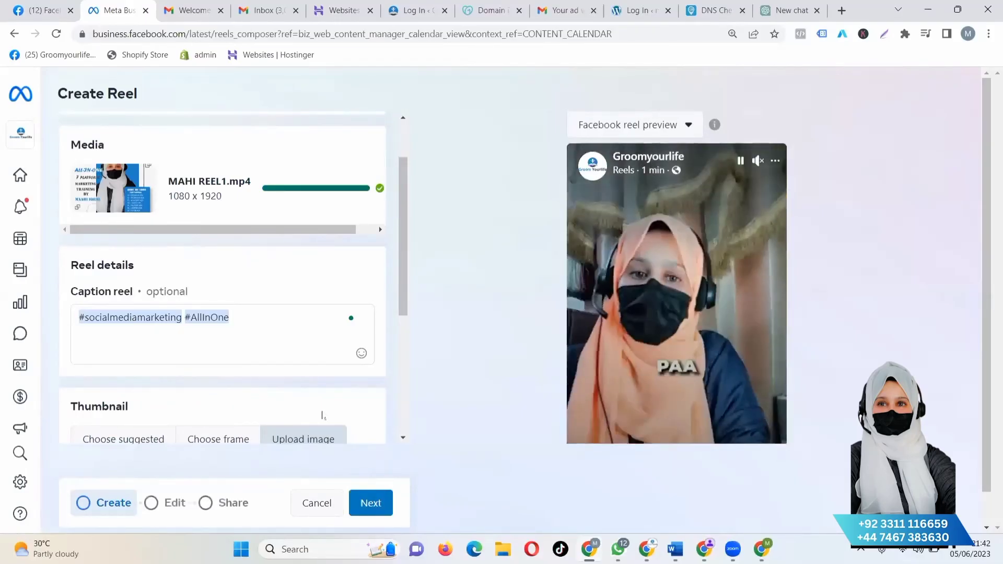
scroll(322, 415, "down", 5)
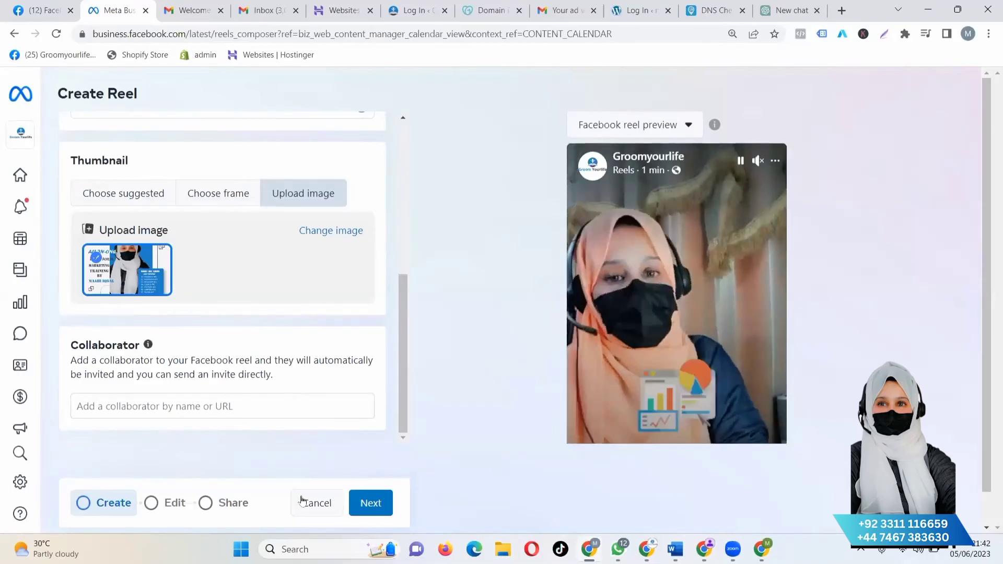
Proceed to the reel's editing stage and browse the suggested audio tracks
left_click(359, 505)
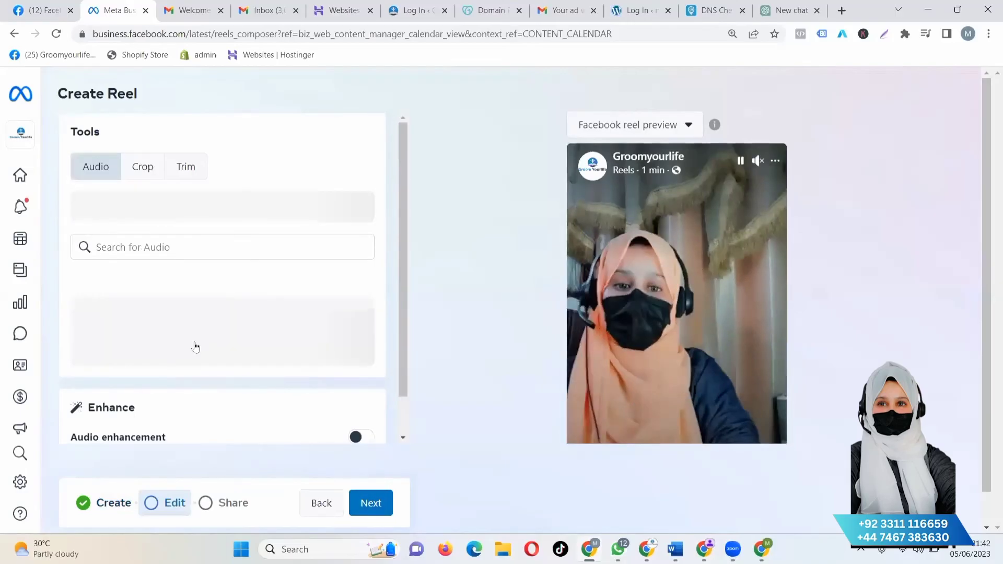
scroll(182, 418, "down", 2)
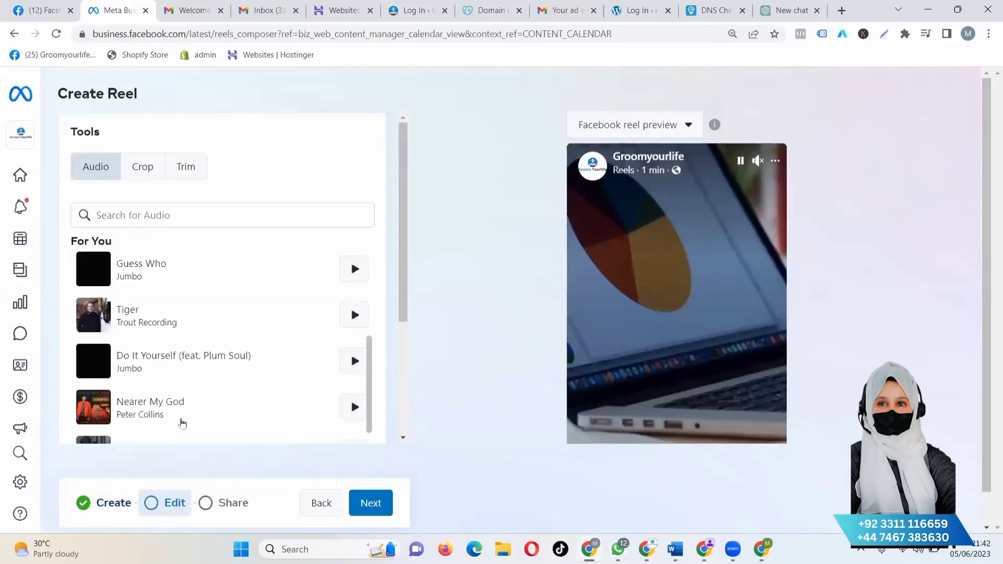
scroll(182, 420, "down", 4)
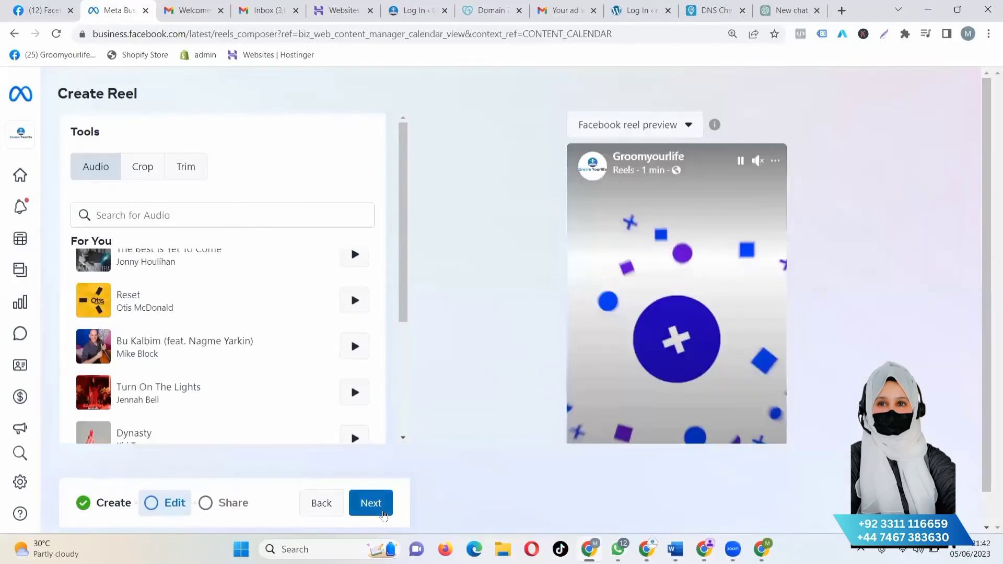
Proceed to the reel's sharing stage, set it to be scheduled for Jun 10, 2023 at 07:02 PM, and review the remixing and audience options
left_click(383, 514)
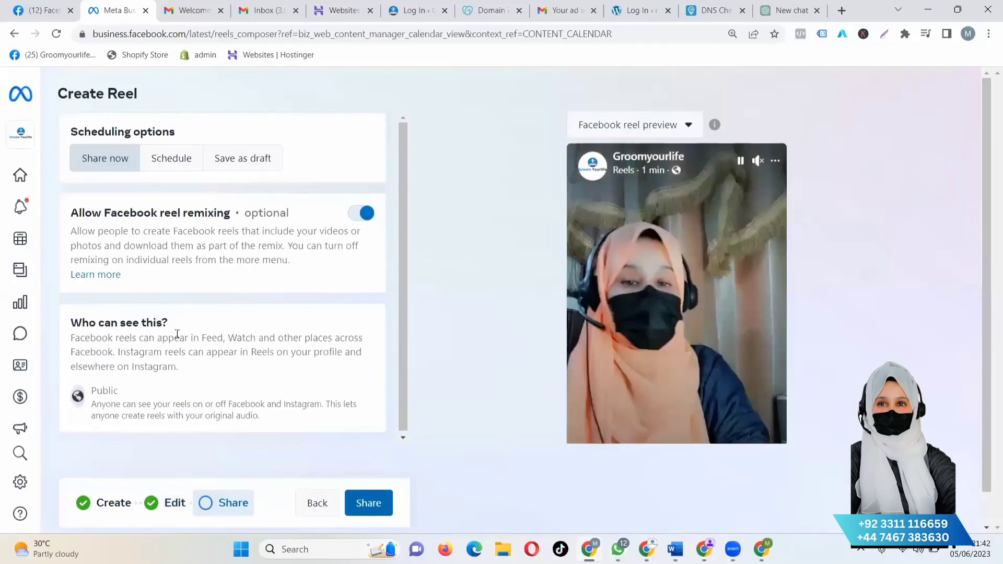
left_click(193, 155)
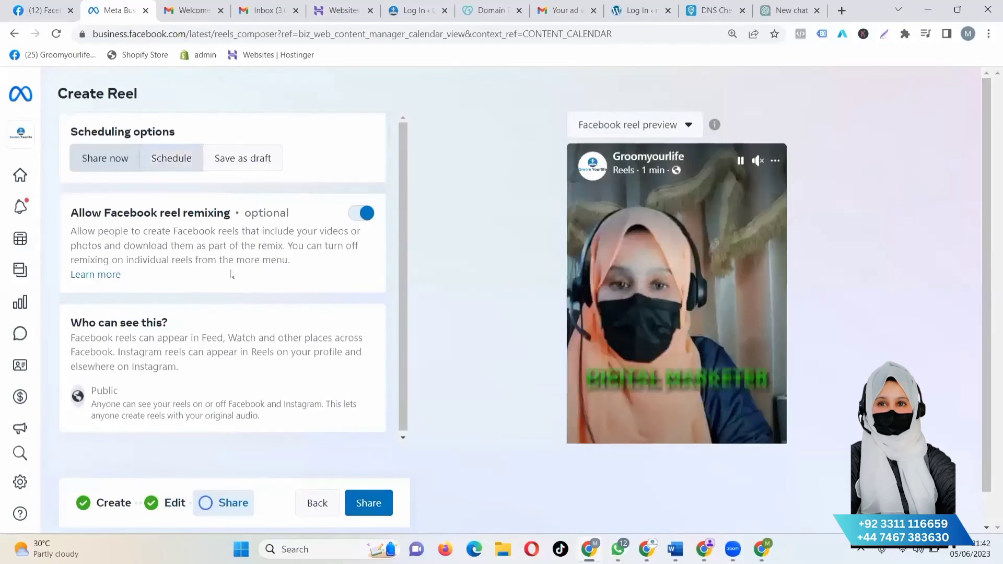
left_click(272, 239)
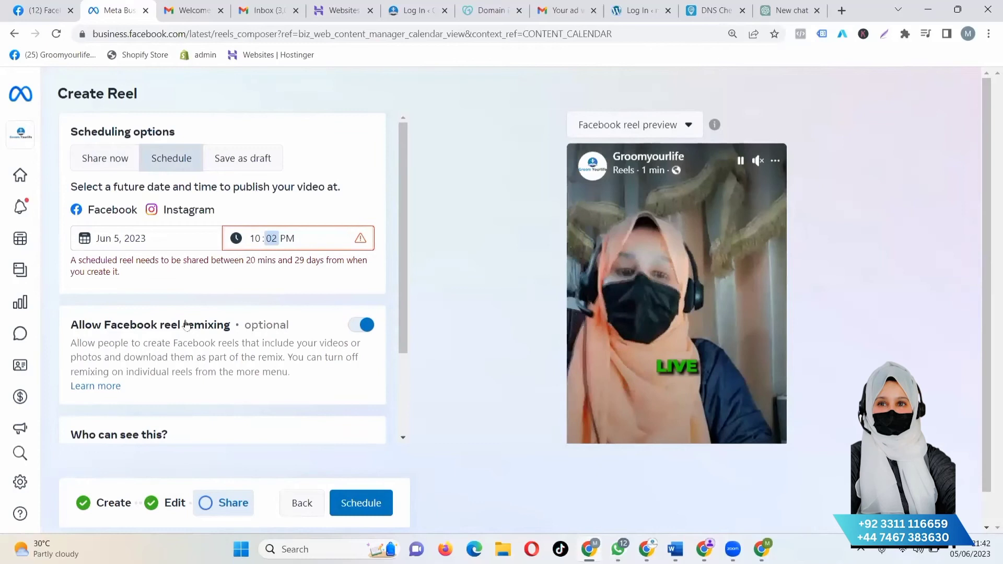
left_click(178, 239)
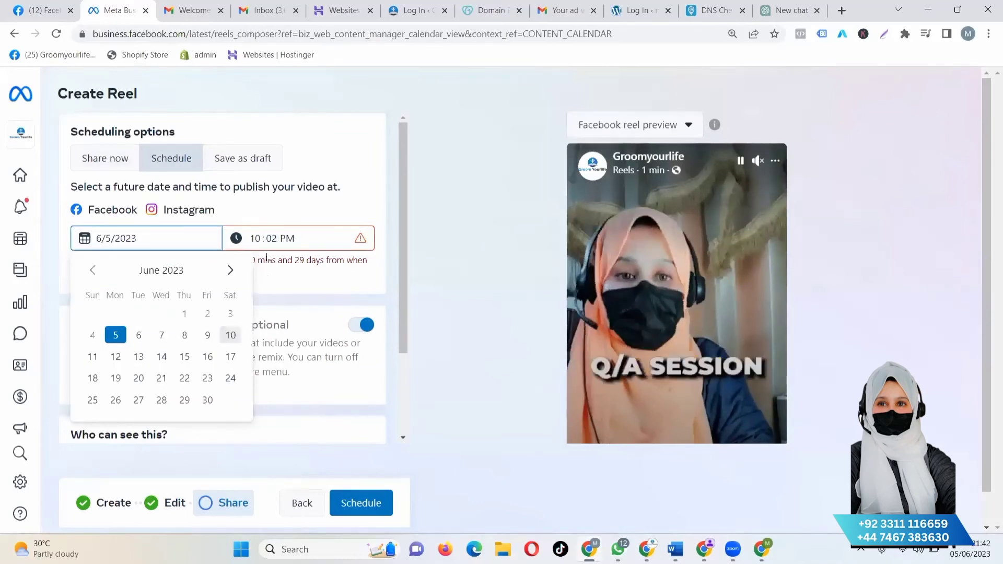
left_click(230, 335)
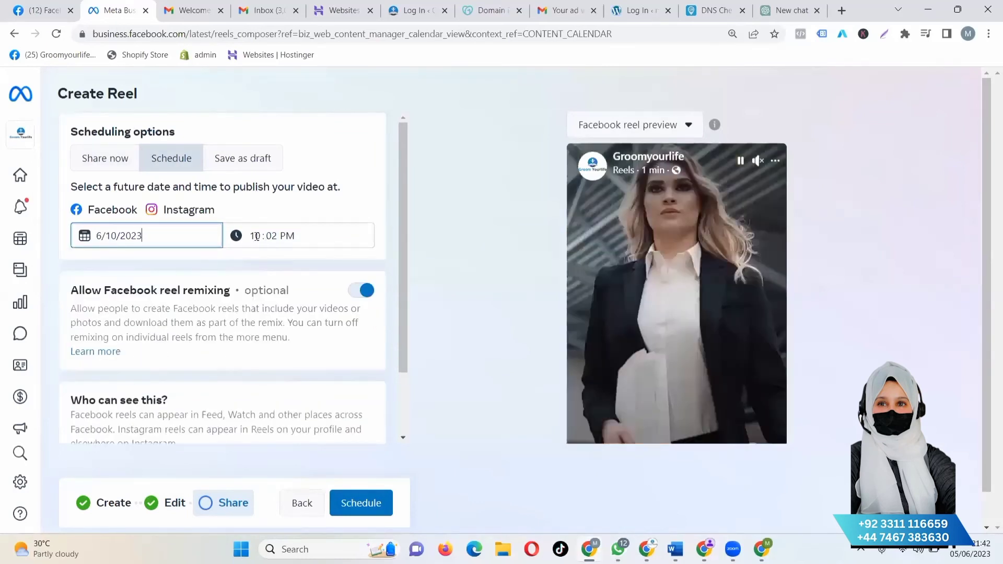
left_click(256, 236)
left_click(257, 236)
type("7")
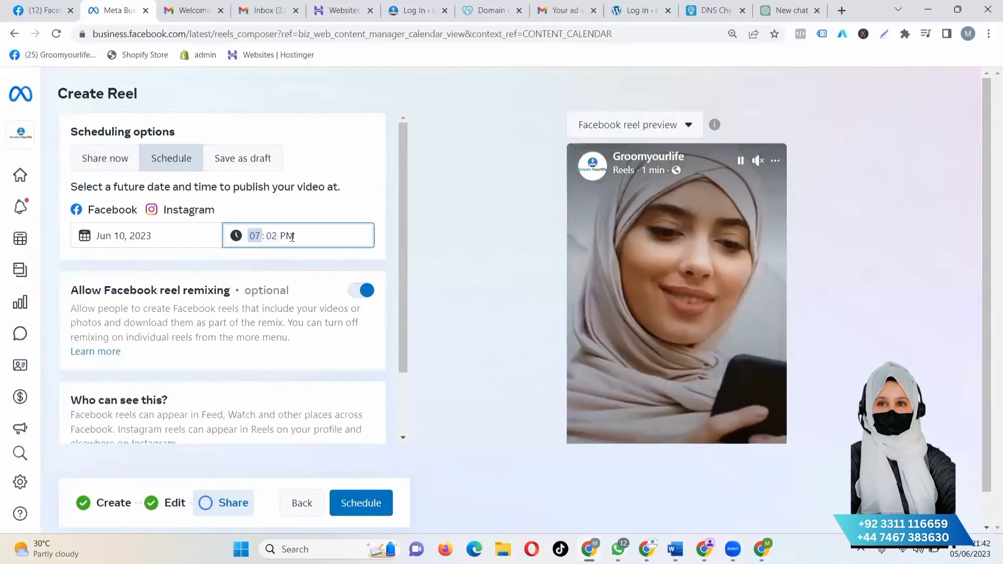
left_click(288, 236)
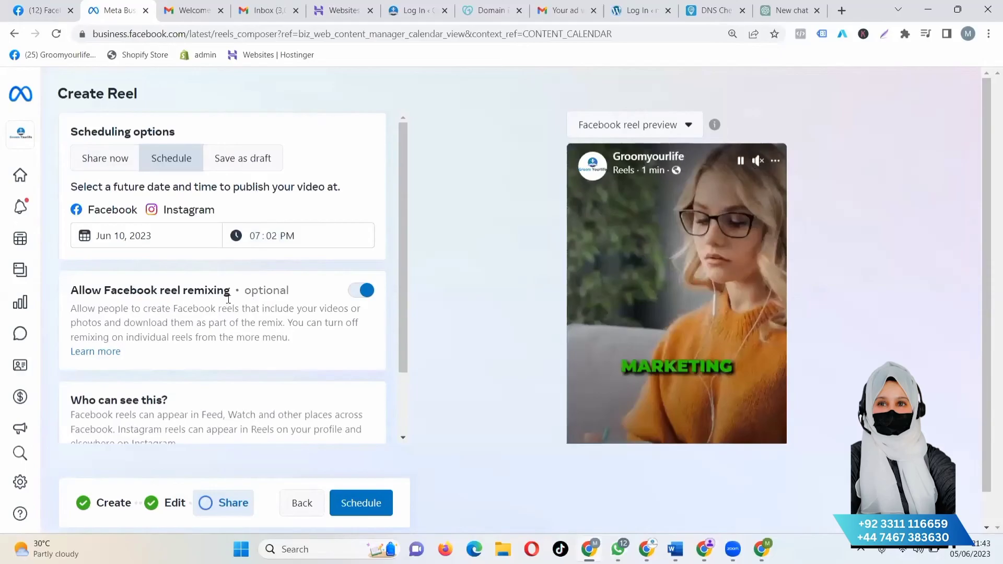
scroll(232, 292, "down", 2)
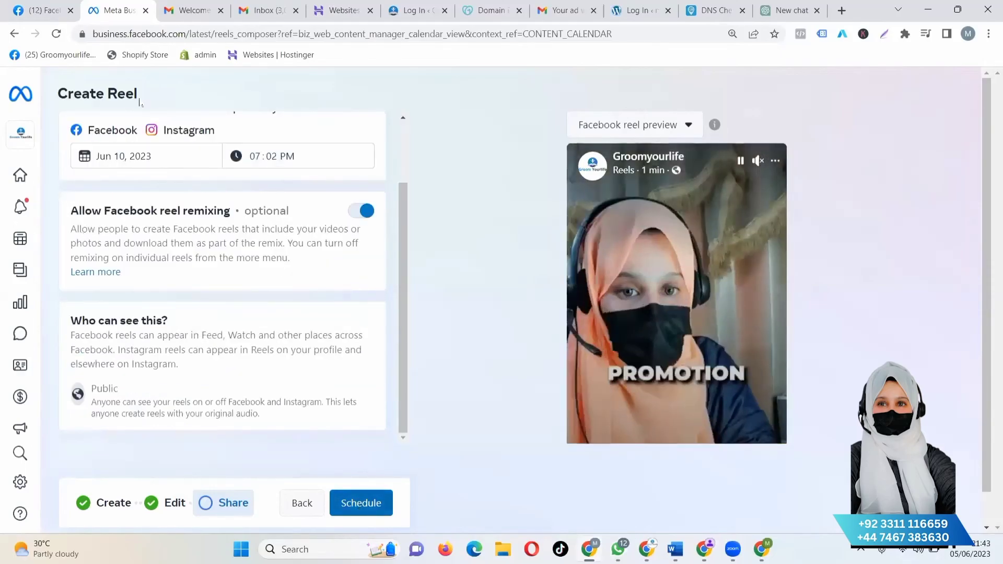
Exit the reel composer without saving the reel and return to the Planner's June 2023 month calendar
left_click(302, 517)
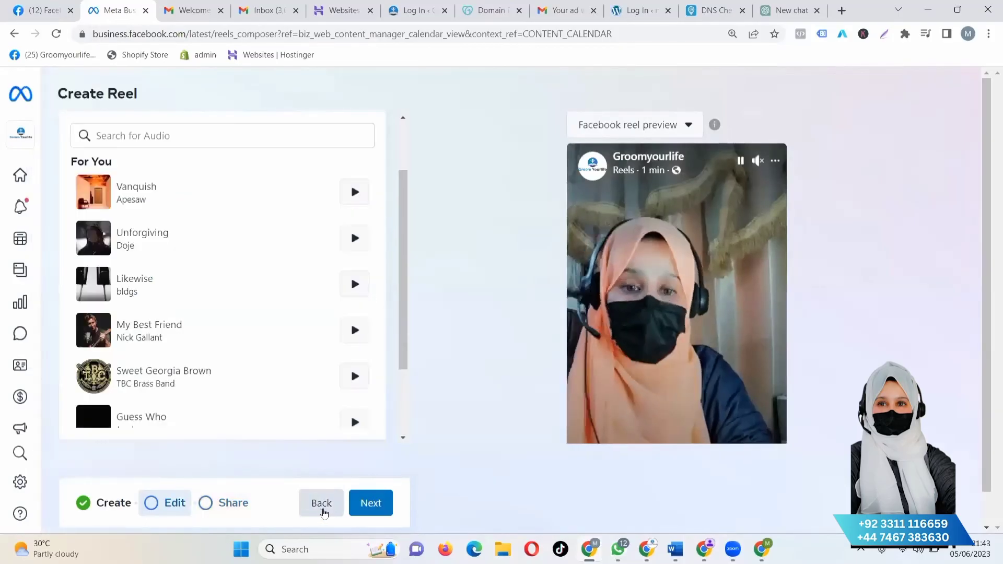
left_click(323, 511)
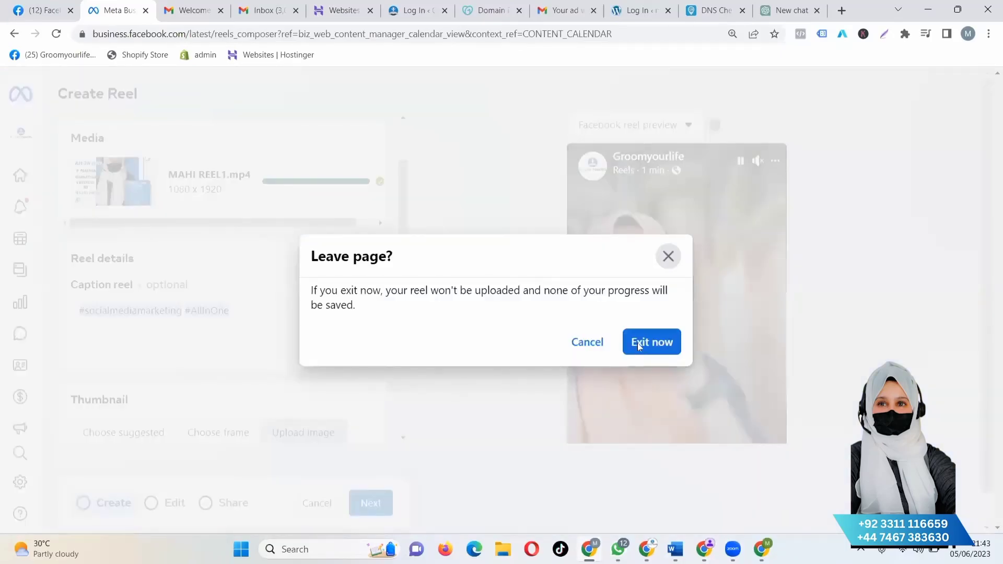
left_click(638, 345)
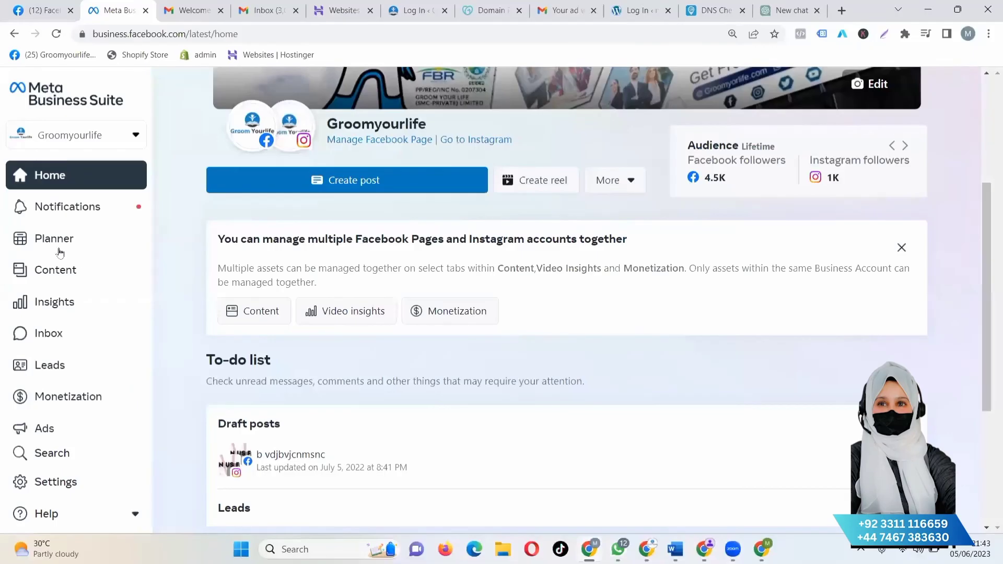
left_click(61, 251)
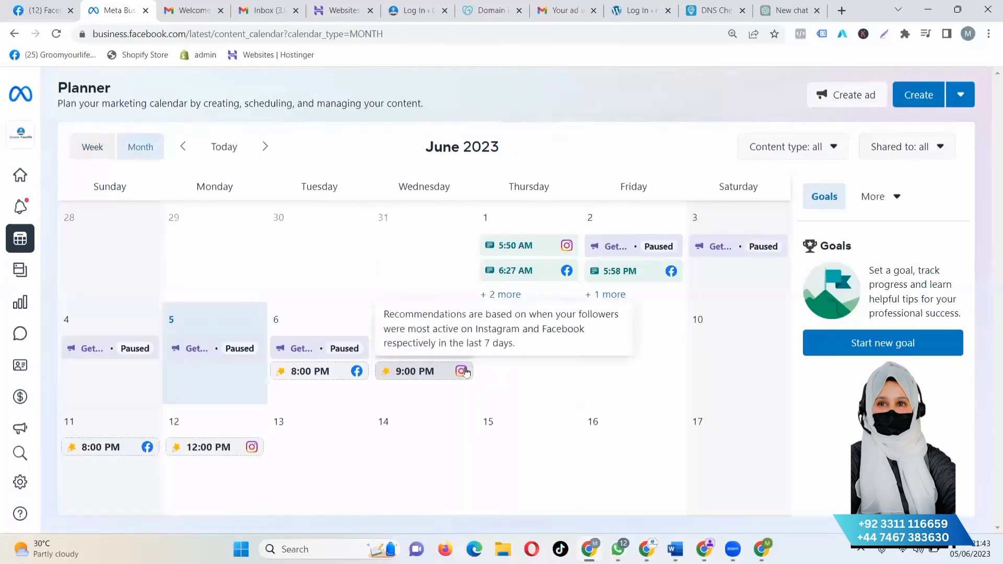
scroll(465, 371, "down", 3)
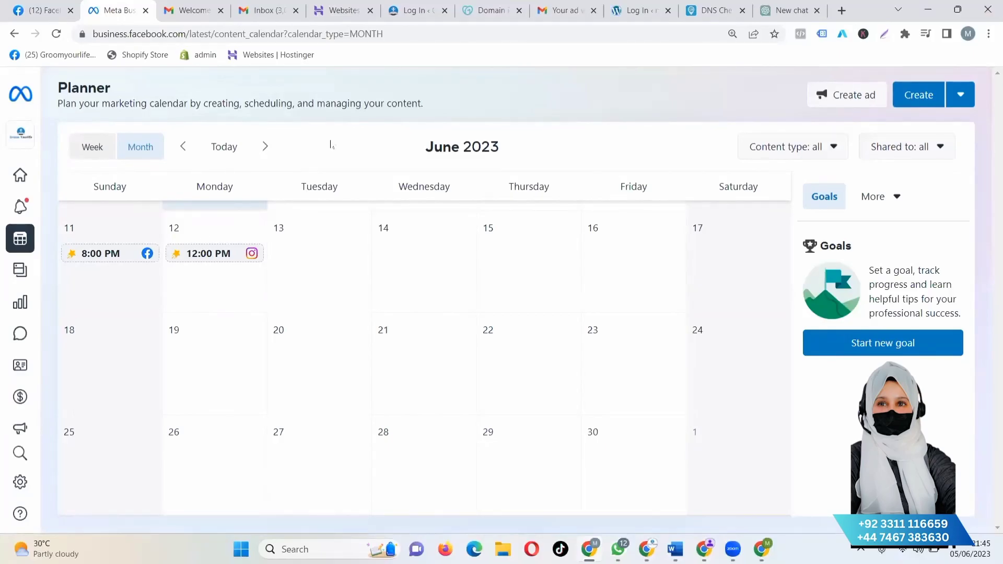
Switch to Facebook's professional dashboard for the Groomyourlife Page and open its Page access settings
mouse_move(38, 211)
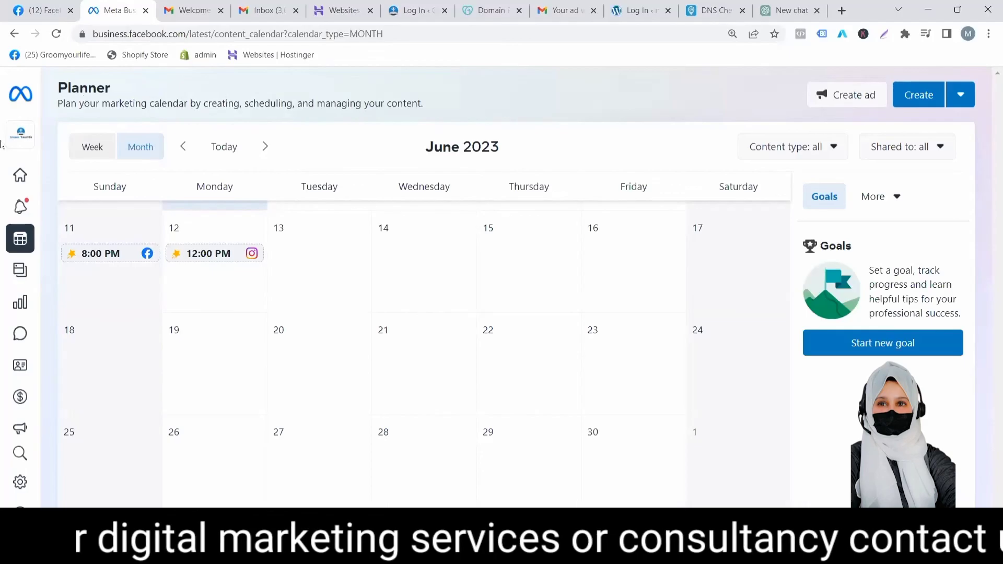
mouse_move(3, 149)
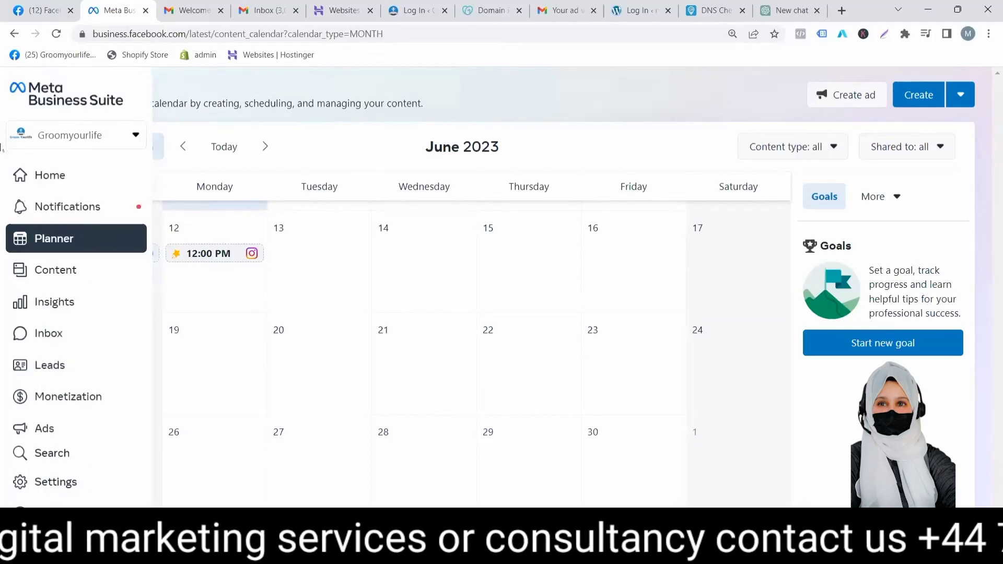
left_click(54, 55)
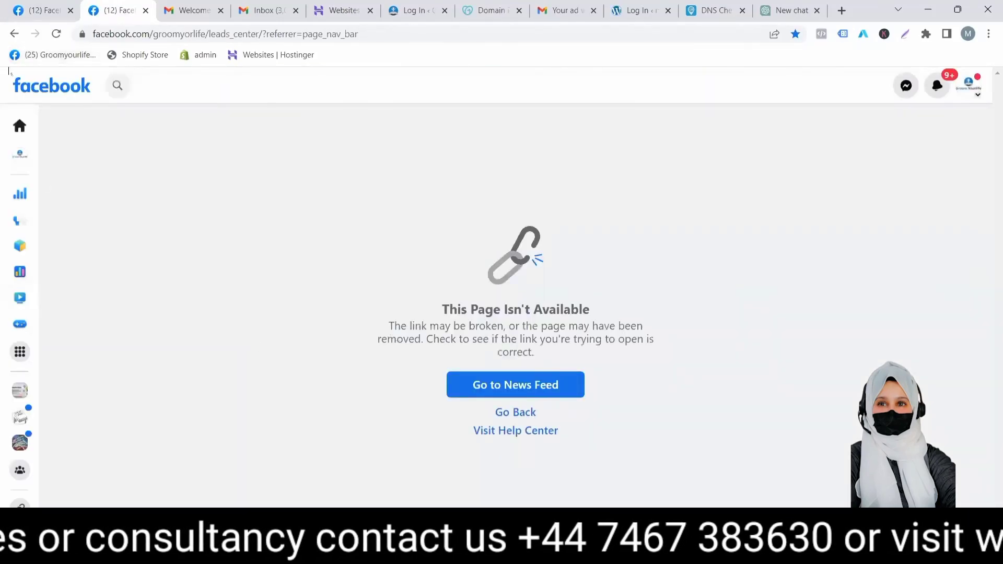
left_click(57, 34)
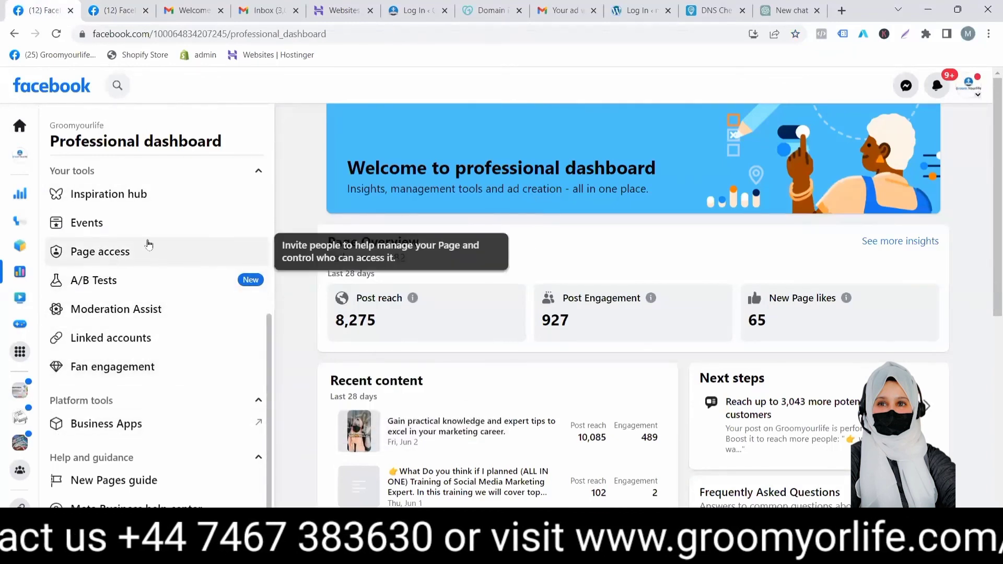
left_click(119, 254)
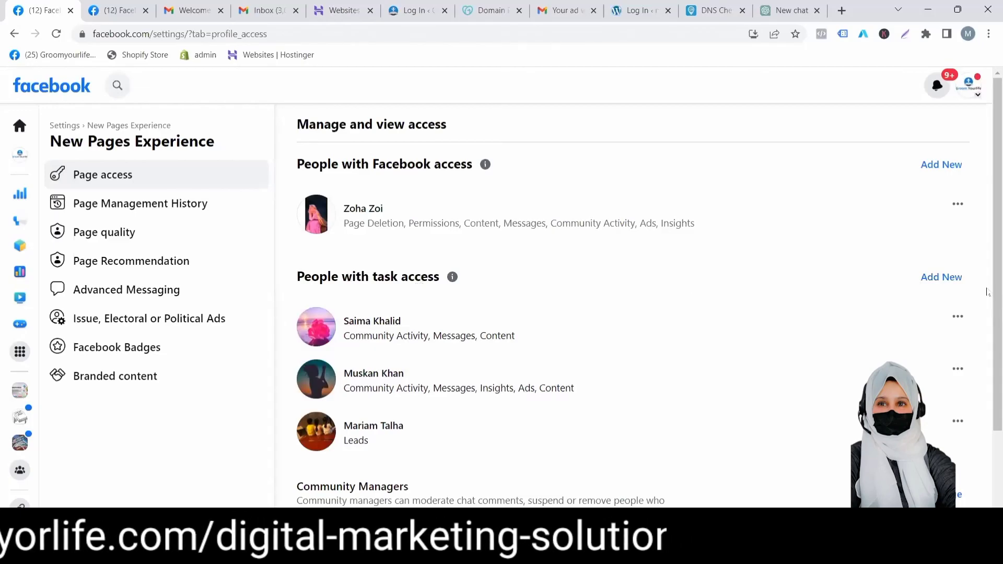
Set up task access for a new person with Content, Messages and Community Activity enabled, and close the dialog without giving access
left_click(958, 281)
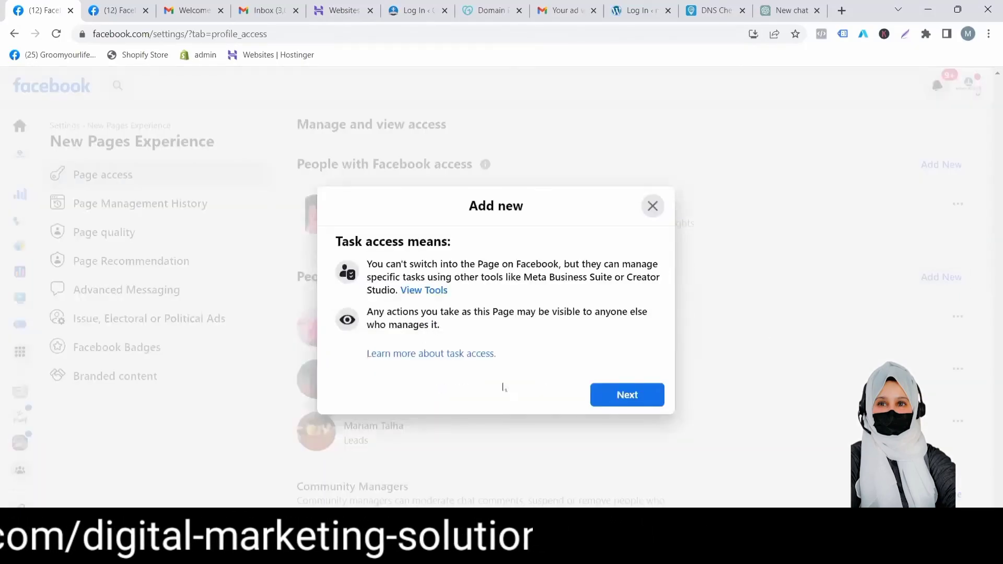
left_click(608, 401)
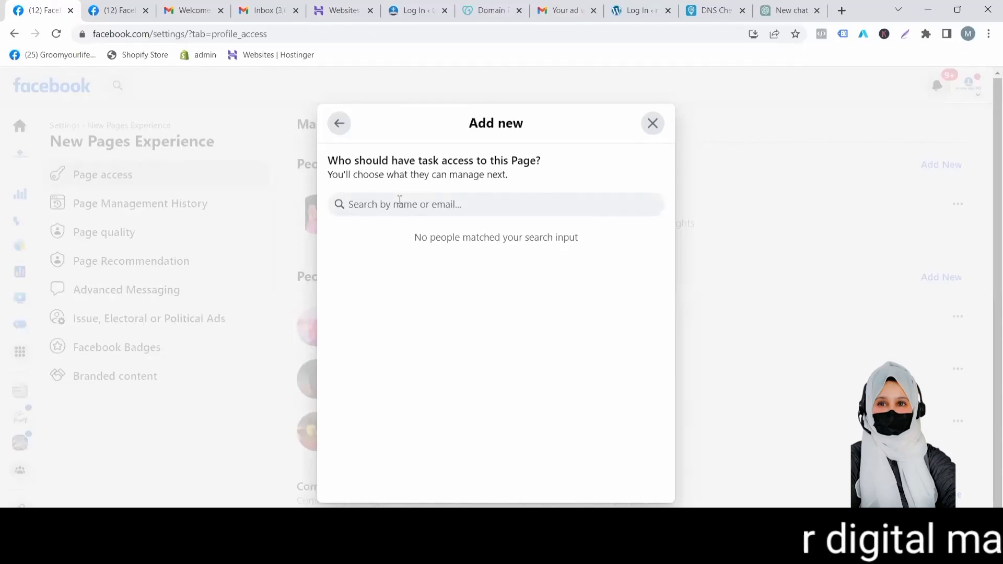
type("maahi")
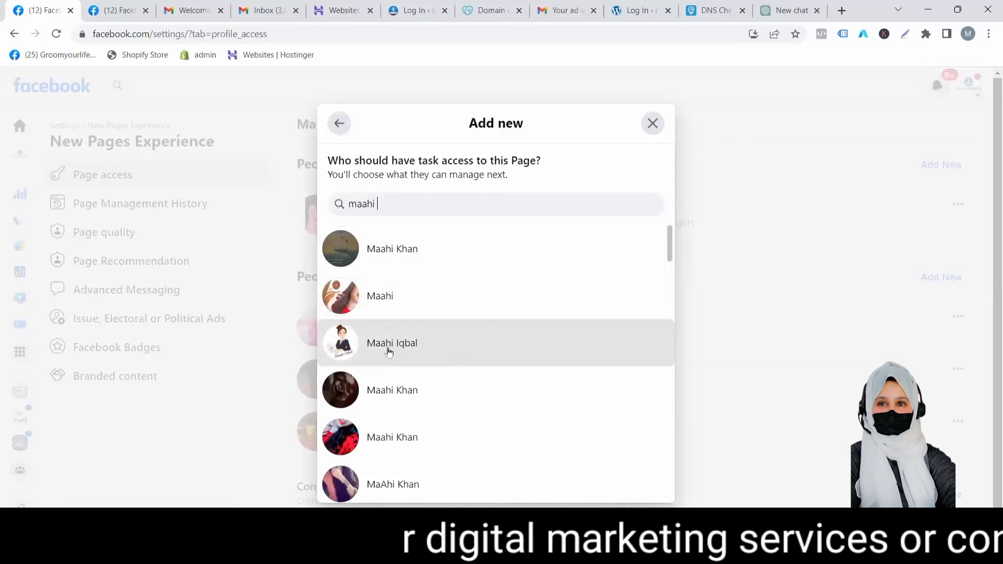
left_click(390, 347)
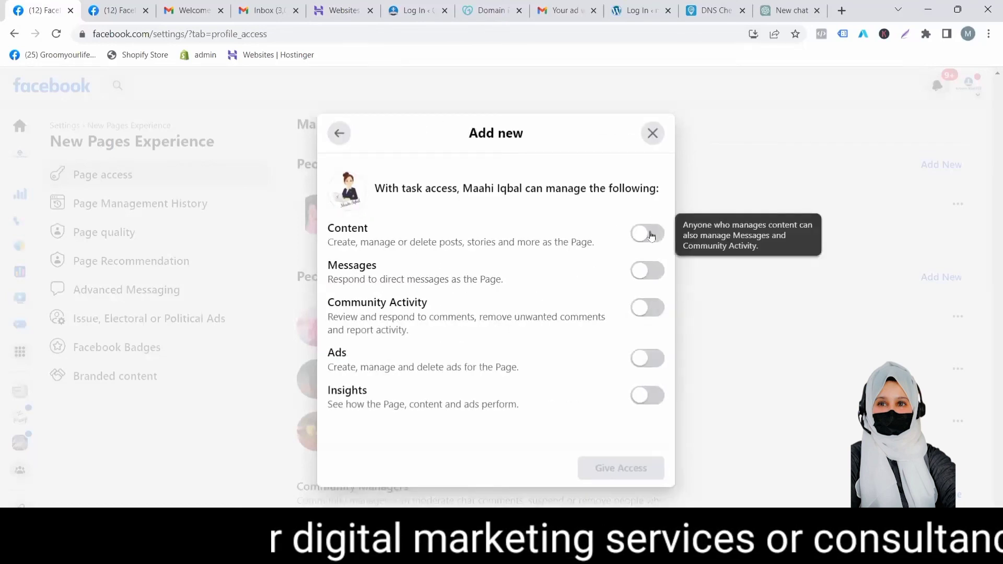
left_click(650, 234)
left_click(652, 271)
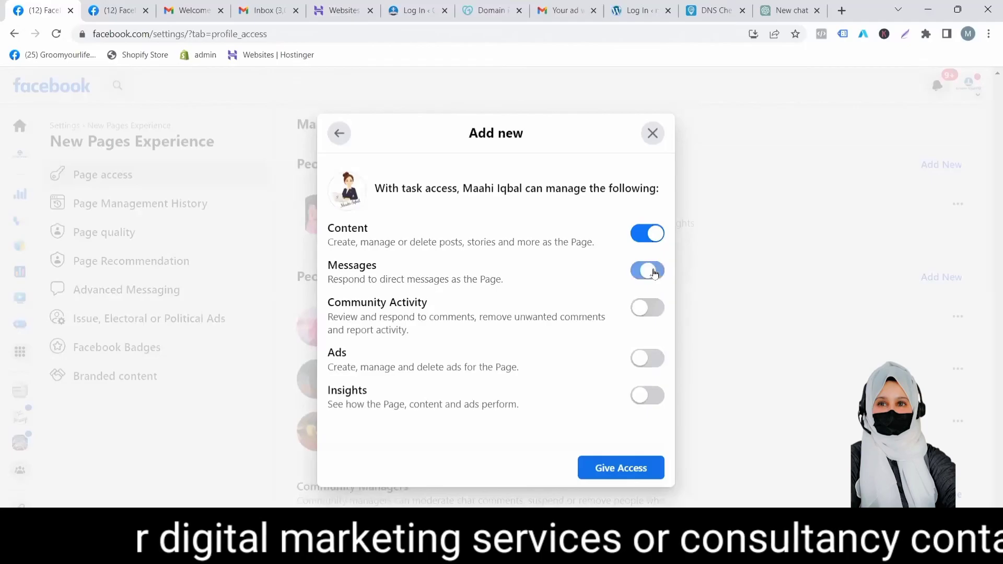
left_click(657, 308)
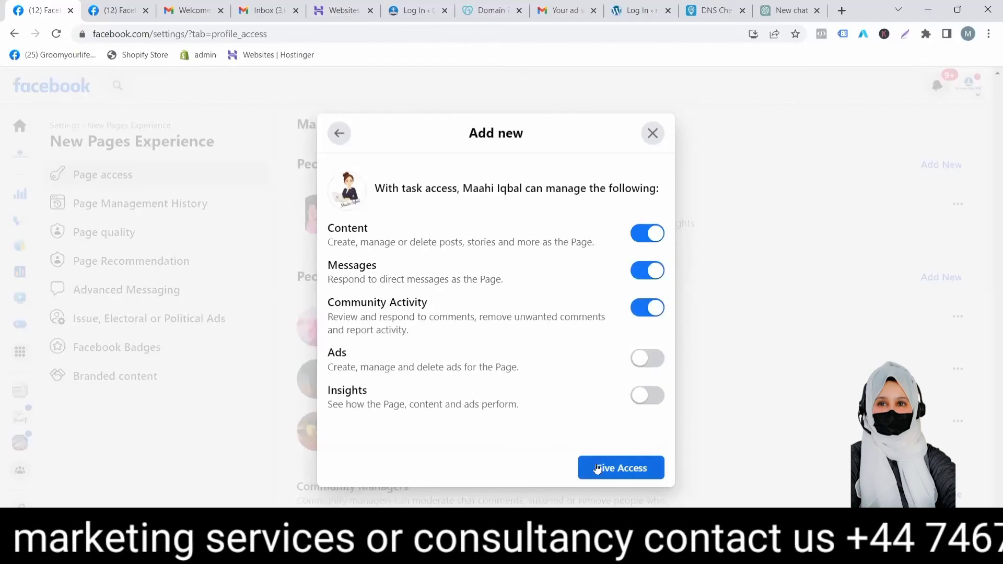
left_click(652, 135)
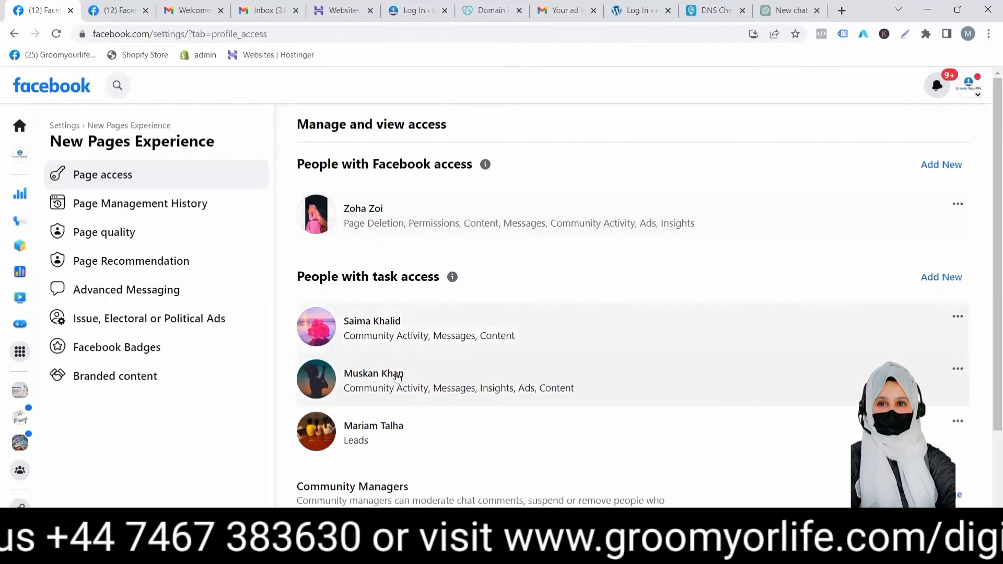
Review the people with Facebook access and task access, the community managers and the Business Account access on the Page
scroll(430, 432, "down", 2)
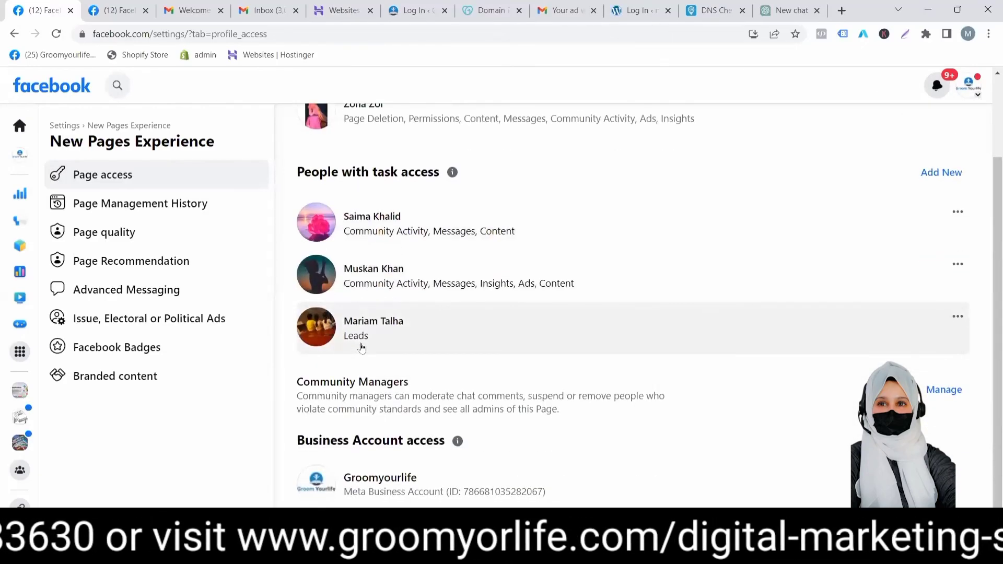
scroll(361, 348, "up", 1)
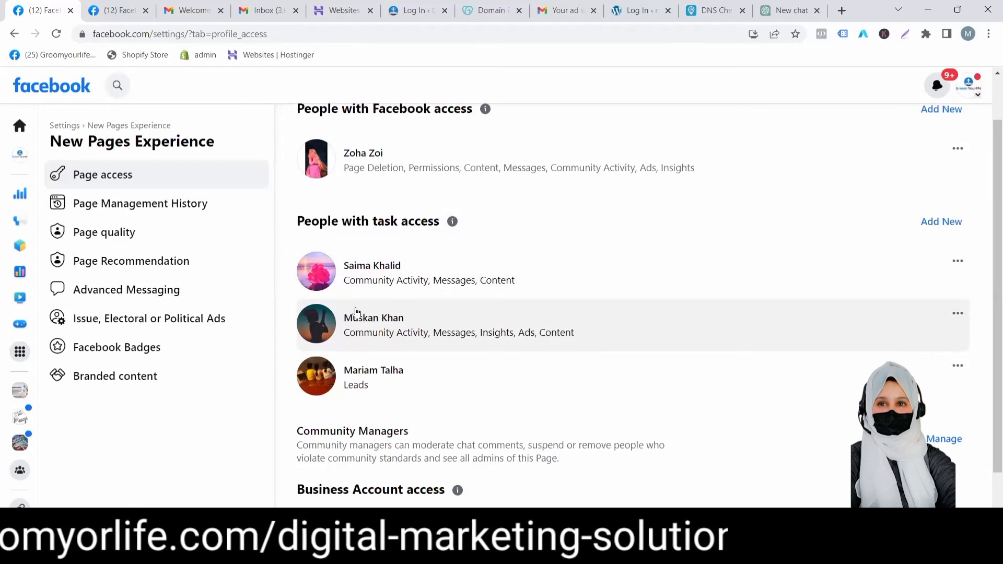
scroll(400, 321, "down", 1)
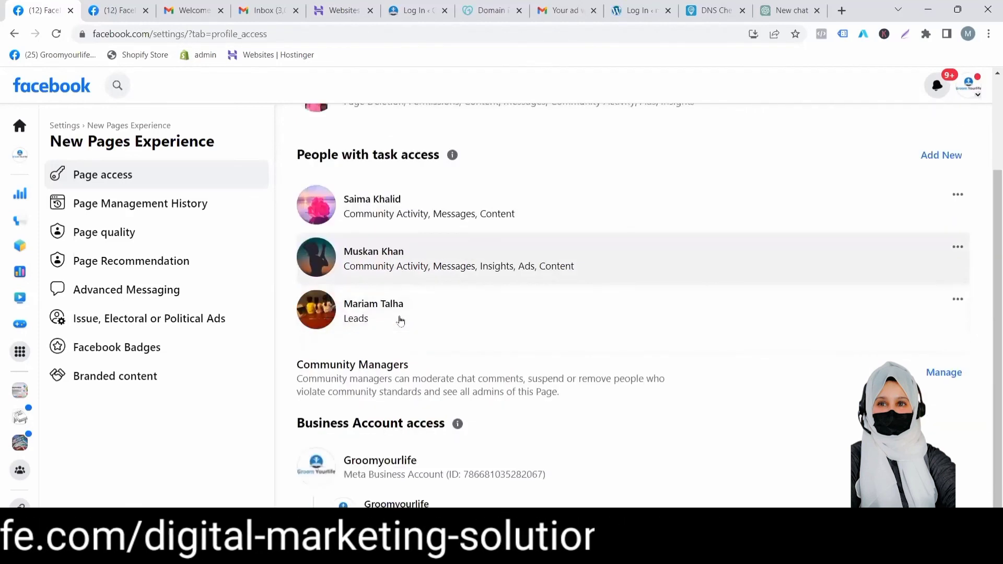
scroll(401, 321, "up", 2)
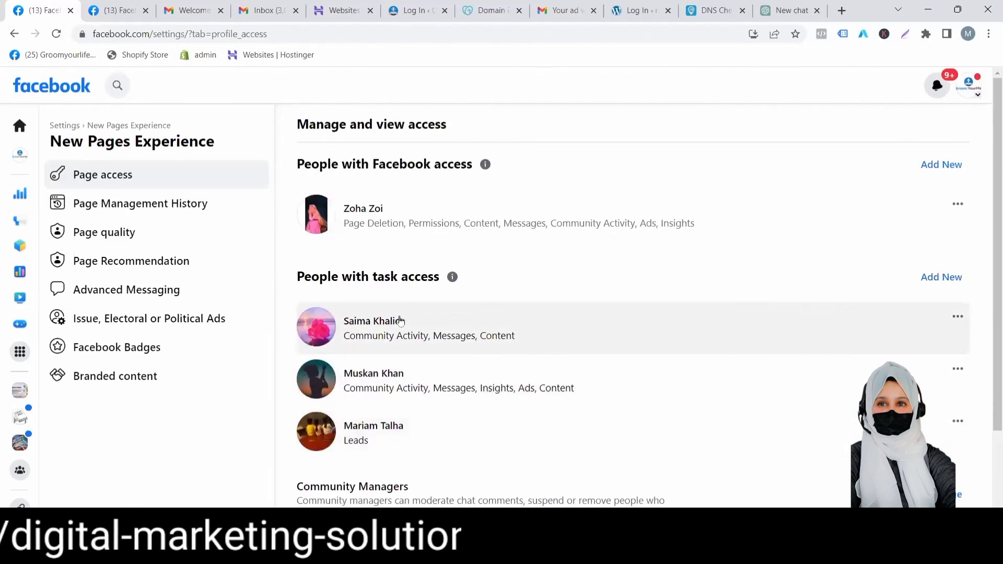